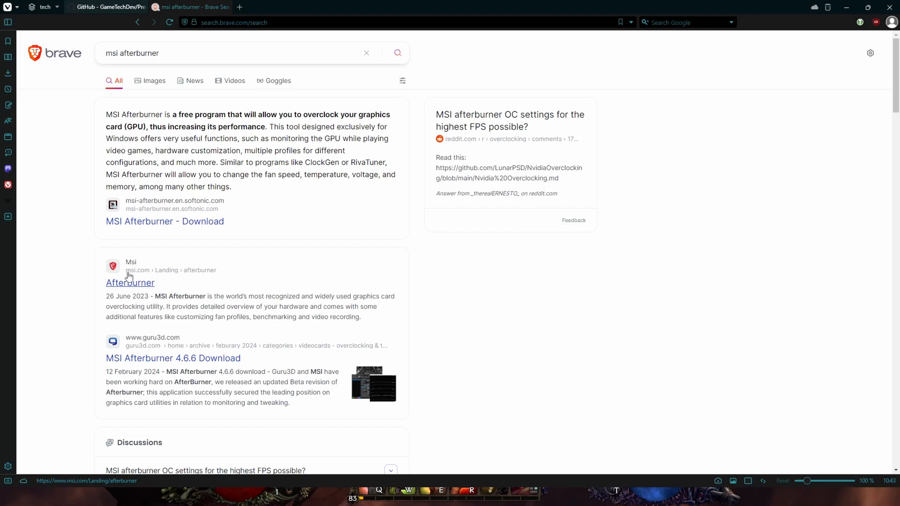
Open the official MSI Afterburner page from the search results.
click(142, 281)
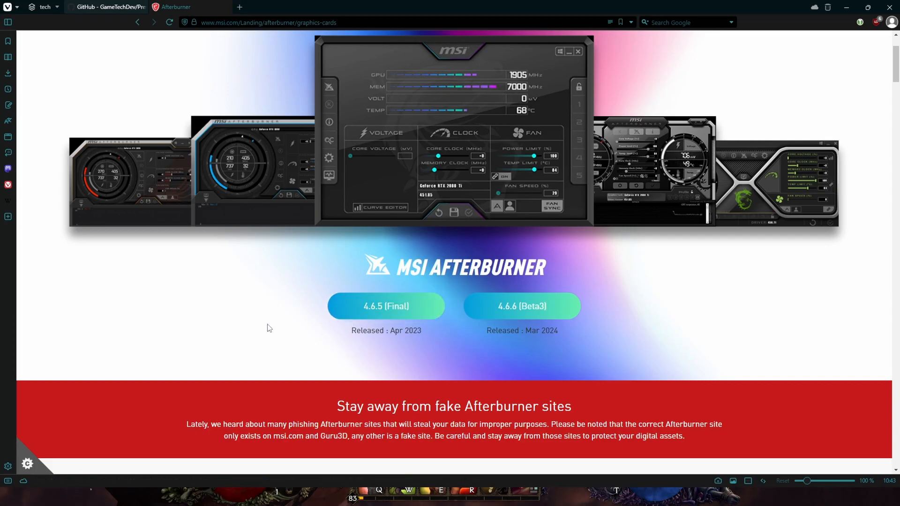
scroll(267, 327, up, 2)
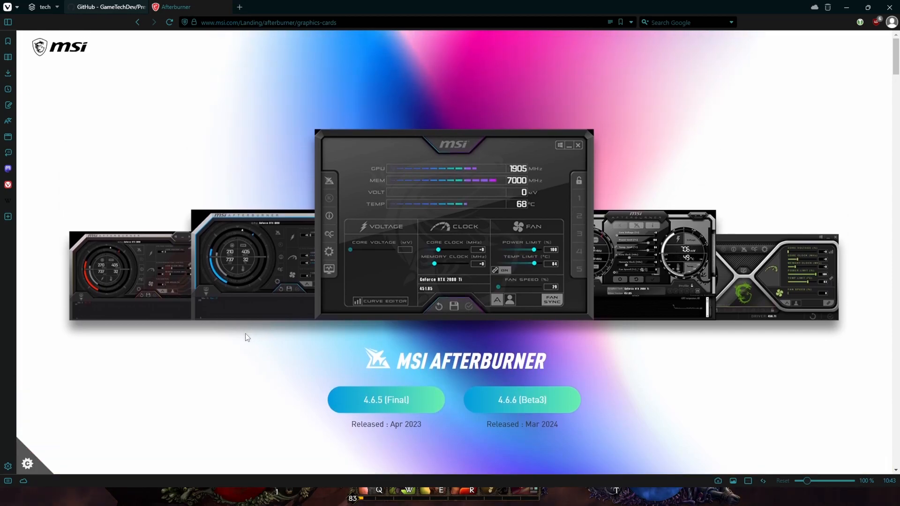
Launch RivaTuner Statistics Server by searching for riva in the Start menu.
key(alt+Tab)
click(11, 497)
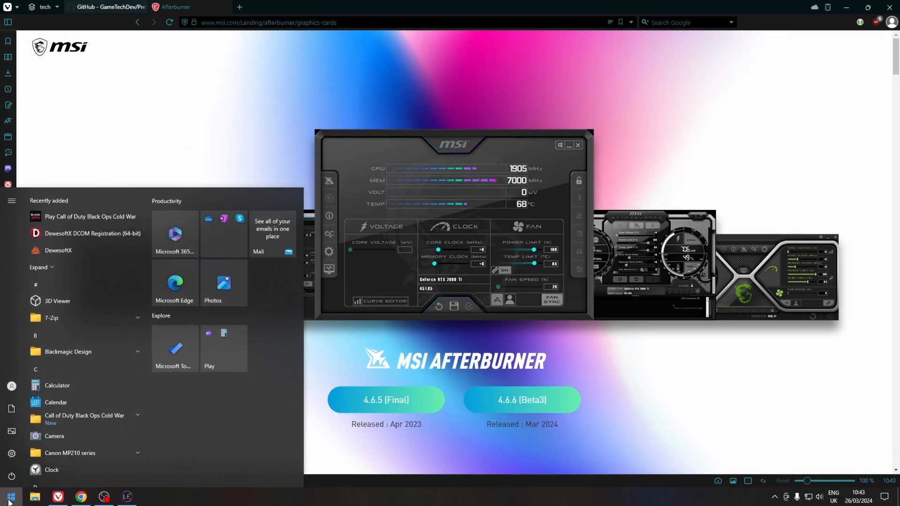
text(riva)
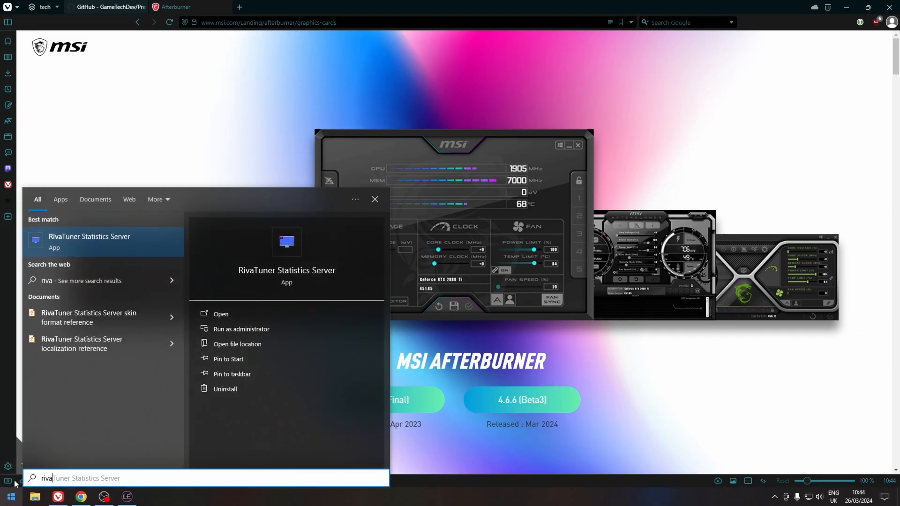
click(99, 244)
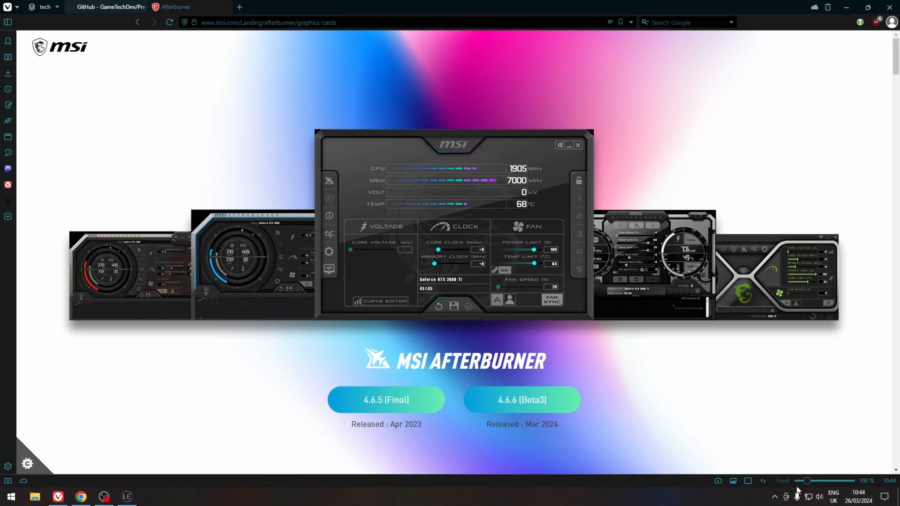
Bring up MSI Afterburner from the system tray and open its properties dialog.
click(774, 496)
click(755, 440)
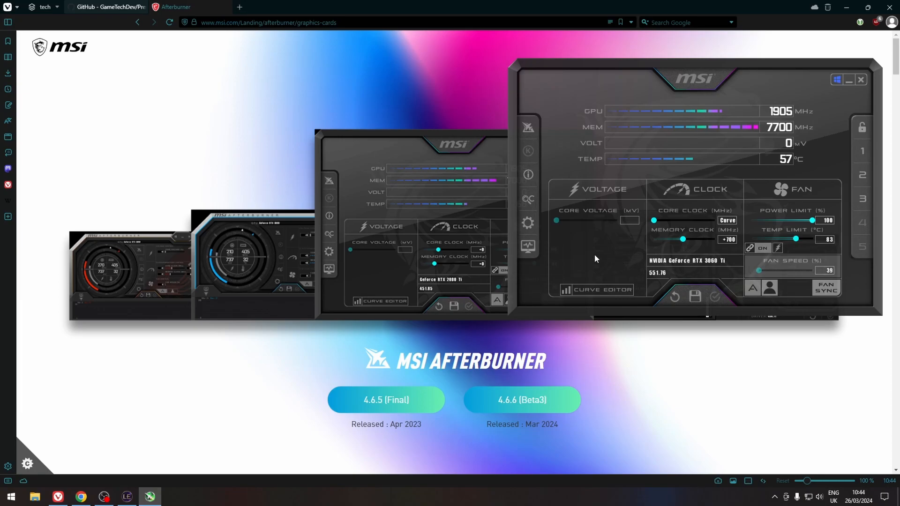
click(528, 223)
drag(592, 73, 658, 70)
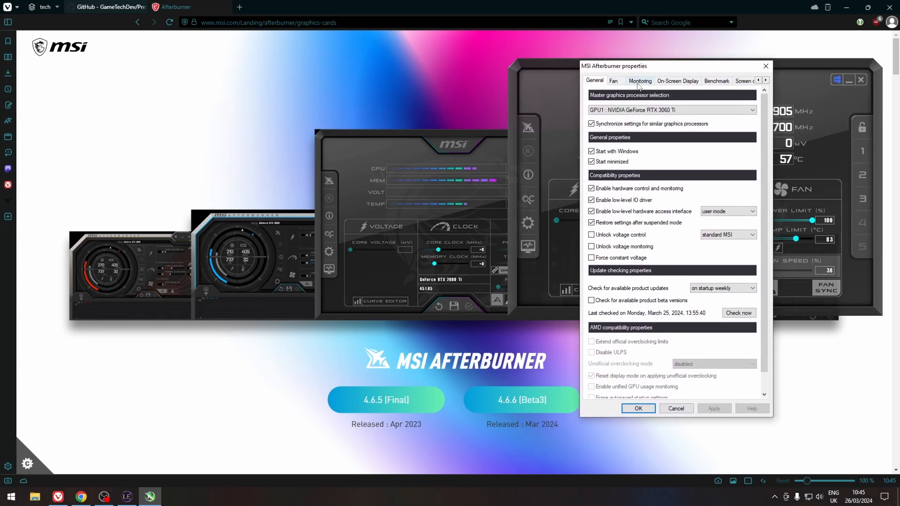
Browse the list of active hardware monitoring graphs on the Monitoring page.
click(638, 82)
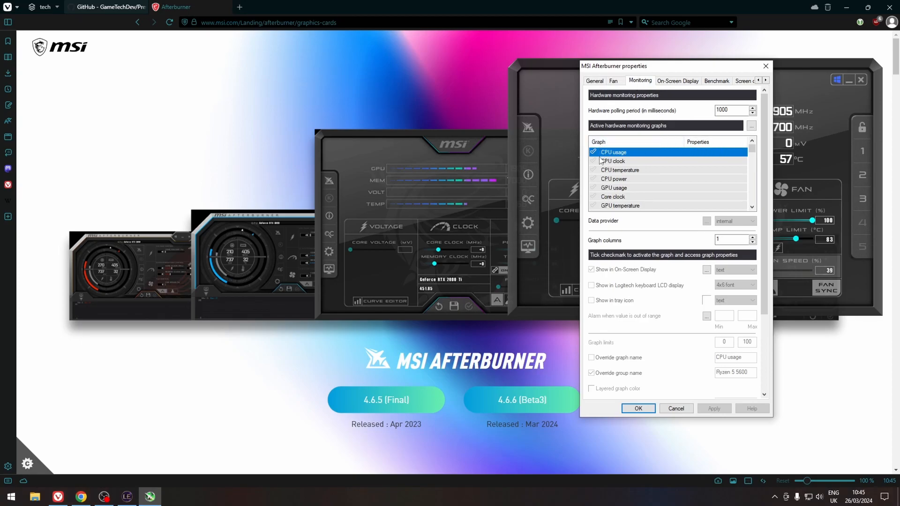
drag(752, 149, 758, 208)
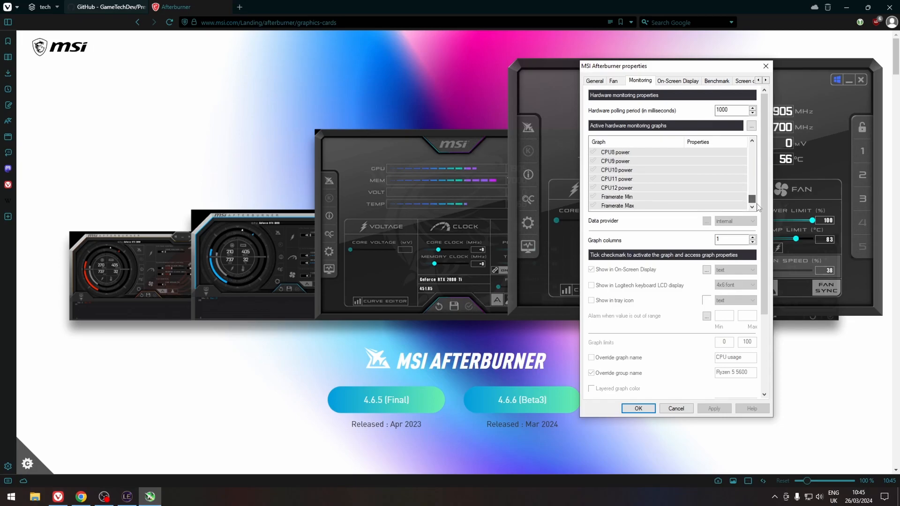
drag(752, 200, 751, 146)
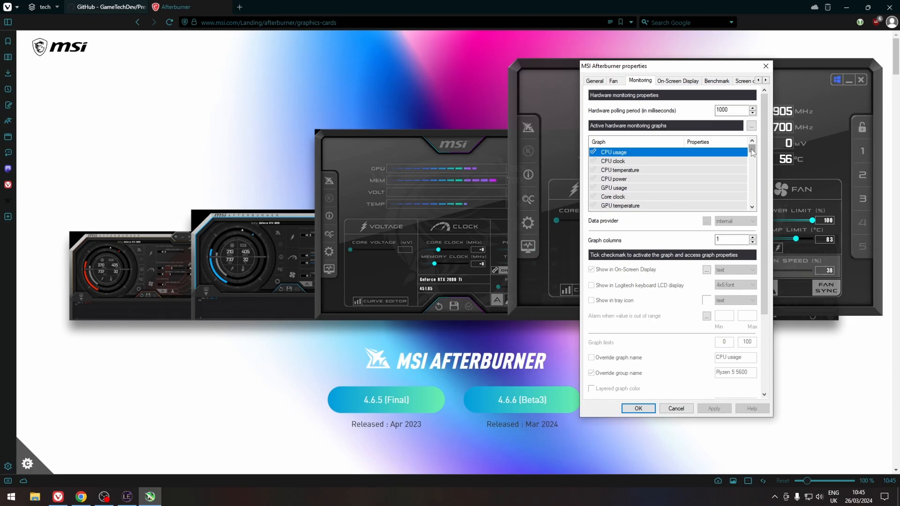
drag(751, 149, 753, 202)
click(638, 80)
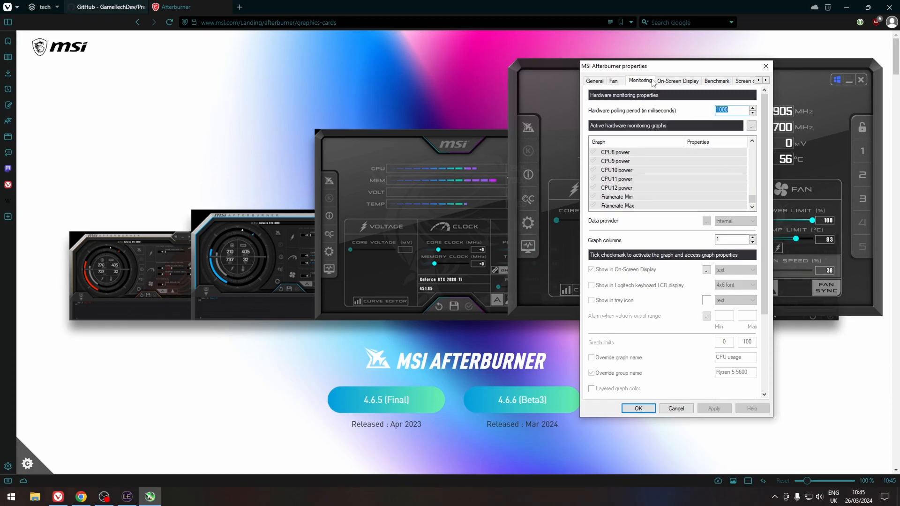
click(714, 84)
drag(753, 200, 753, 148)
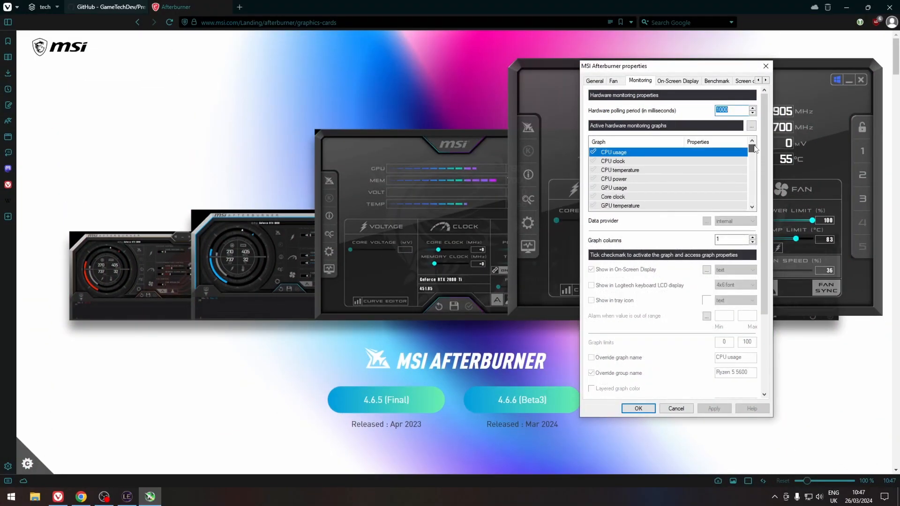
Try toggling the CPU usage graph and its Show in On-Screen Display option, then cancel the properties dialog.
click(592, 153)
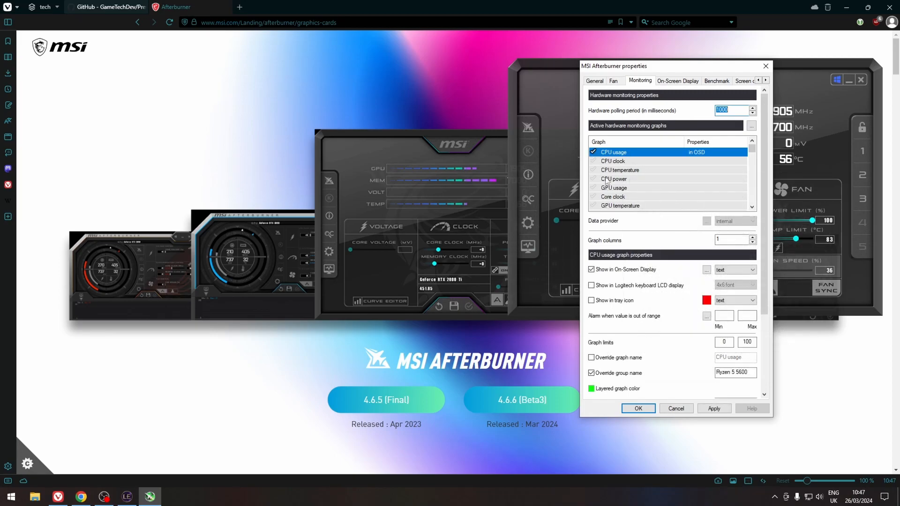
click(591, 270)
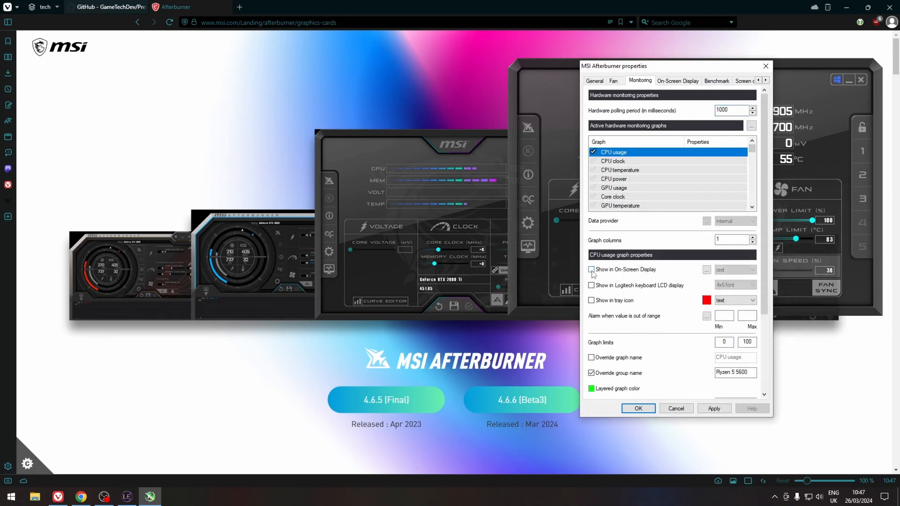
click(591, 270)
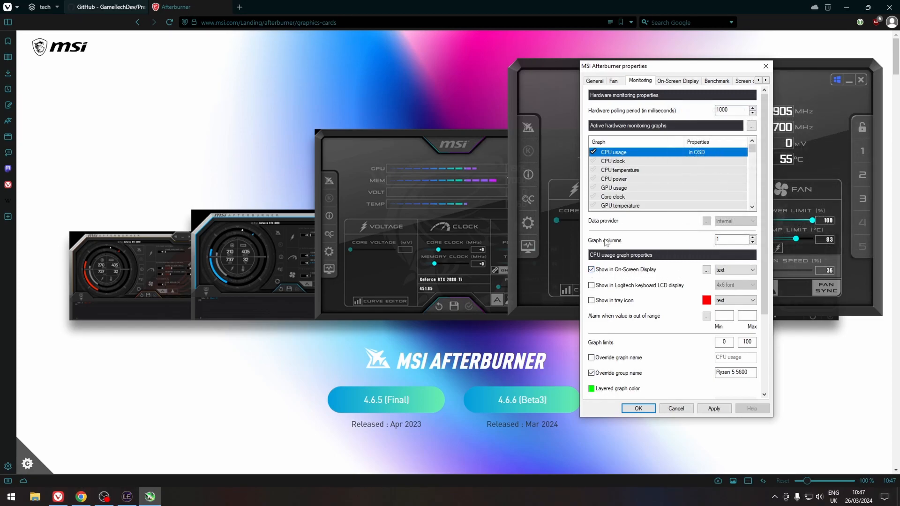
click(591, 270)
click(591, 270)
click(593, 152)
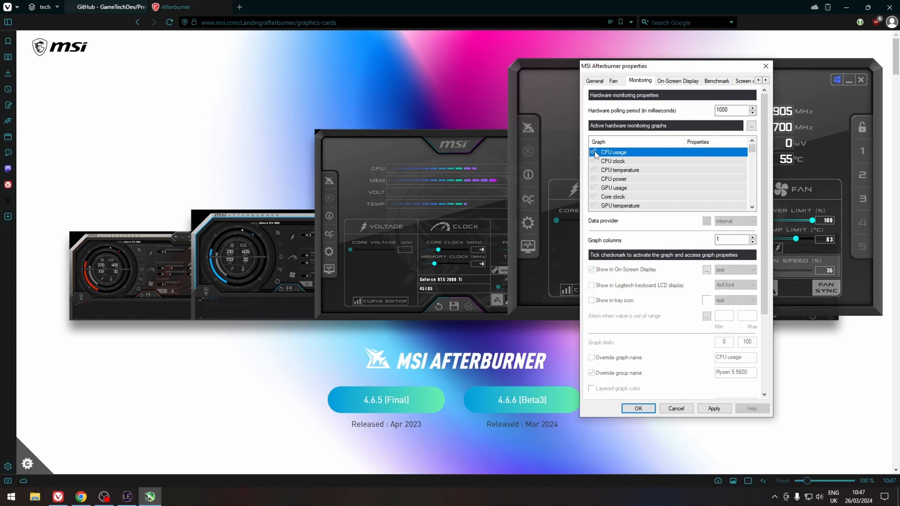
click(681, 410)
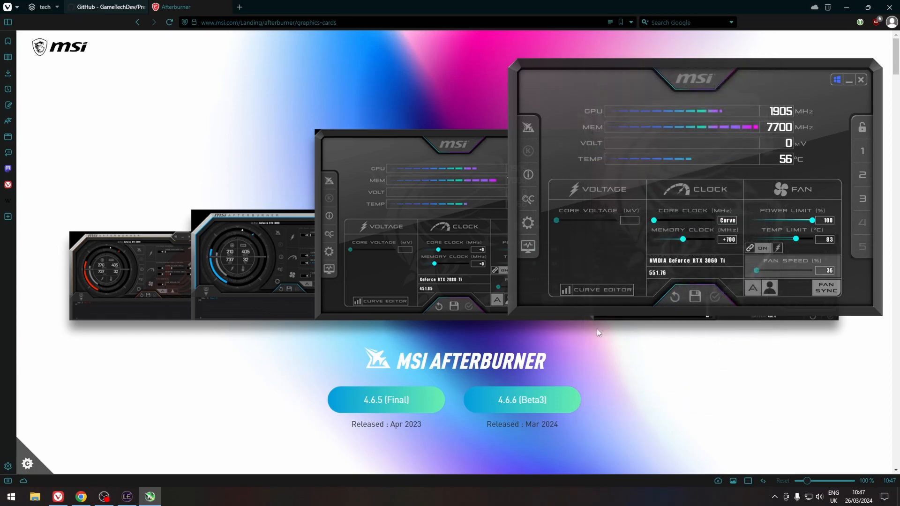
Open the RivaTuner Statistics Server window from the tray and minimize the browser to show the game.
click(775, 497)
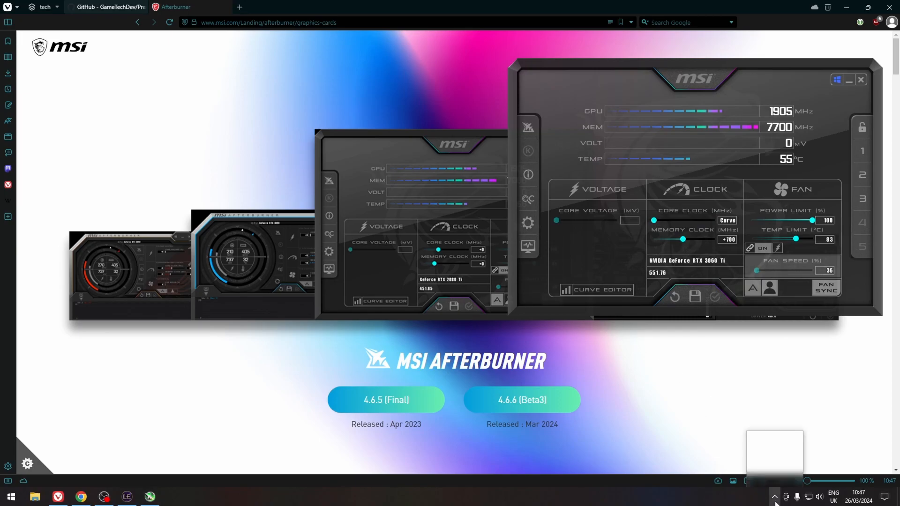
click(775, 479)
drag(465, 89, 701, 77)
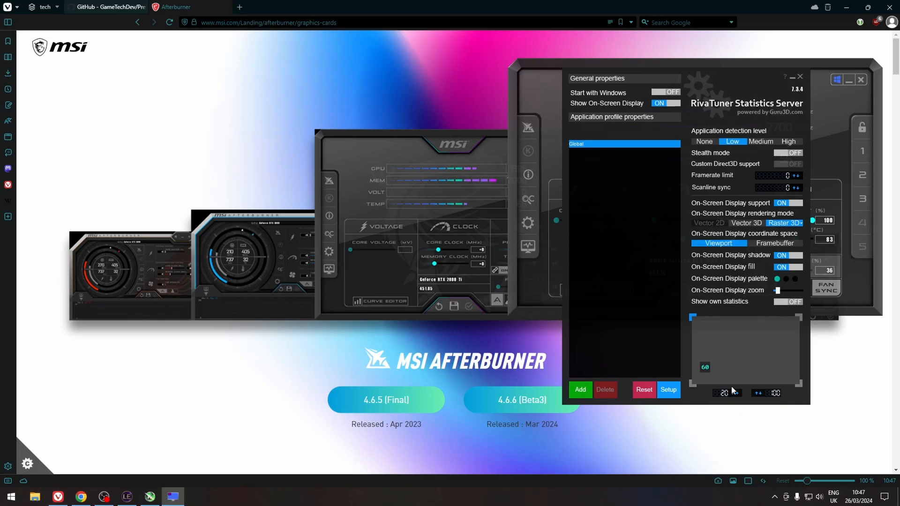
click(846, 7)
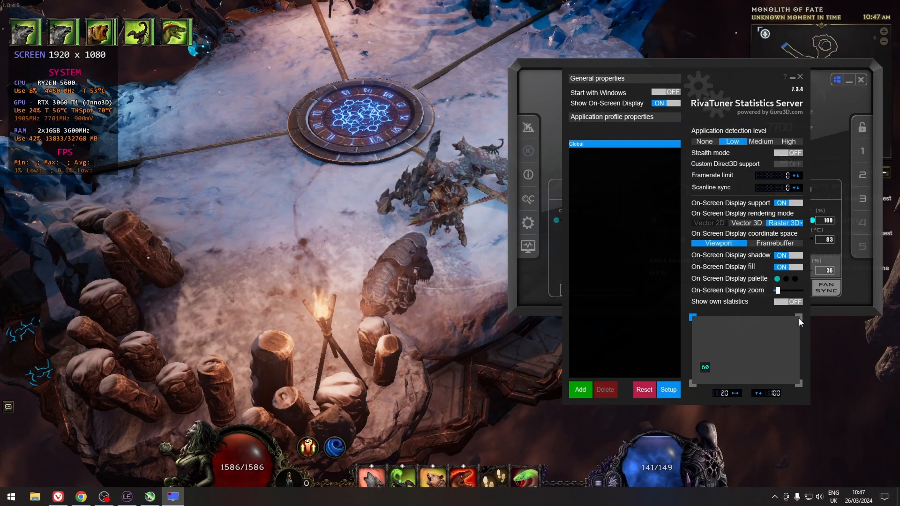
Try placing the on-screen display at each corner of the preview, ending back at the top-left.
click(799, 318)
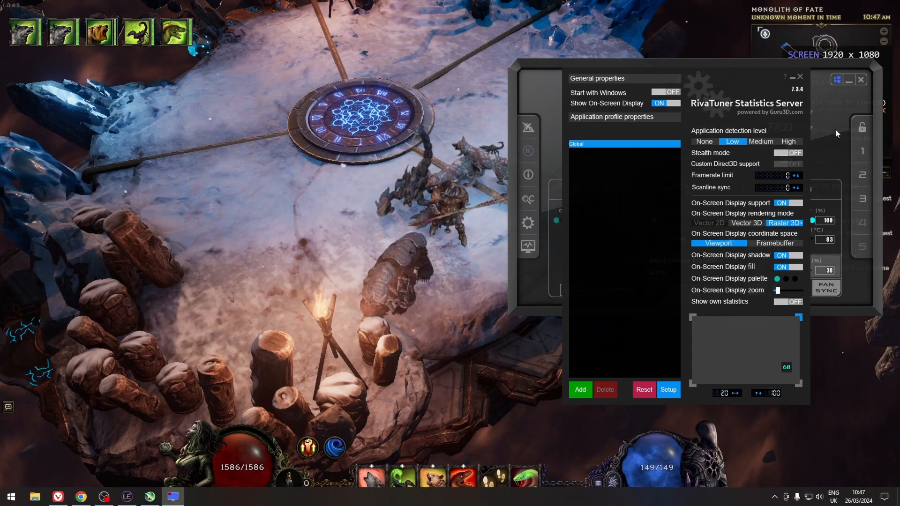
click(798, 383)
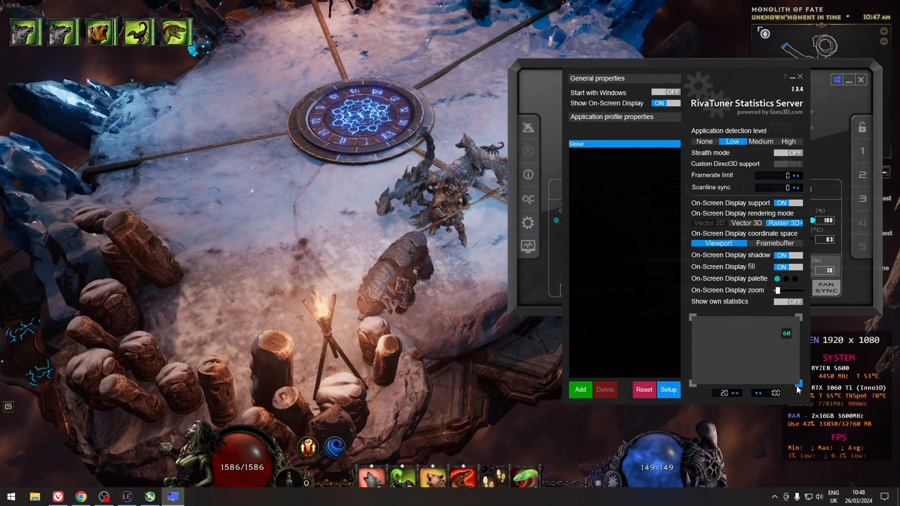
click(692, 384)
click(692, 317)
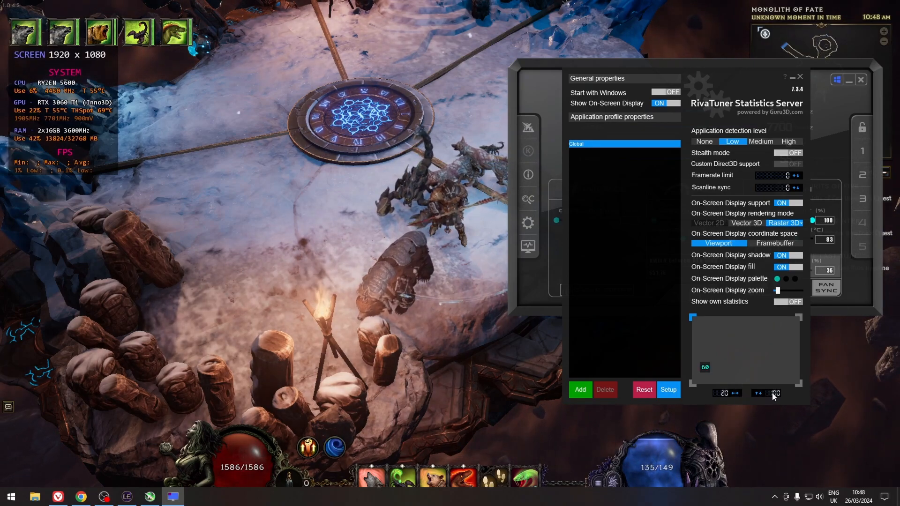
Nudge the on-screen display's horizontal offset and set it back to 20.
mouse_move(707, 367)
mouse_down()
mouse_move(708, 357)
mouse_move(708, 368)
mouse_up()
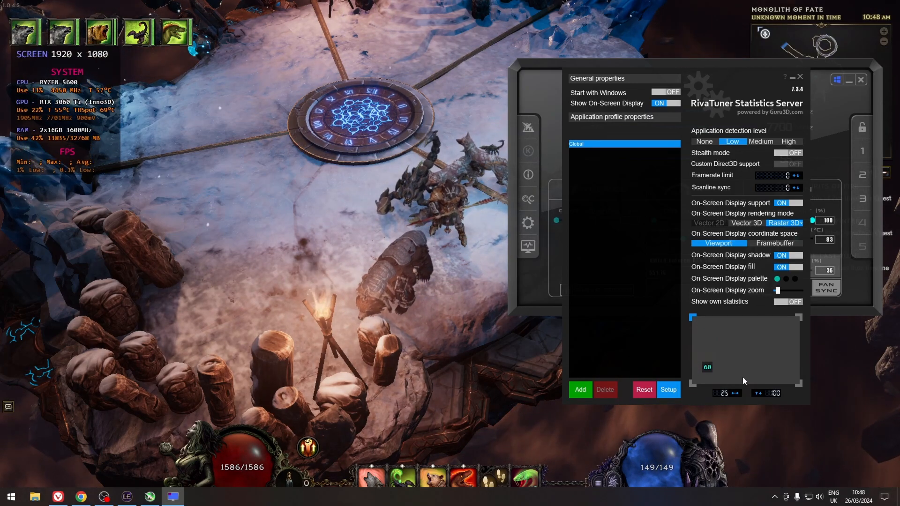
click(732, 393)
click(732, 393)
click(733, 393)
click(732, 392)
click(732, 392)
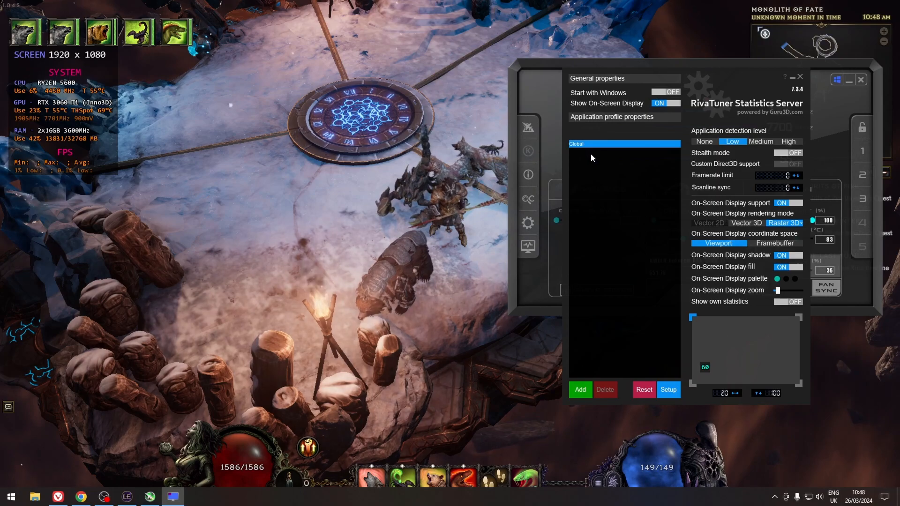
Open the dialog for adding an application profile and cancel it.
click(580, 390)
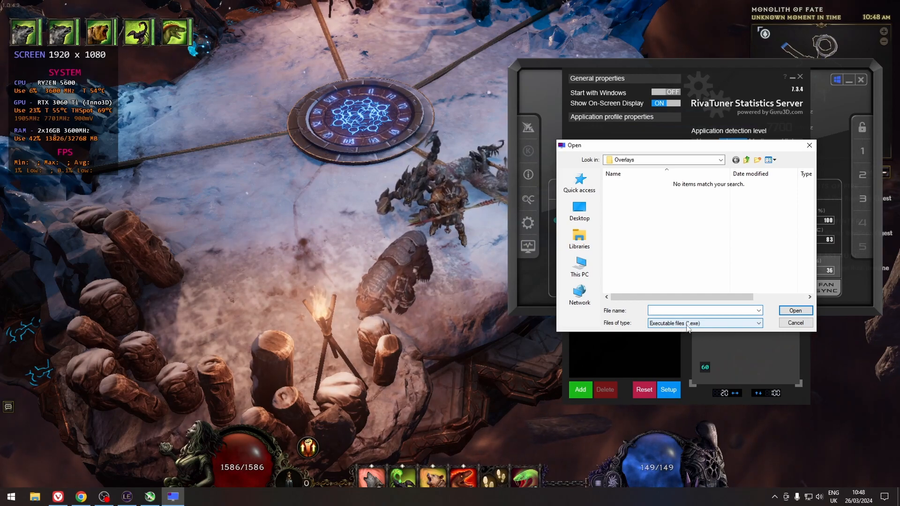
click(795, 323)
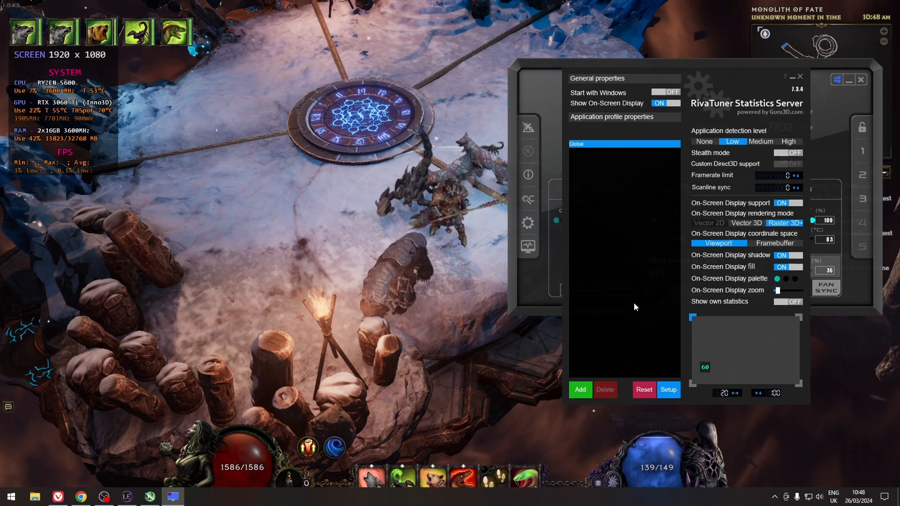
Open the Raster 3D font settings, look through the sizes, and close without changes.
click(776, 227)
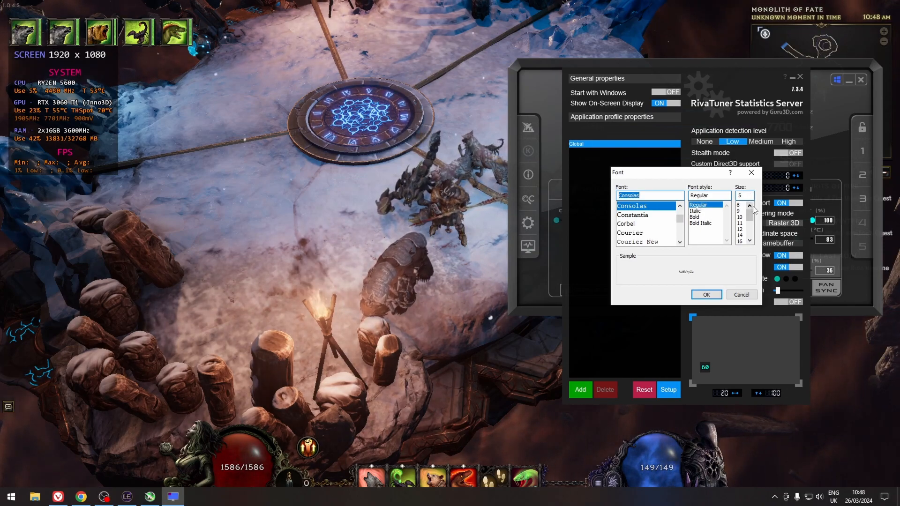
drag(751, 210, 754, 239)
click(742, 196)
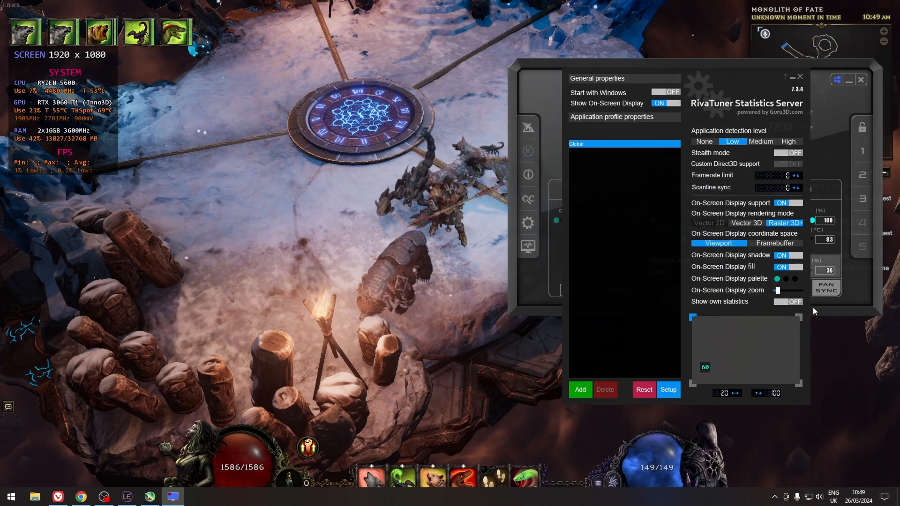
Toggle the On-Screen Display shadow and fill options off and back on.
click(783, 256)
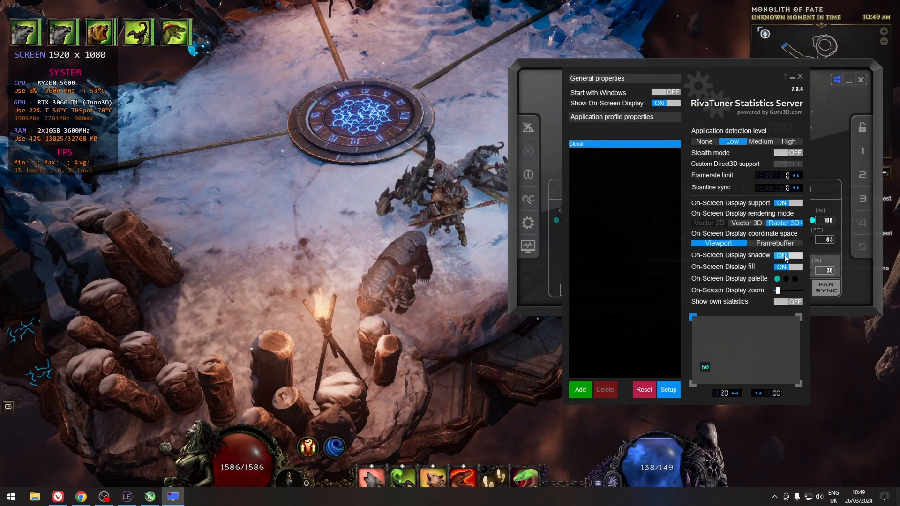
click(786, 257)
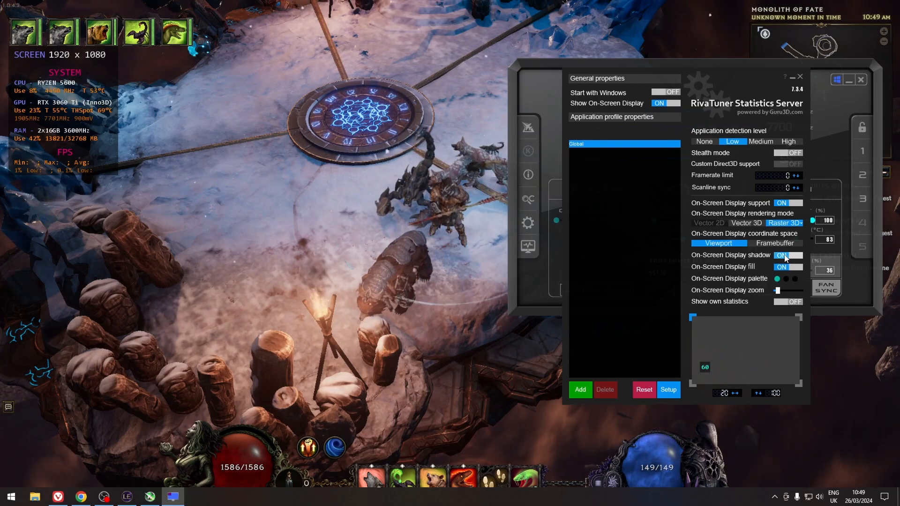
click(783, 257)
click(781, 265)
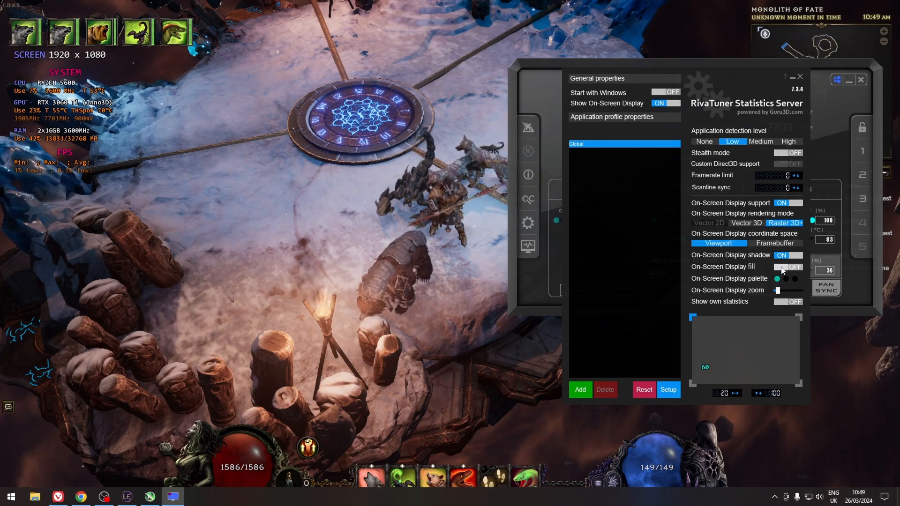
click(782, 267)
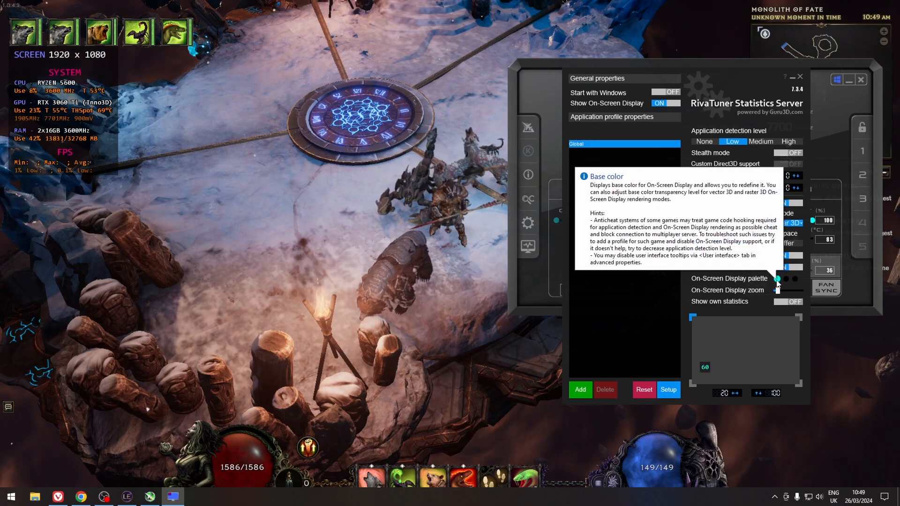
Open the On-Screen Display palette's base color picker and cancel it.
click(776, 280)
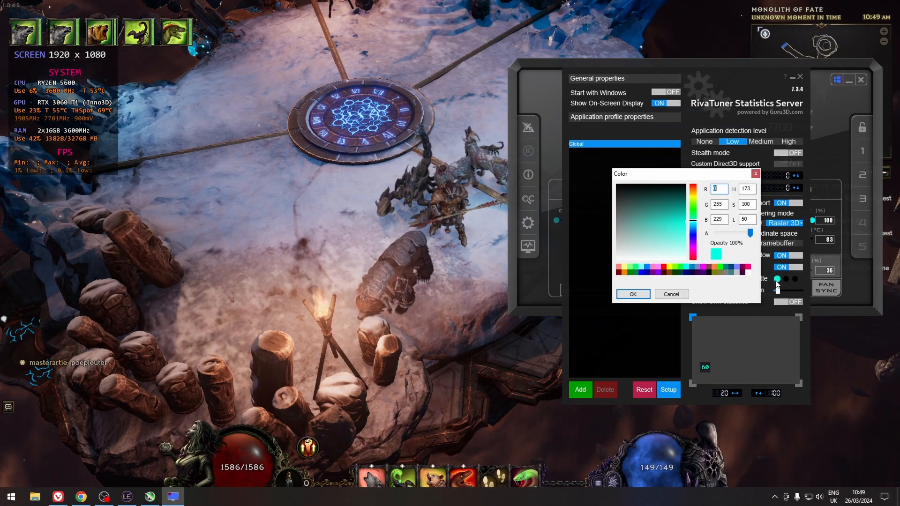
click(673, 294)
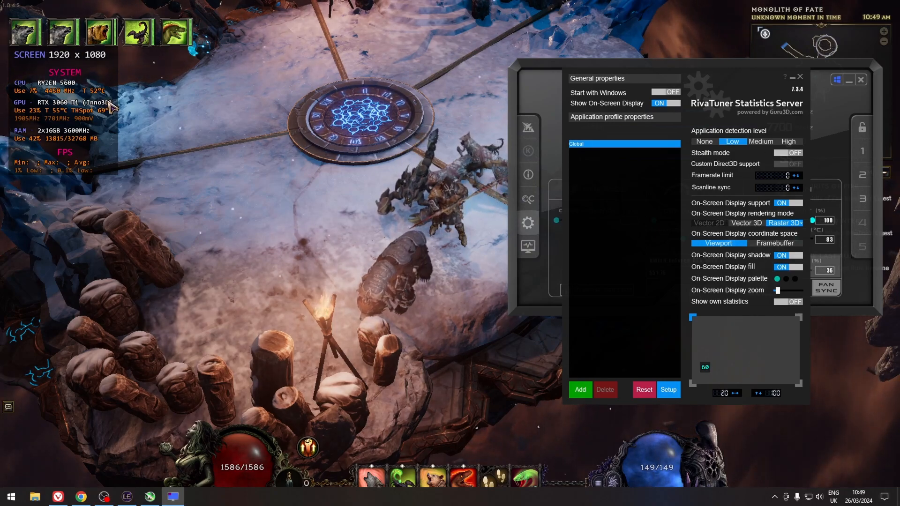
Open the RivaTuner Statistics Server properties and enable the OverlayEditor.dll plugin.
click(668, 390)
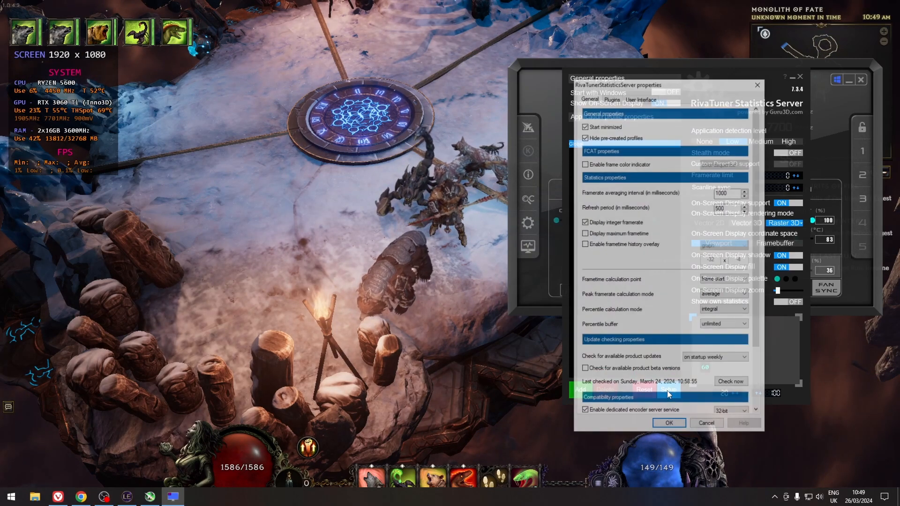
mouse_move(708, 167)
mouse_down()
mouse_move(706, 238)
mouse_move(709, 156)
mouse_up()
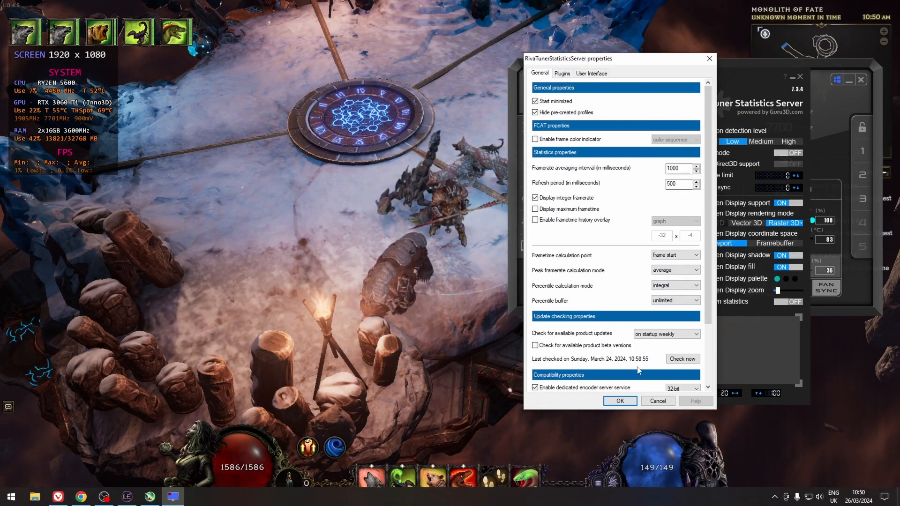
click(562, 73)
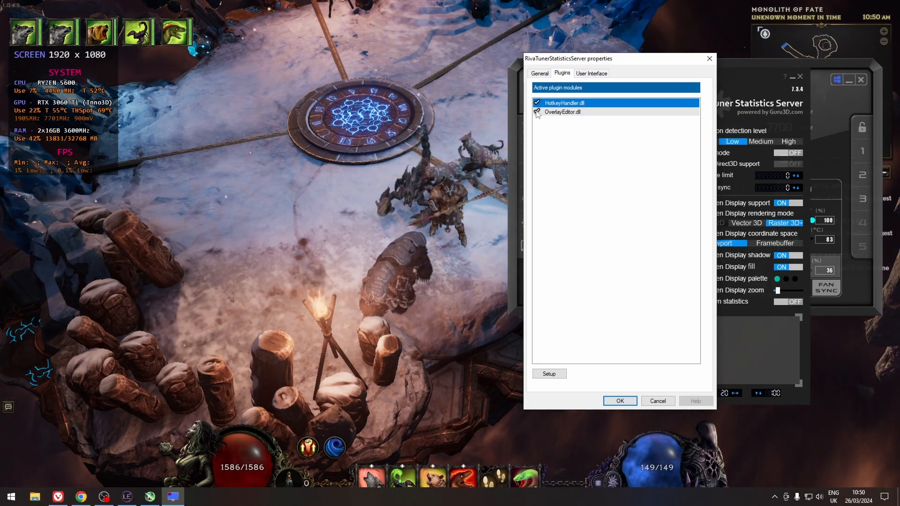
click(561, 113)
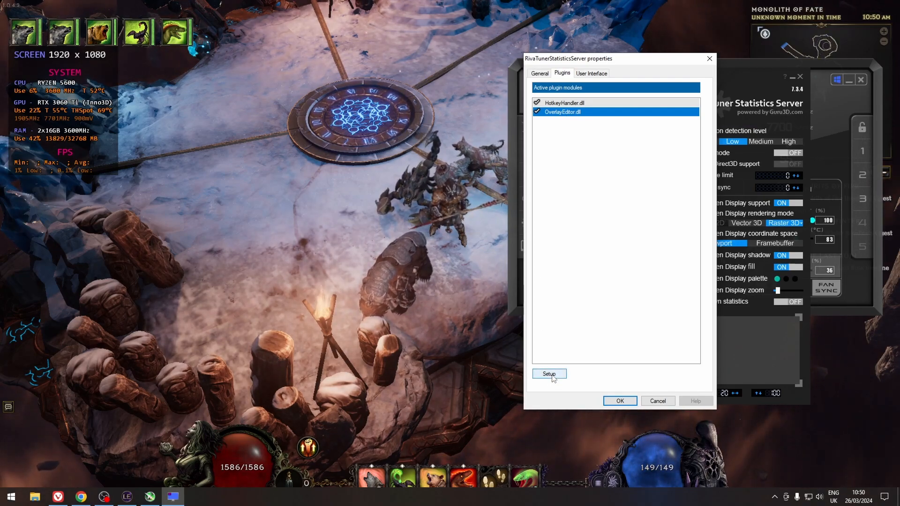
Launch the OverlayEditor plugin and open its data sources editor.
double_click(557, 113)
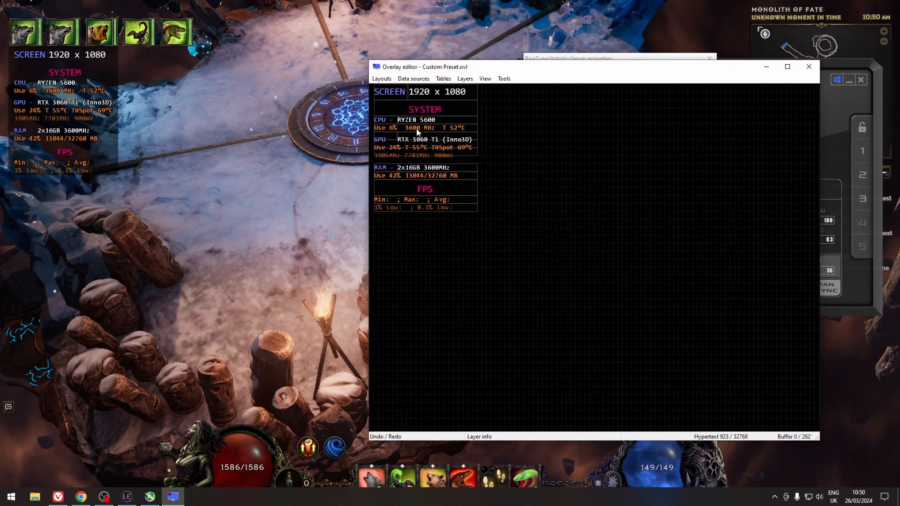
click(415, 78)
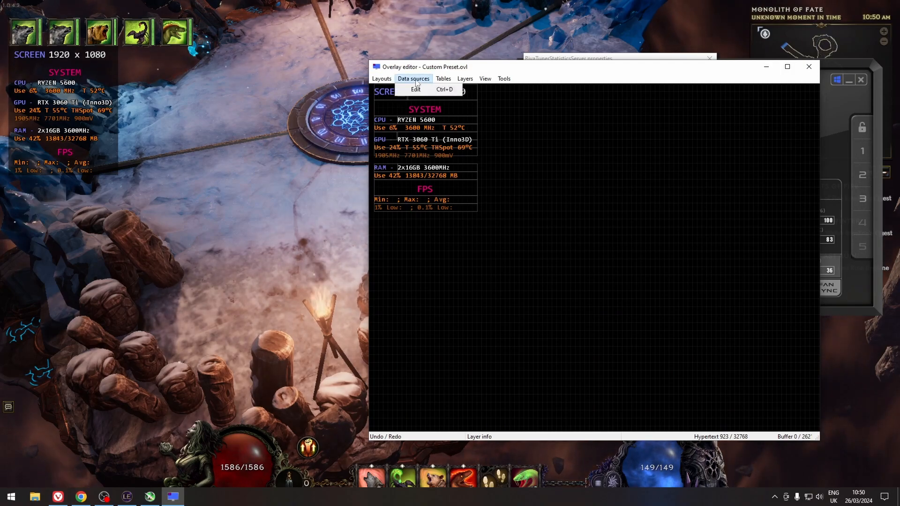
click(415, 89)
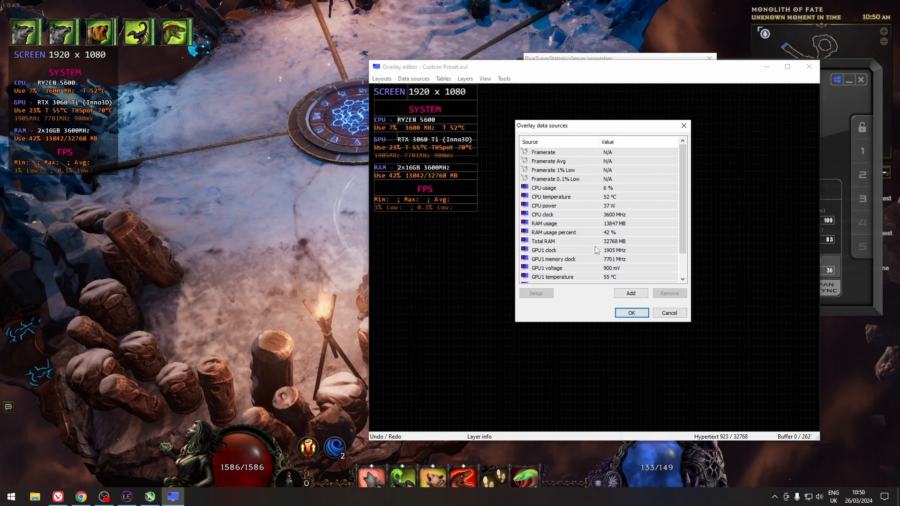
Open the dialog for adding new data sources and collapse and expand the Internal HAL sensor groups.
click(631, 294)
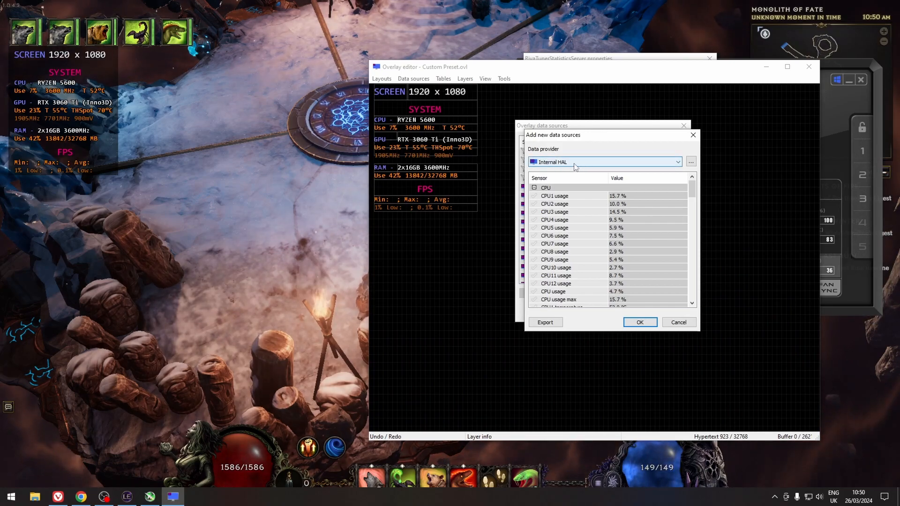
click(534, 188)
click(534, 196)
click(534, 203)
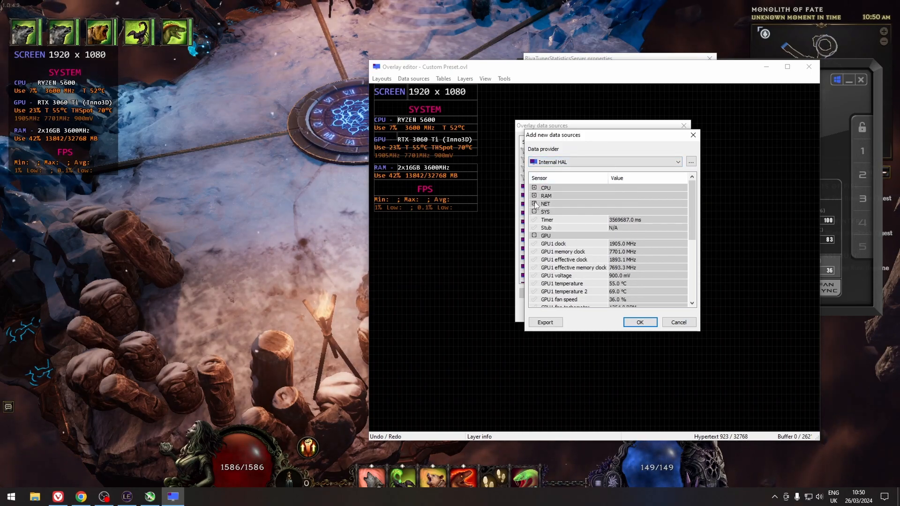
click(534, 211)
click(534, 220)
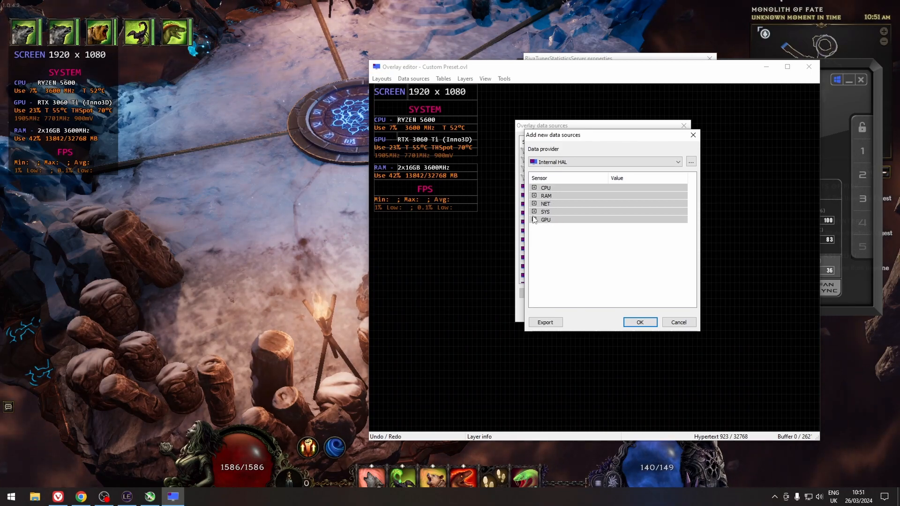
click(534, 188)
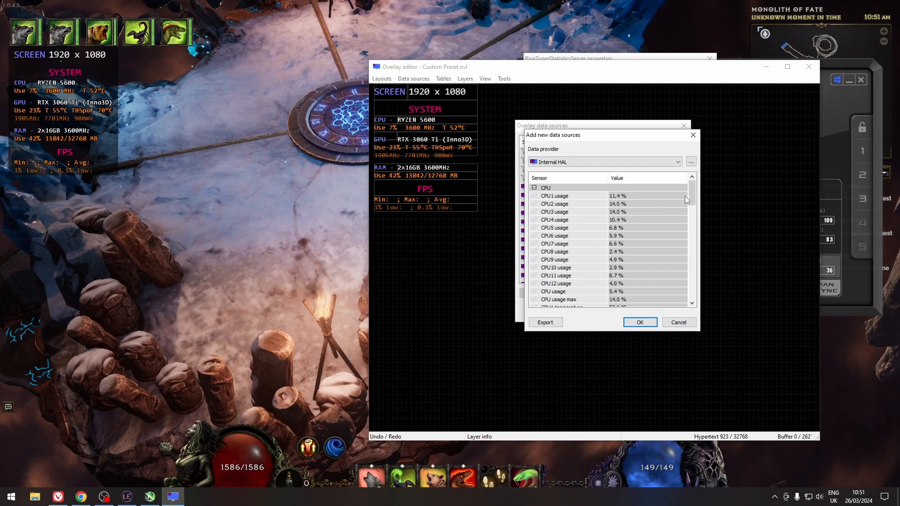
mouse_move(690, 192)
mouse_down()
mouse_move(691, 289)
mouse_move(686, 193)
mouse_up()
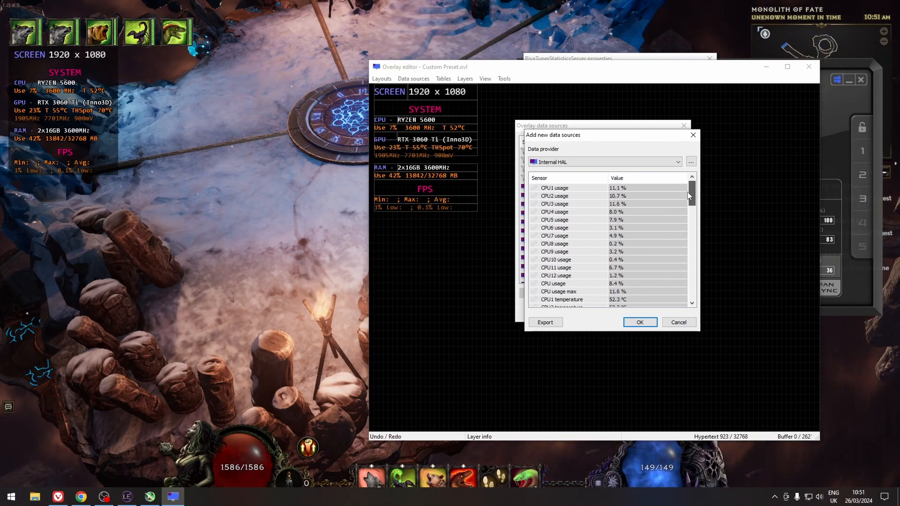
Switch the data provider through MSI Afterburner, AIDA64 and HwINFO64, returning to Internal HAL.
click(567, 162)
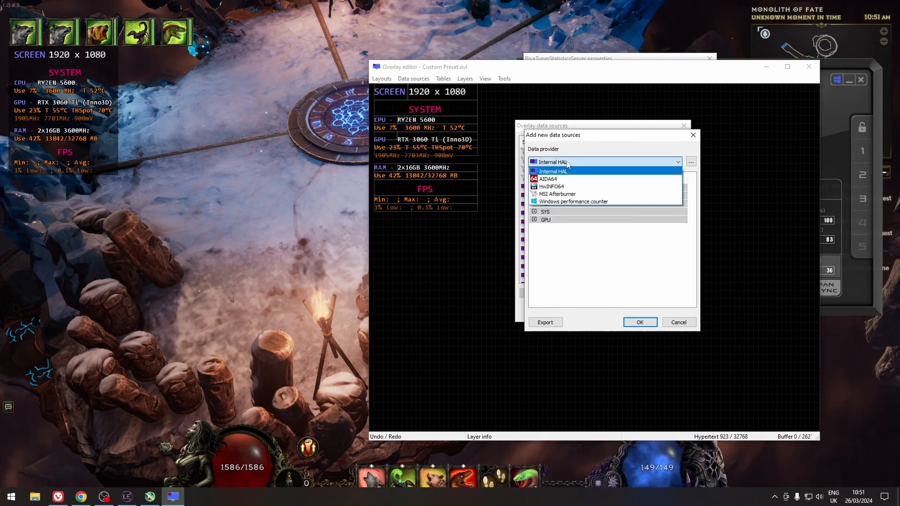
click(570, 194)
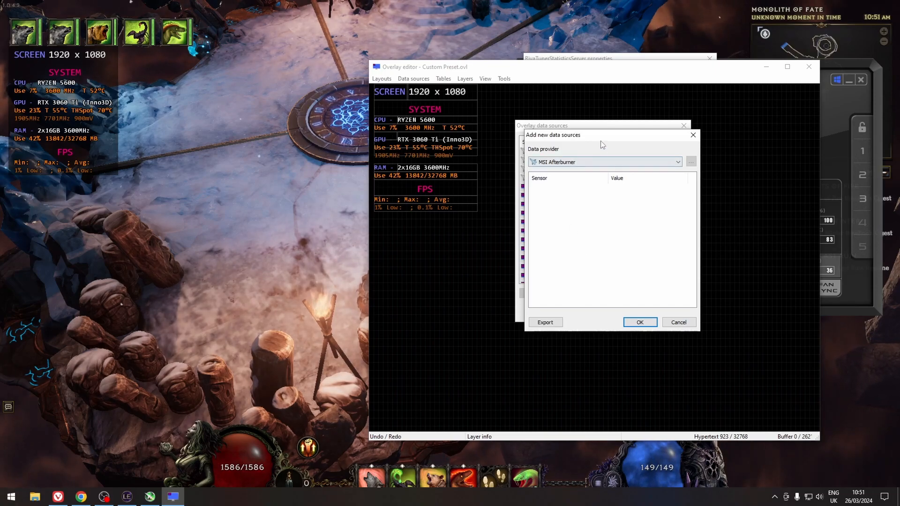
drag(600, 137, 669, 144)
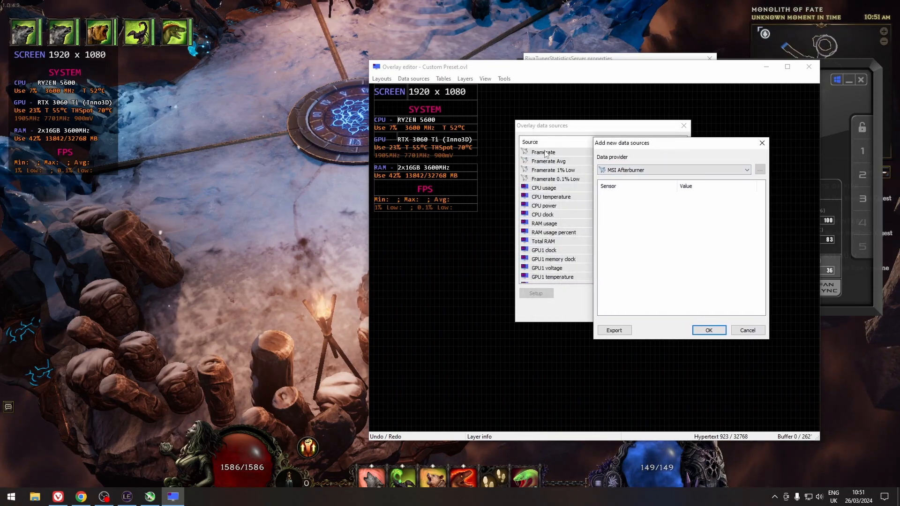
click(656, 170)
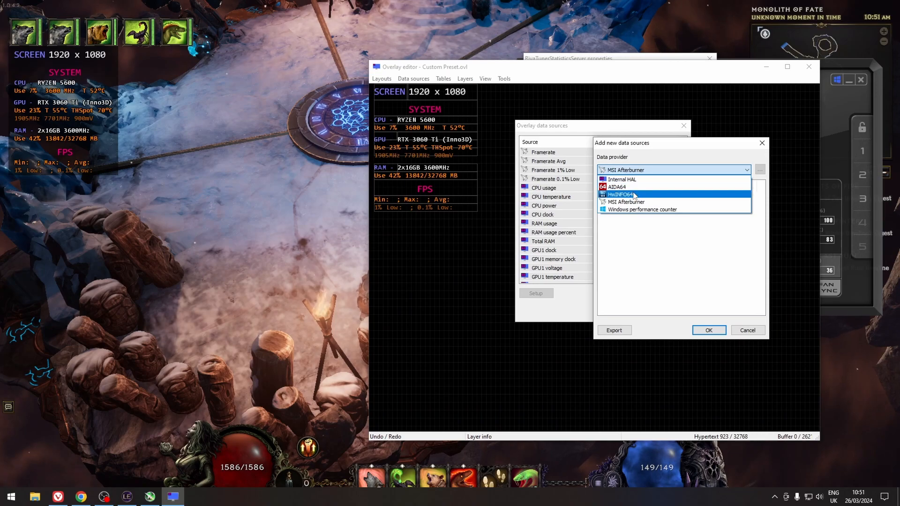
click(627, 187)
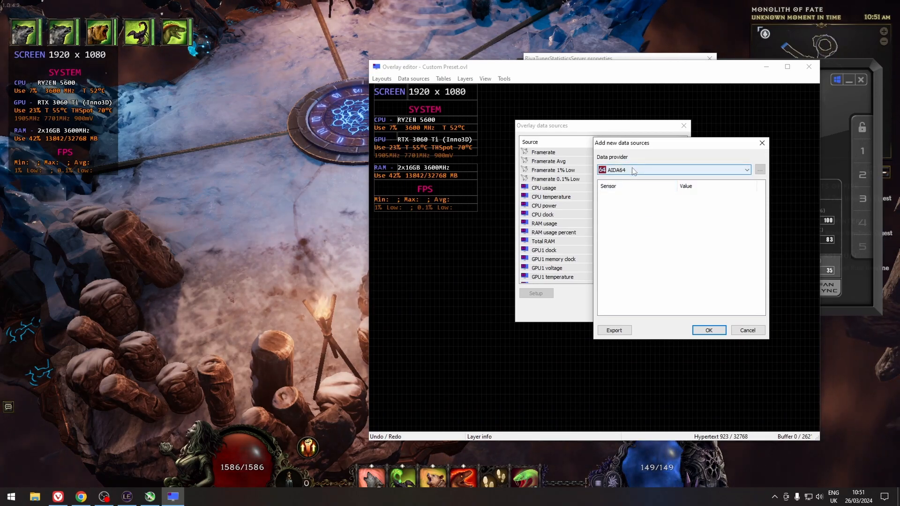
click(634, 170)
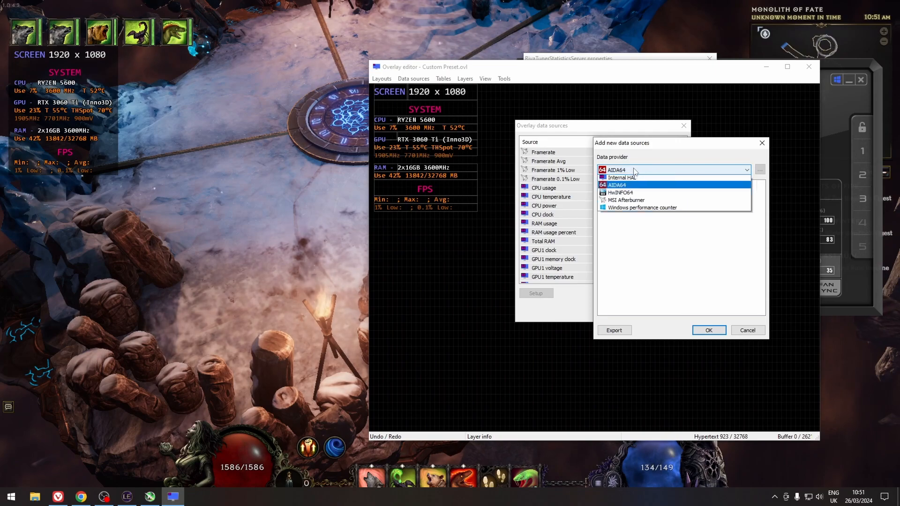
click(620, 194)
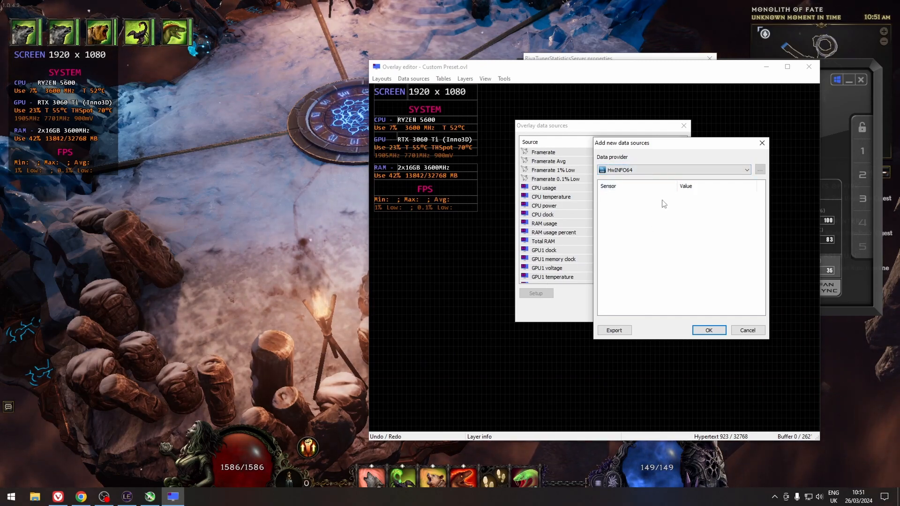
click(644, 170)
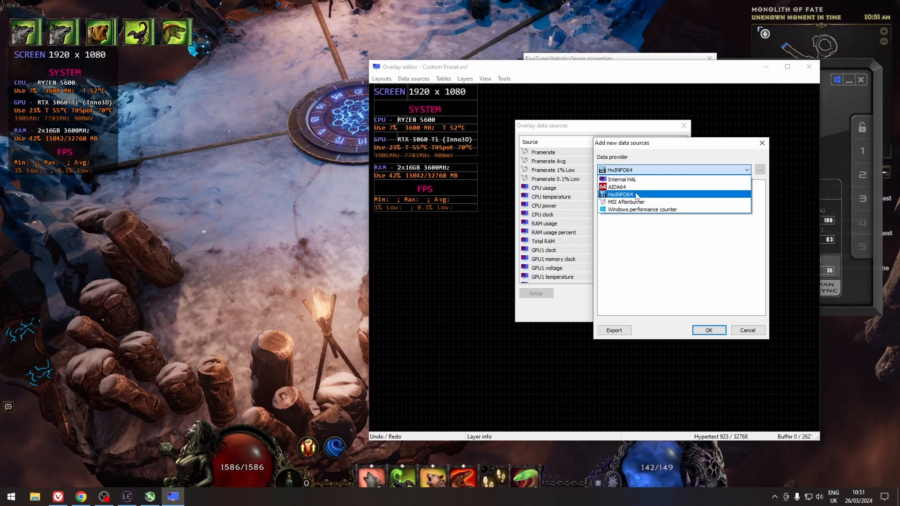
click(652, 194)
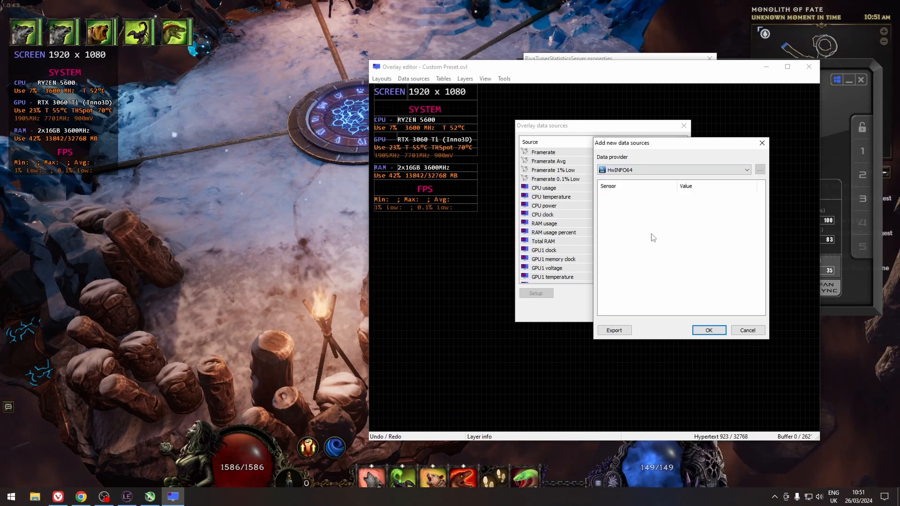
click(639, 170)
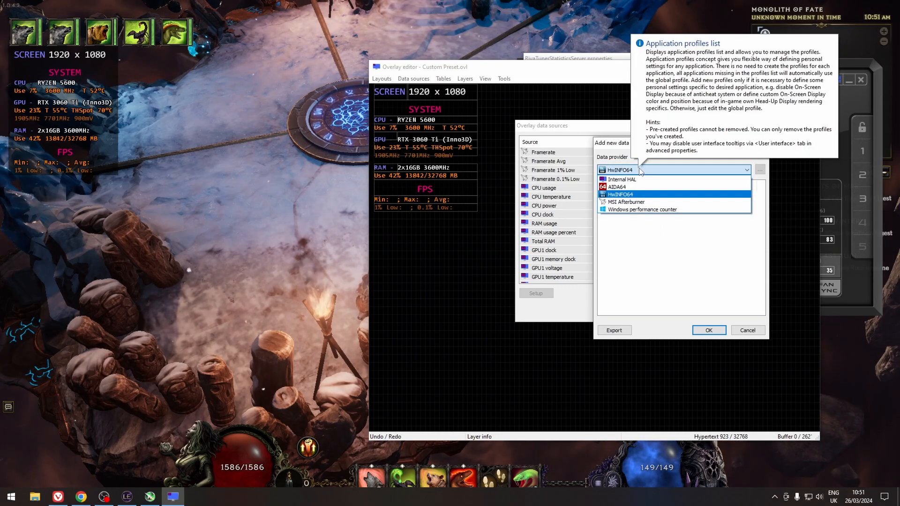
click(623, 180)
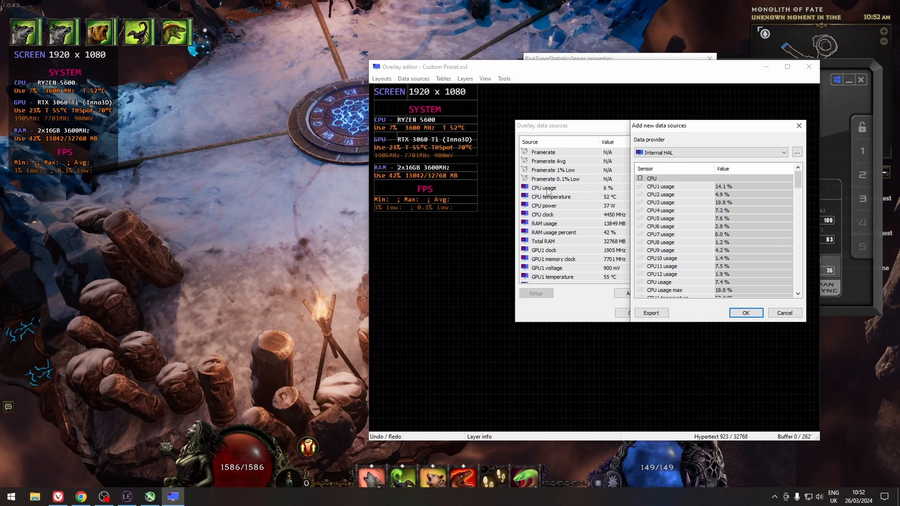
Tick the CPU usage and CPU temperature sensors, scroll the sensor list, and close the dialog without adding them.
click(639, 282)
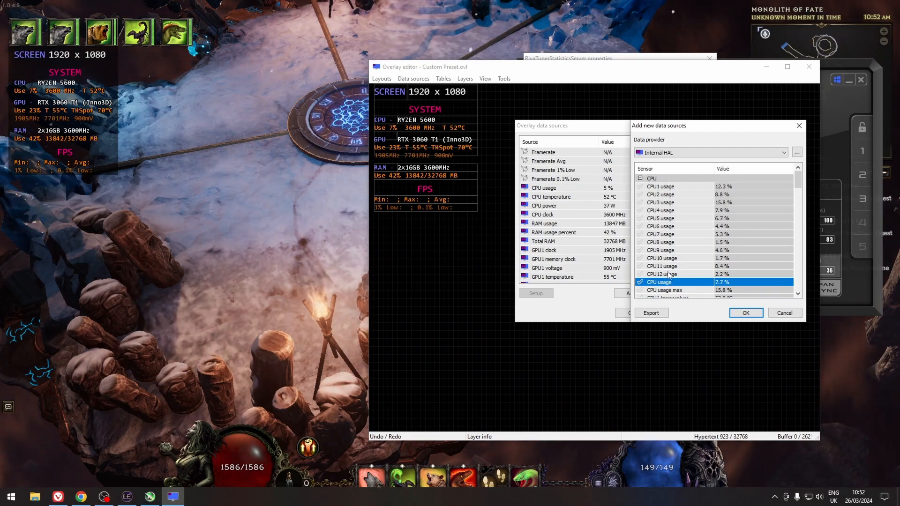
scroll(669, 275, down, 4)
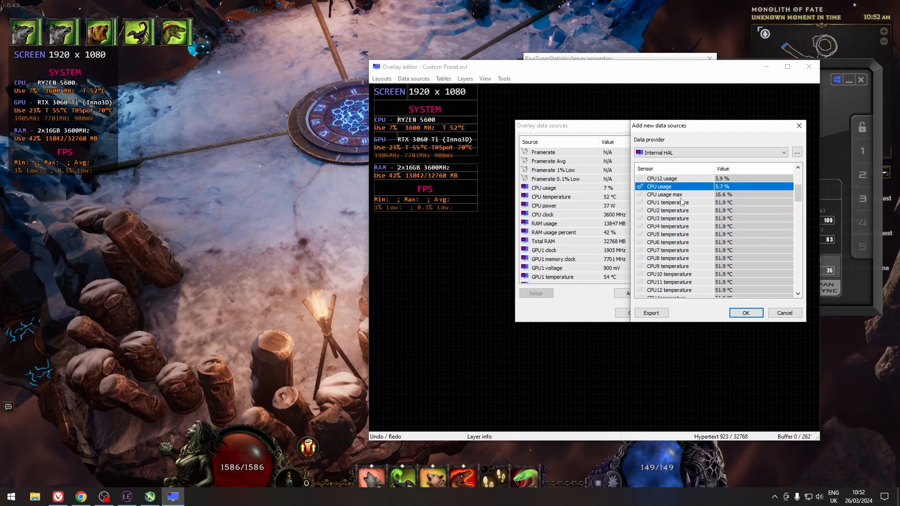
scroll(685, 245, up, 1)
scroll(683, 247, down, 2)
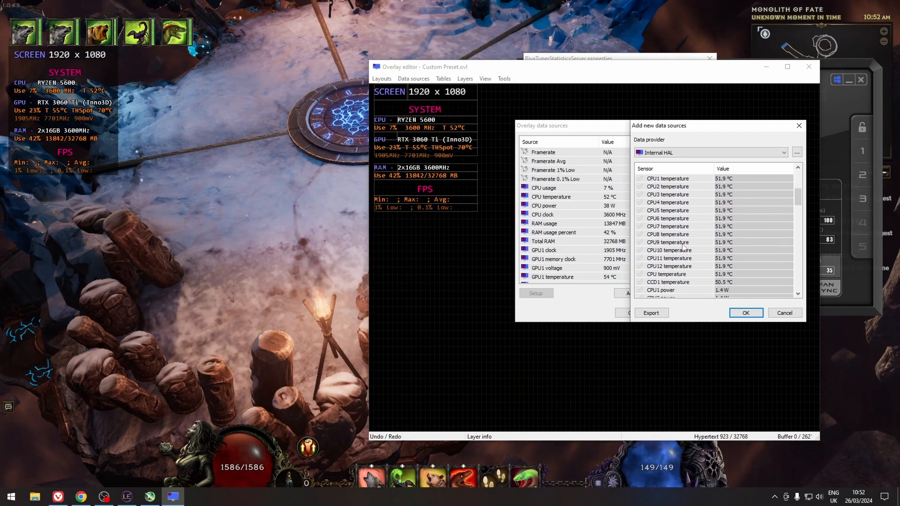
click(675, 276)
scroll(691, 274, down, 4)
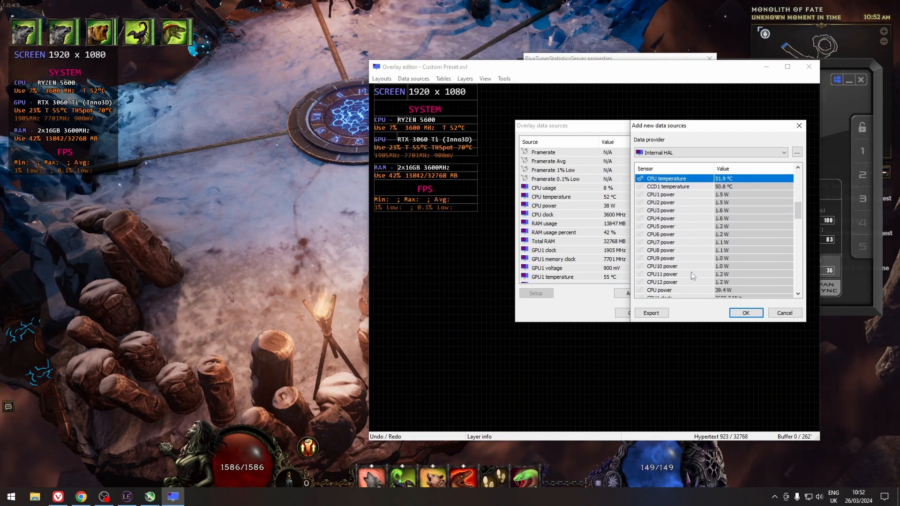
scroll(681, 208, down, 6)
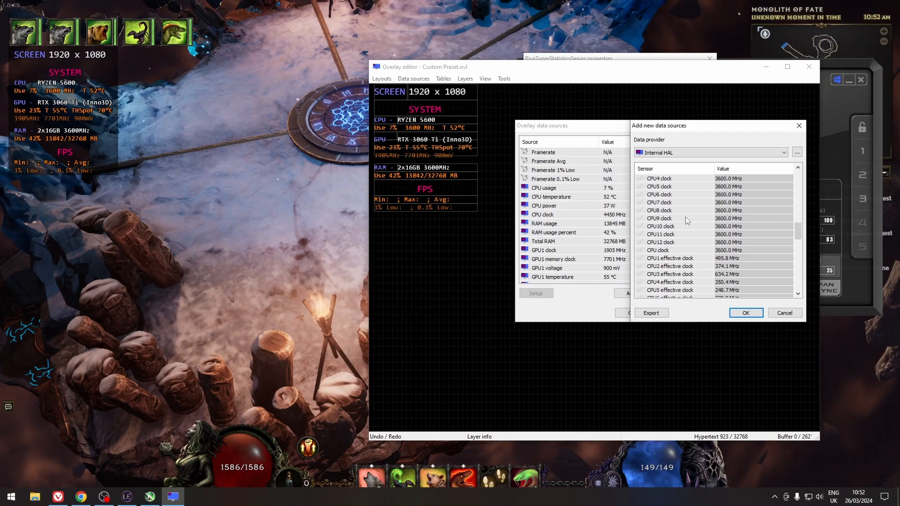
scroll(682, 216, down, 10)
scroll(693, 247, down, 3)
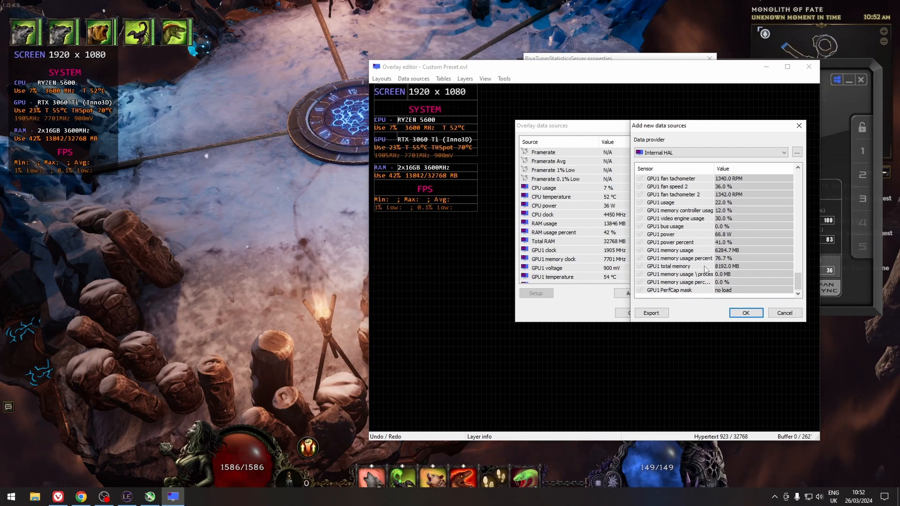
click(800, 127)
Scroll through the overlay data sources list and close it.
scroll(681, 218, down, 1)
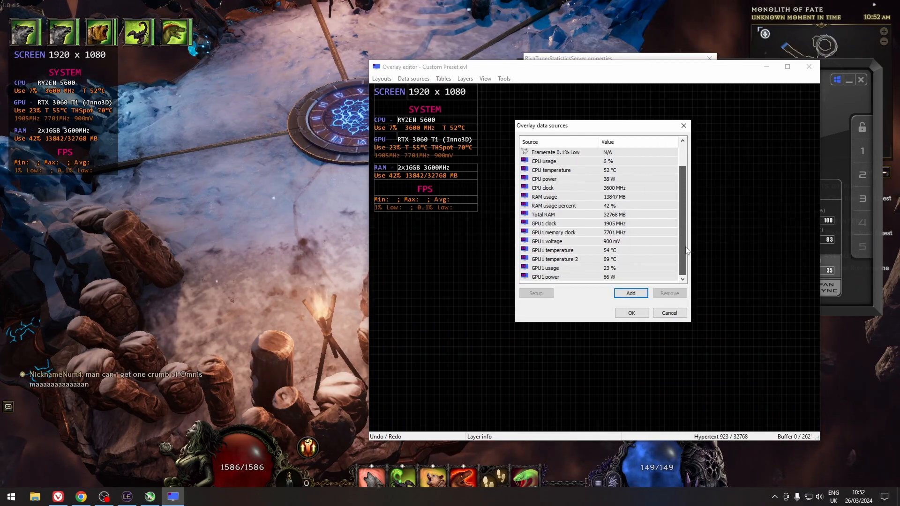
scroll(688, 137, up, 1)
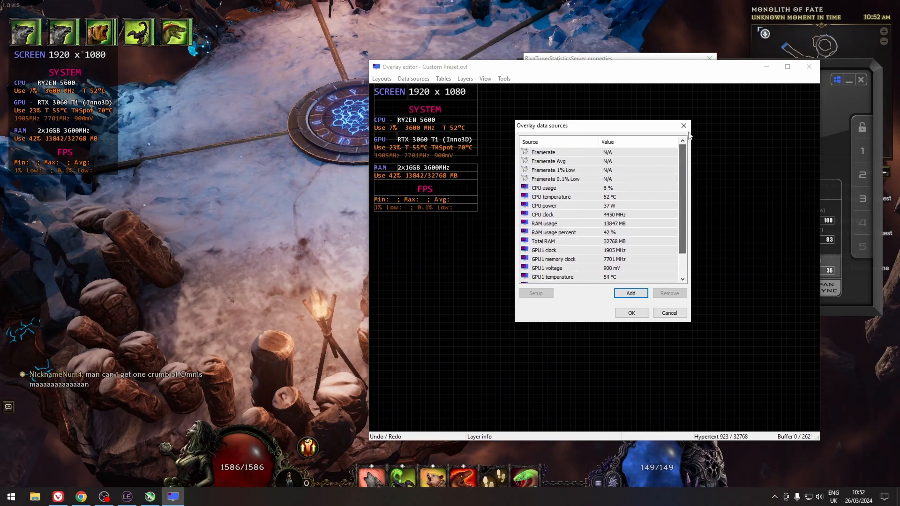
click(682, 126)
Add a new text layer, place it below the FPS block, and stretch it to the table's width.
click(465, 79)
click(487, 89)
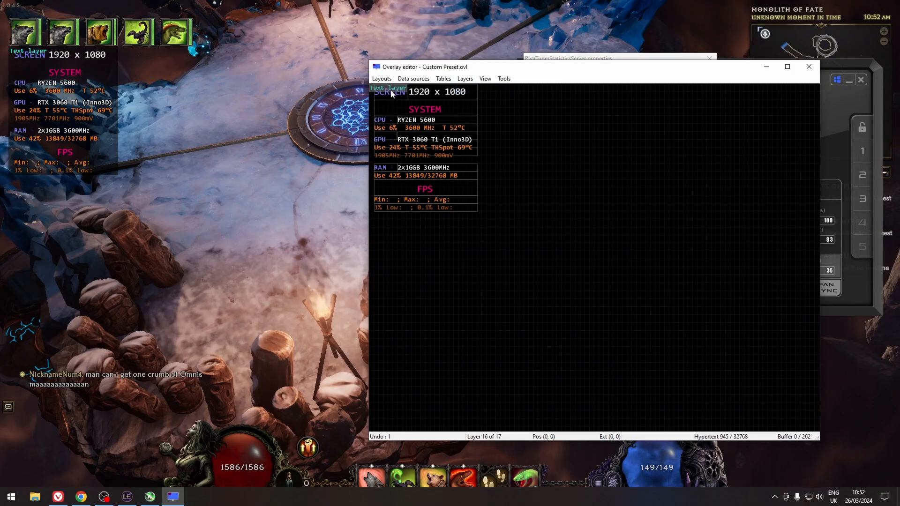
drag(391, 93, 527, 91)
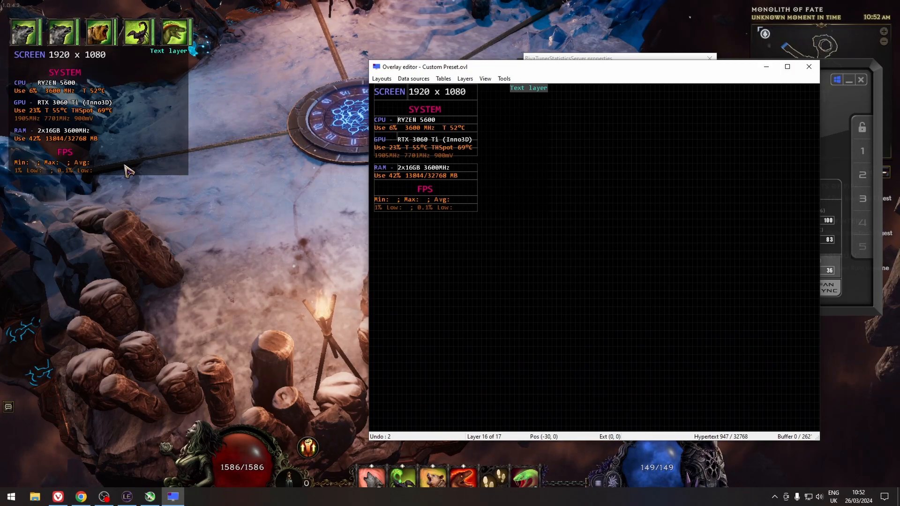
drag(530, 90, 396, 225)
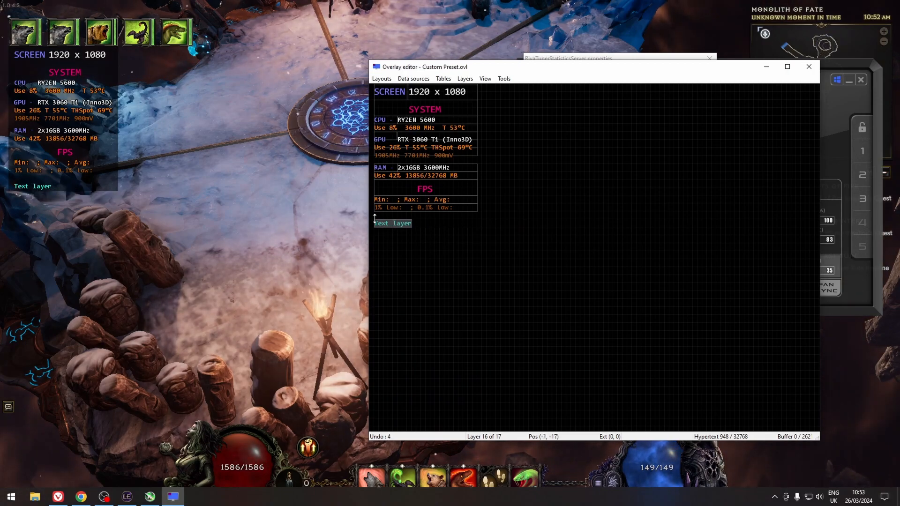
drag(412, 228, 476, 237)
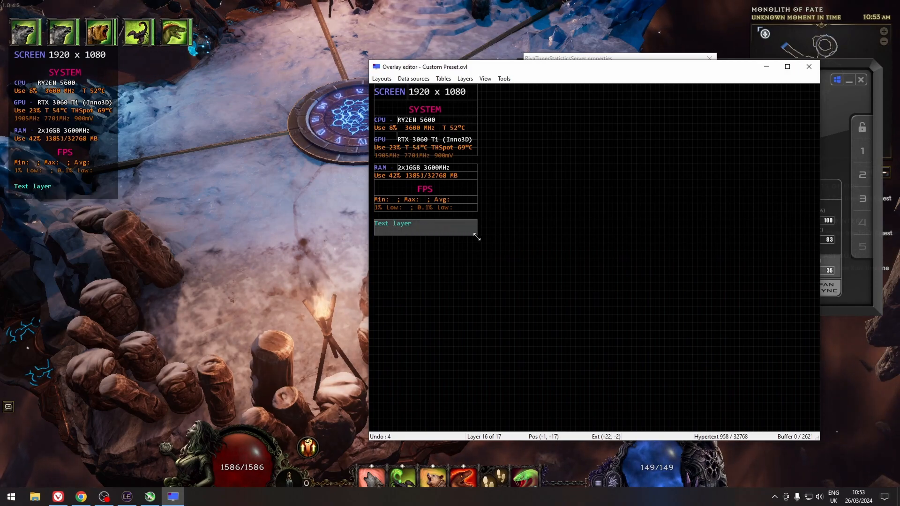
Open the new text layer's properties and centre its manual extent origin, applying the change.
double_click(420, 226)
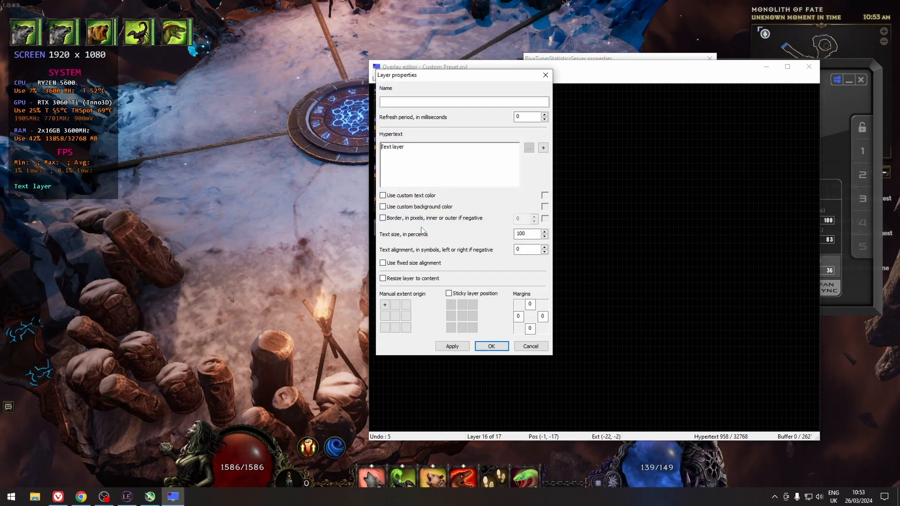
drag(396, 75, 559, 85)
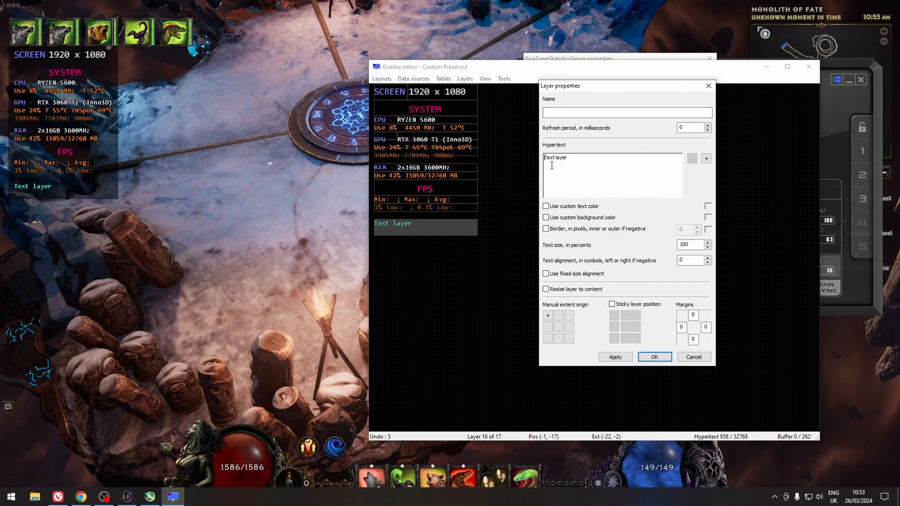
click(559, 328)
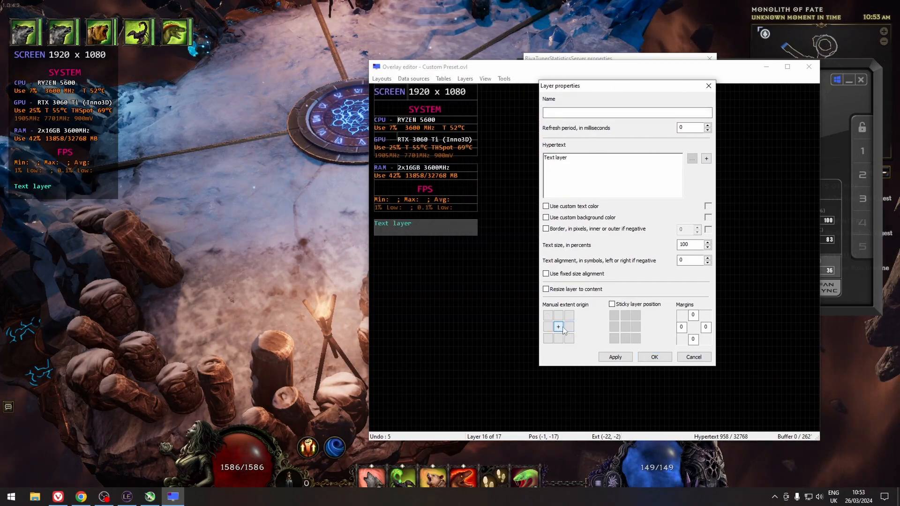
click(615, 357)
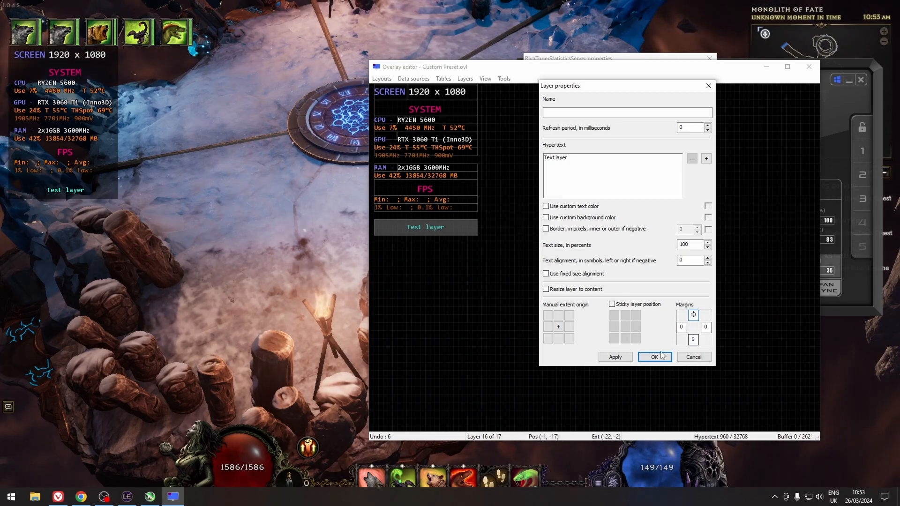
Try a top margin on the text layer, then reset it to 0 and apply.
click(616, 357)
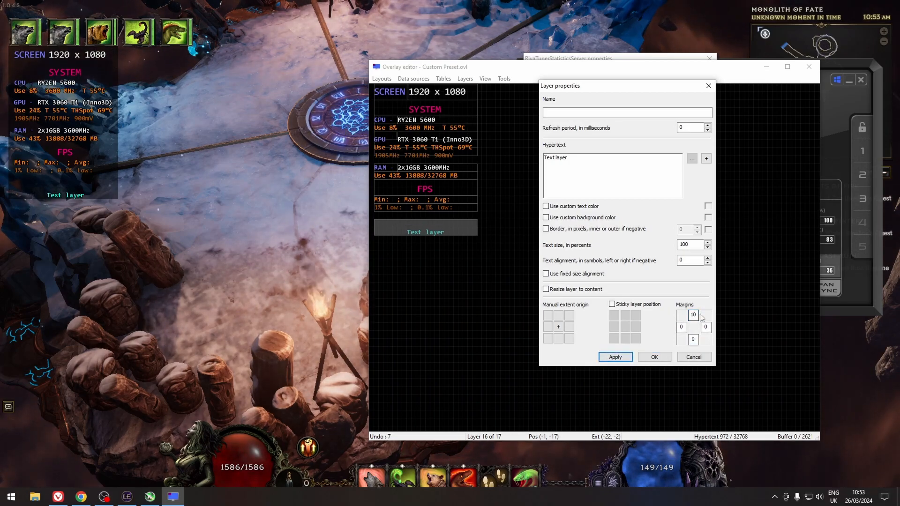
drag(696, 315, 677, 321)
text(5)
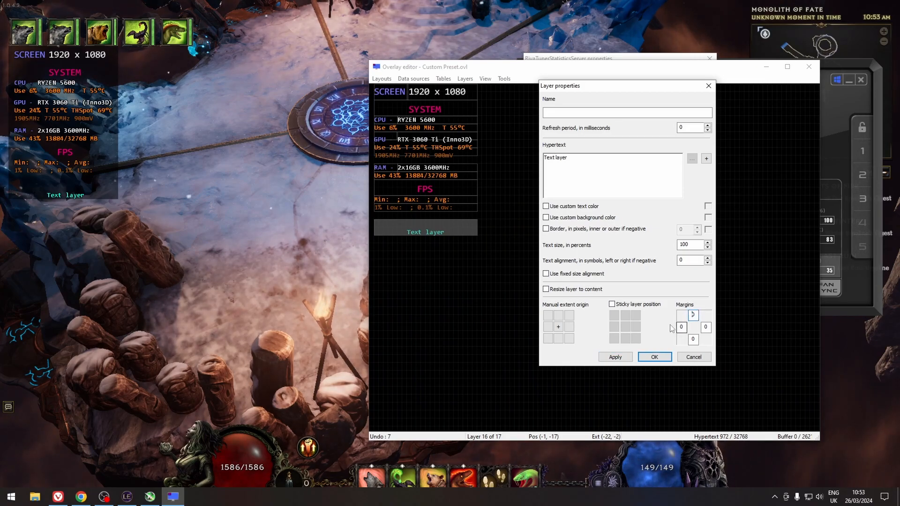
click(615, 357)
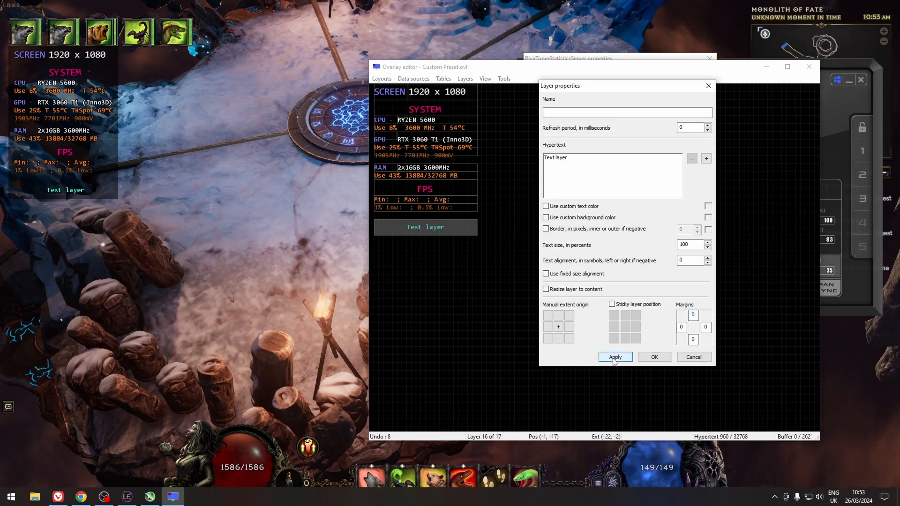
Enable a custom text colour for the layer and set it to light purple (R 128, G 128, B 255), then apply.
click(546, 207)
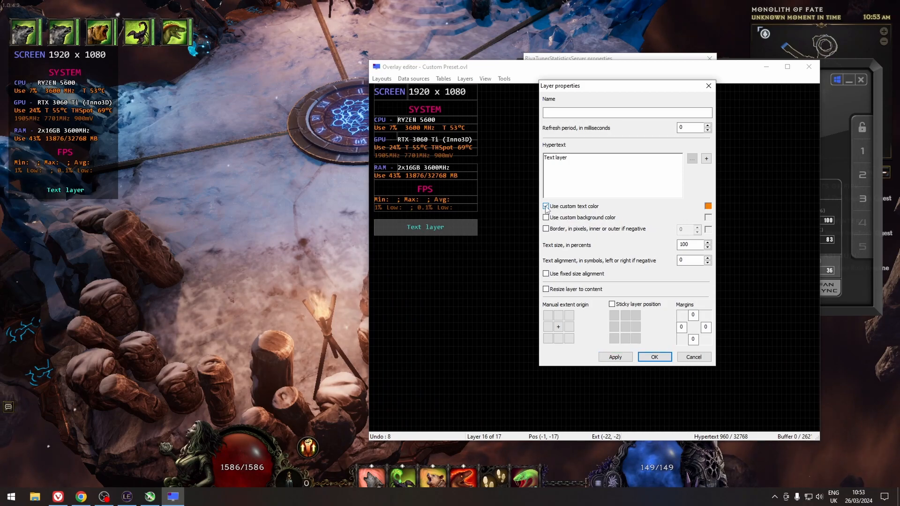
click(569, 207)
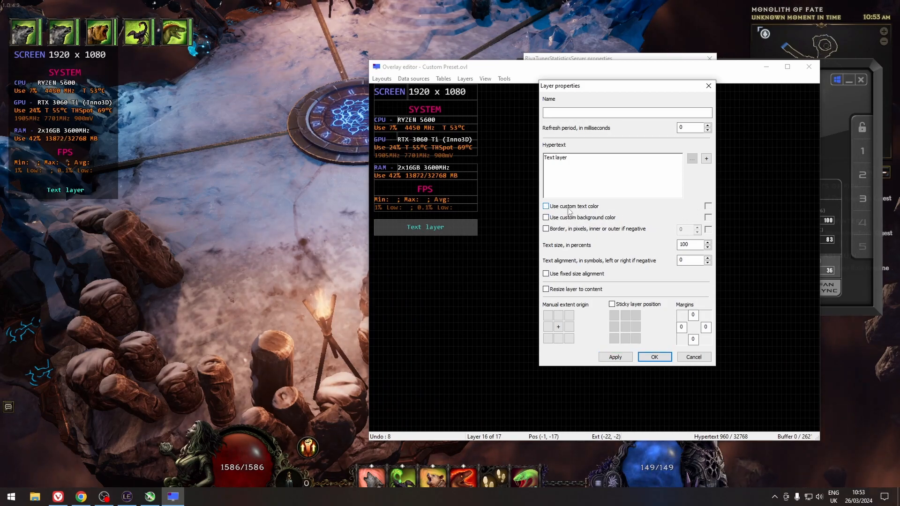
click(708, 206)
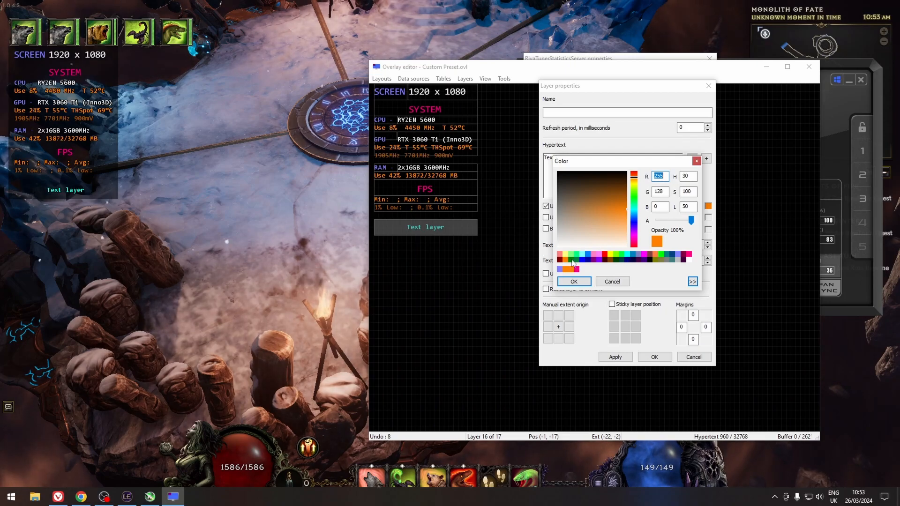
click(560, 270)
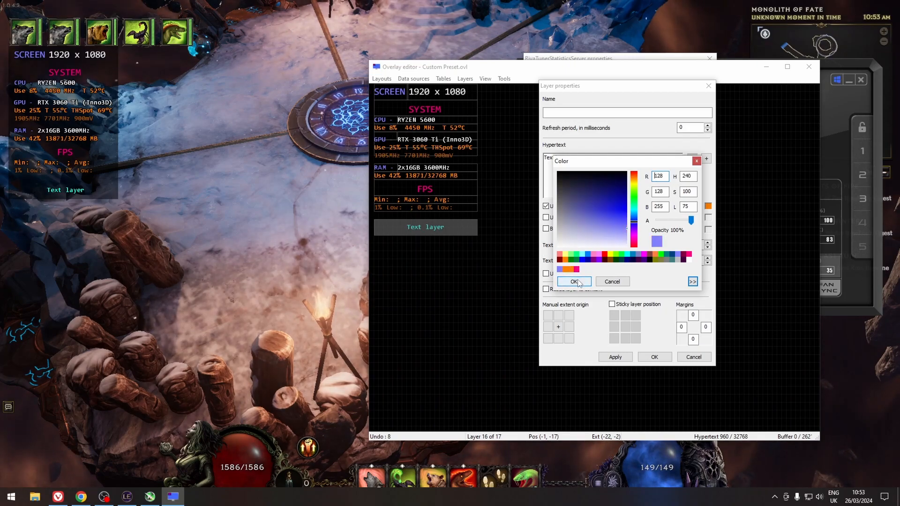
click(573, 281)
click(615, 357)
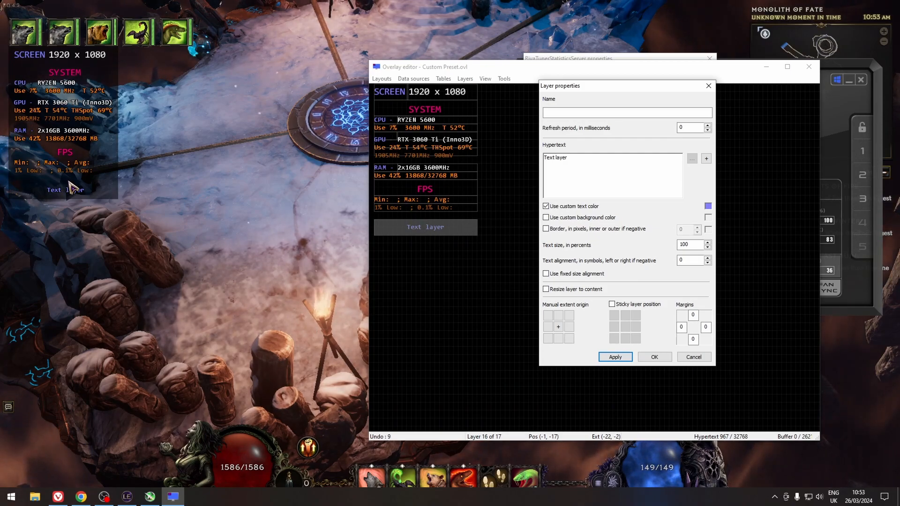
Replace the layer's hypertext with SOMETHING and confirm the layer properties.
click(603, 160)
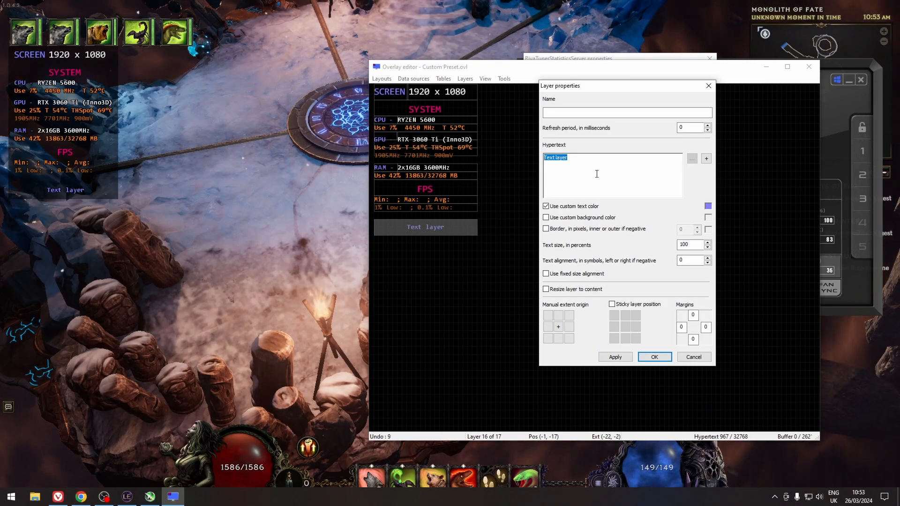
text(SOMETHING)
click(615, 357)
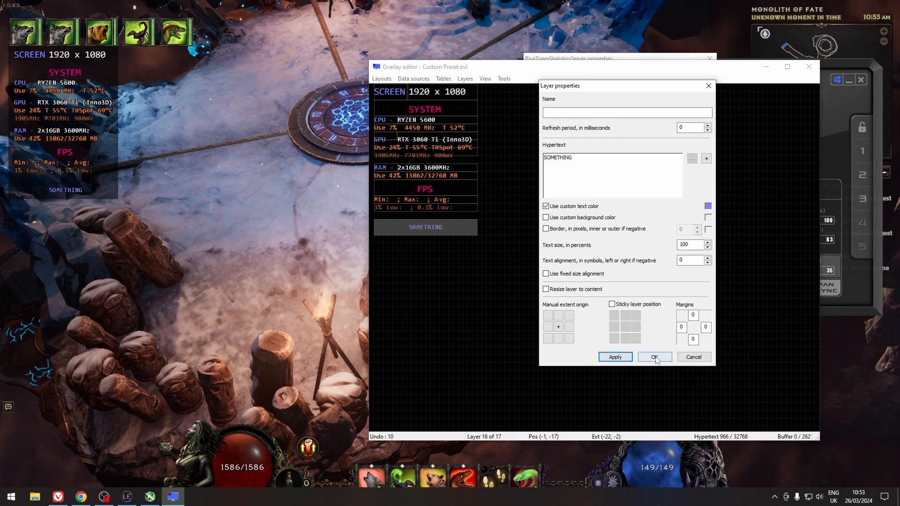
click(654, 357)
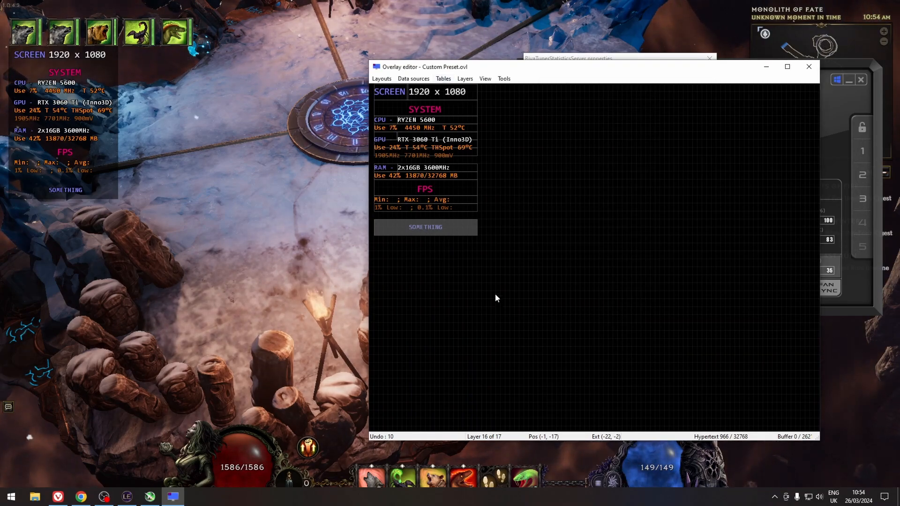
Duplicate the SOMETHING layer into two narrower cells placed side by side in a row beneath it.
click(466, 80)
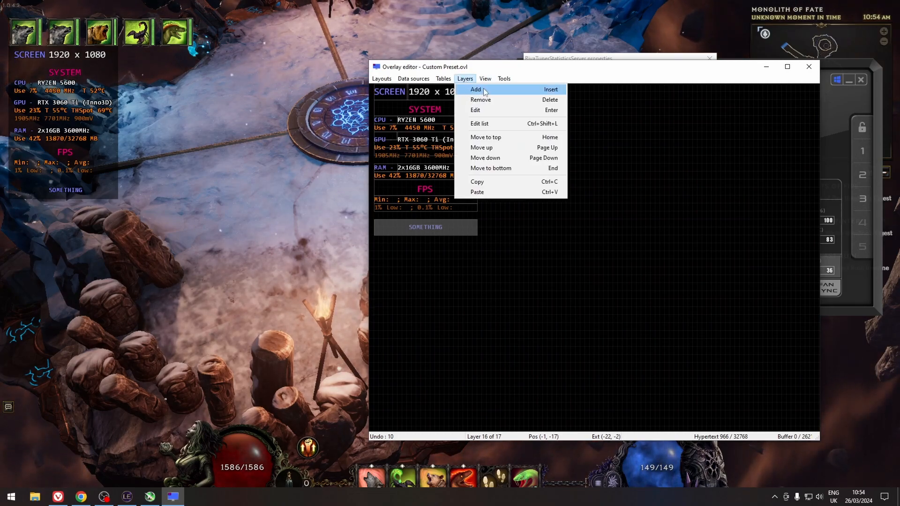
click(423, 245)
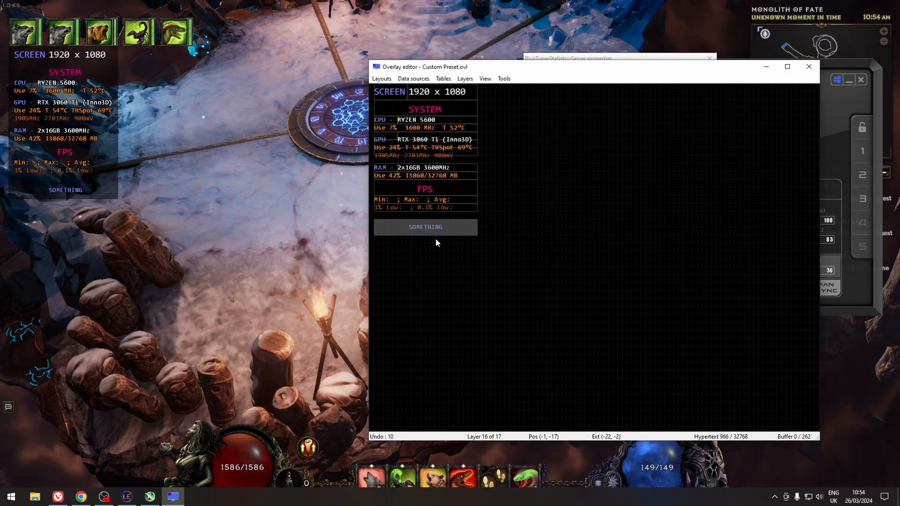
key(ctrl+d)
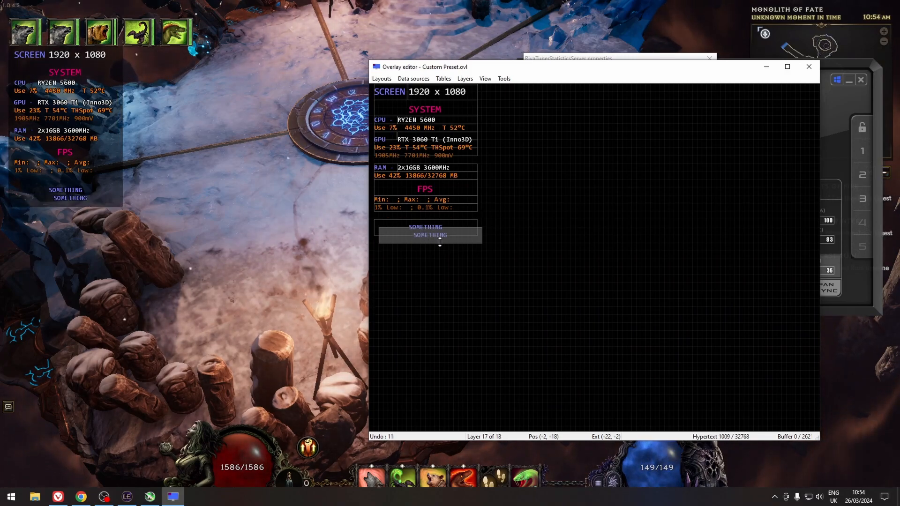
drag(442, 240, 408, 244)
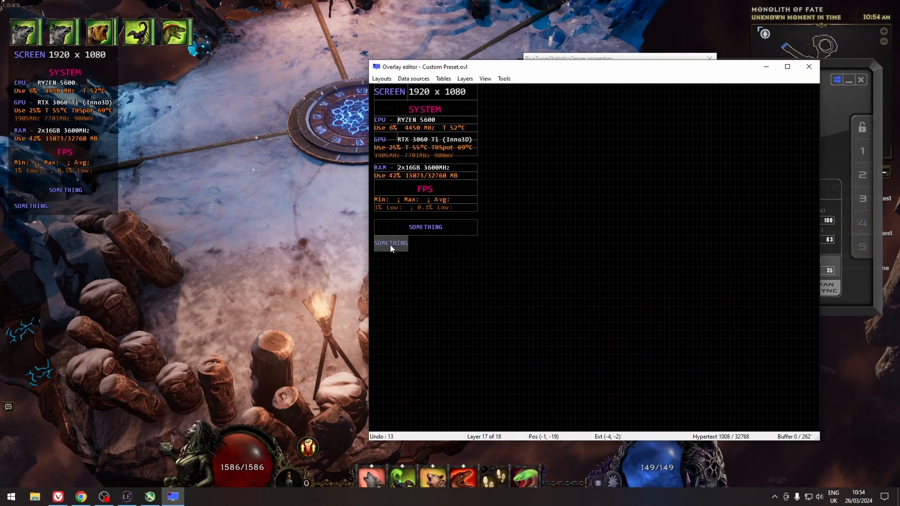
drag(392, 249, 477, 245)
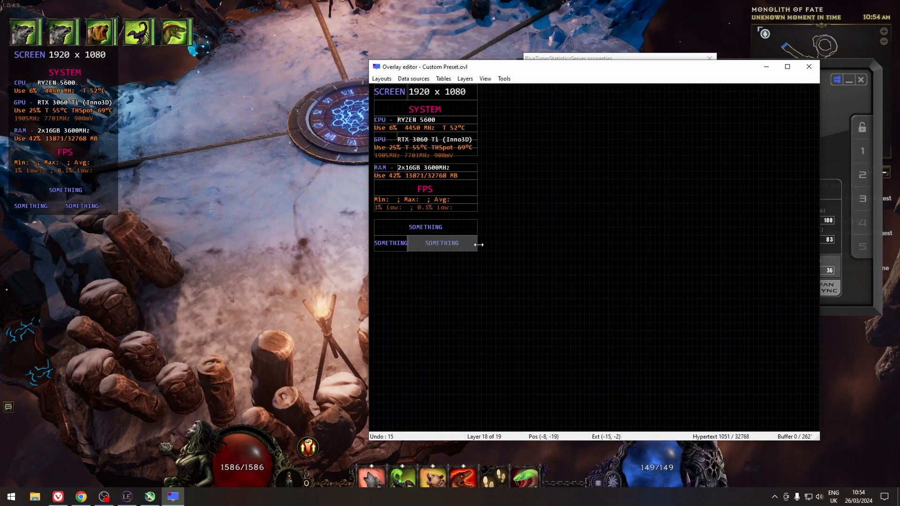
Change the left cell's hypertext to STATS and confirm.
click(388, 244)
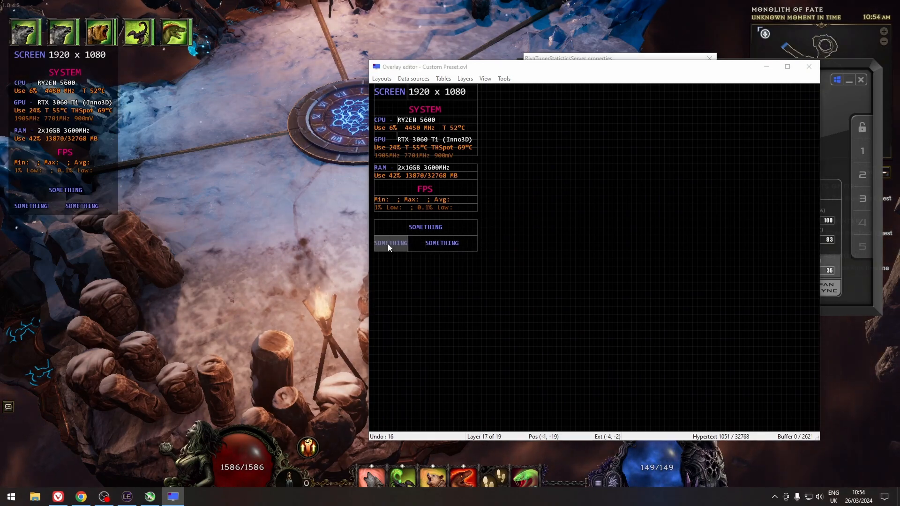
double_click(387, 243)
drag(441, 72, 611, 88)
drag(590, 159, 536, 157)
text(STATS)
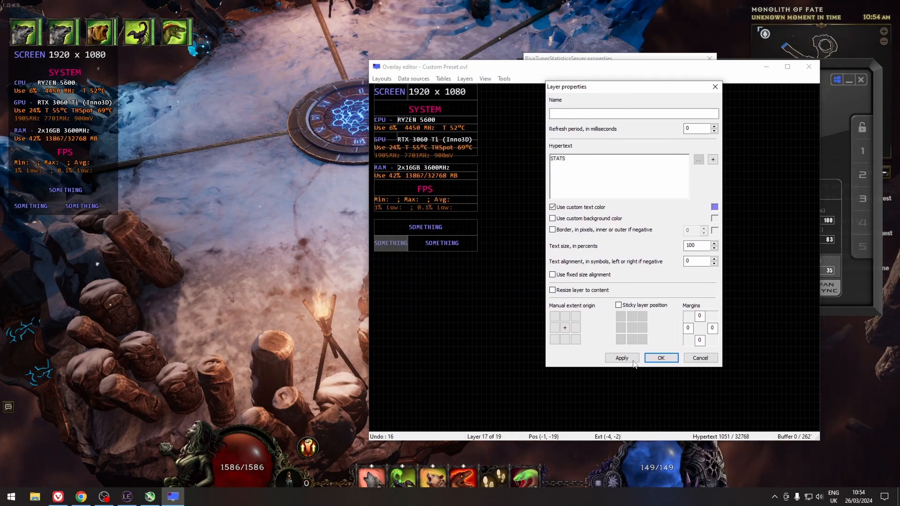
click(661, 358)
Clear the right cell's hypertext and embed a Framerate data source as a current value macro.
drag(394, 242, 408, 241)
click(443, 243)
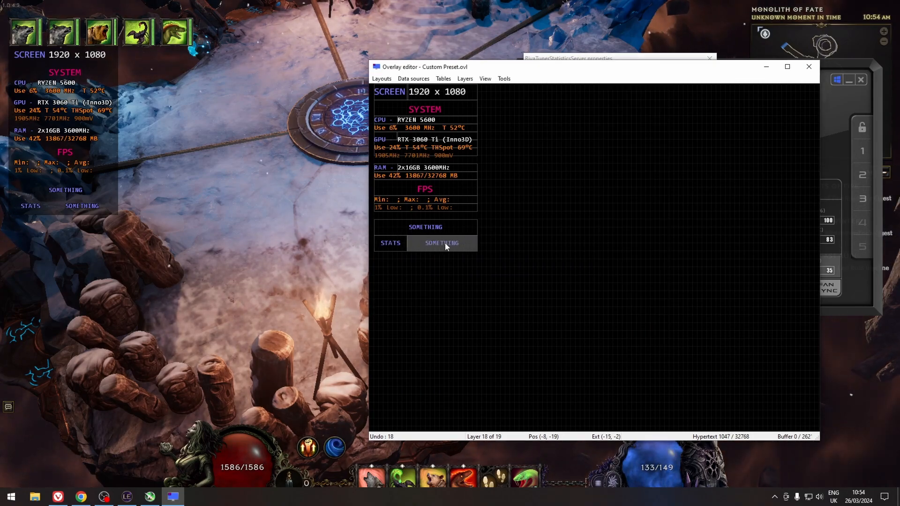
double_click(442, 243)
drag(454, 80, 598, 97)
double_click(557, 171)
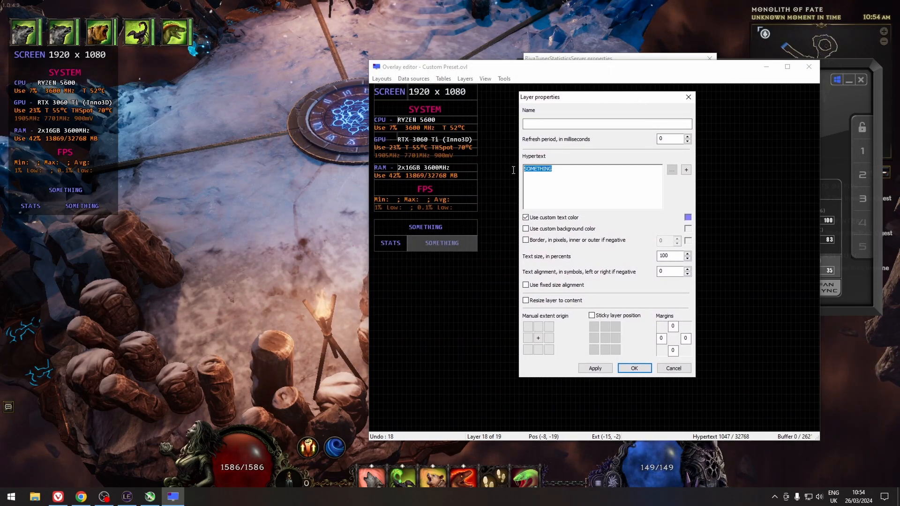
key(BackSpace)
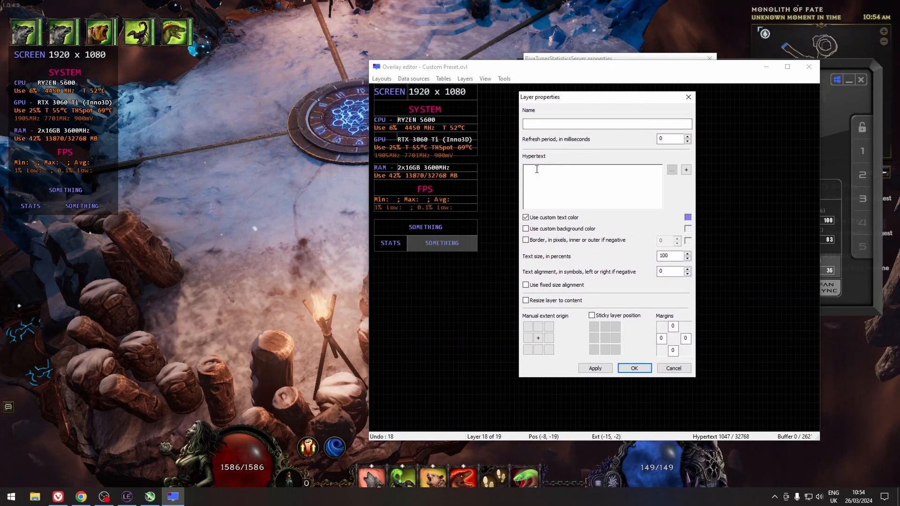
click(686, 169)
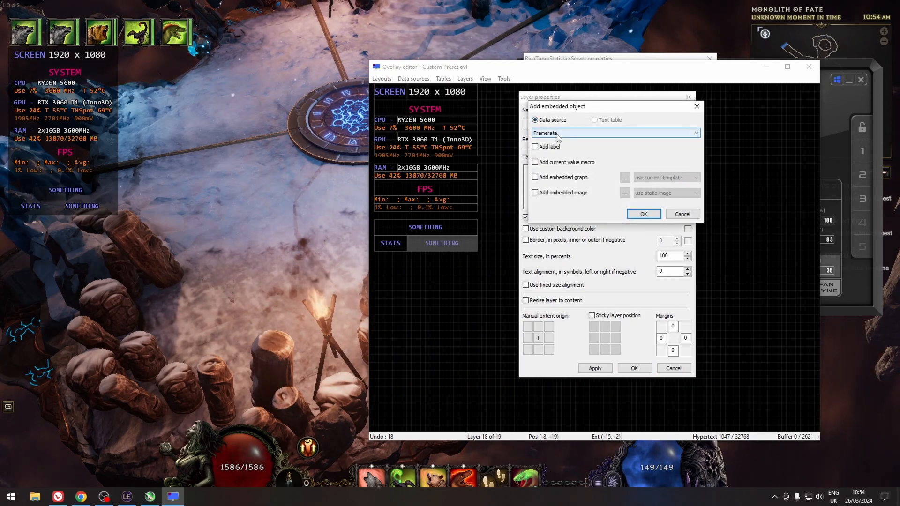
click(598, 133)
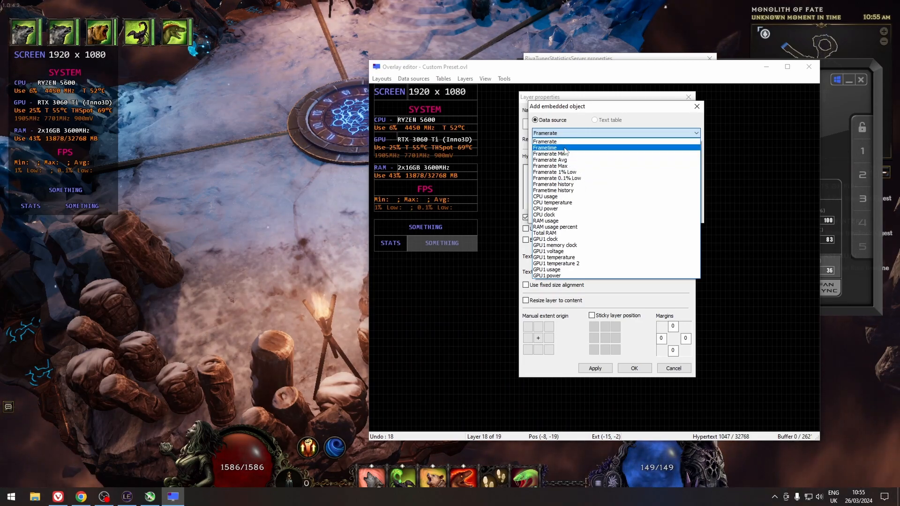
click(564, 143)
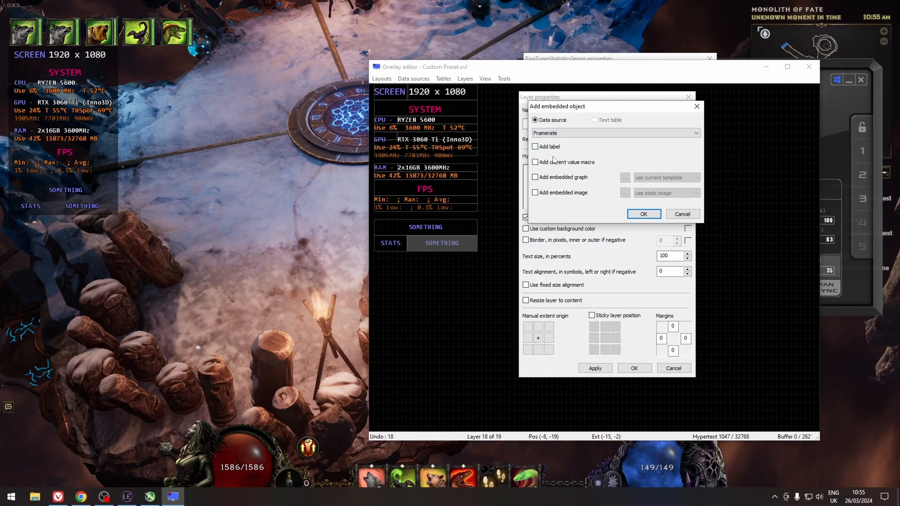
click(536, 163)
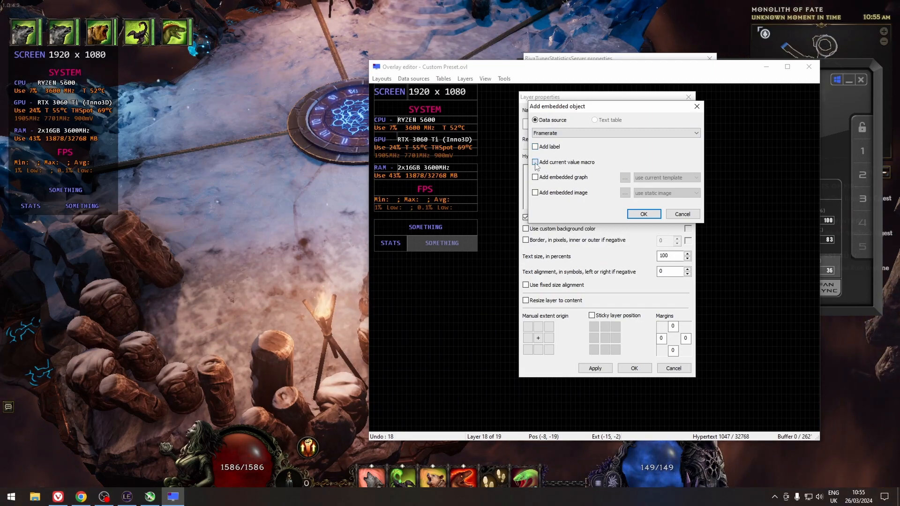
click(633, 215)
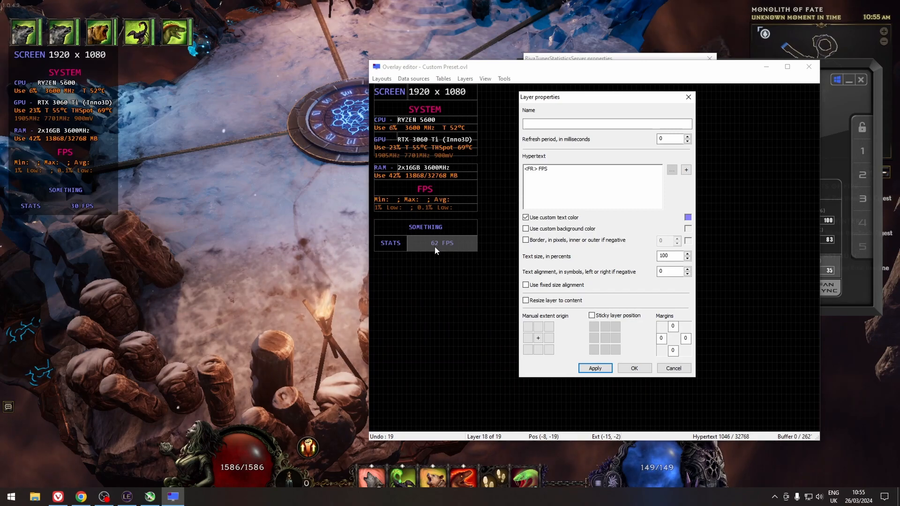
Append a Frametime current value macro after the framerate in the right cell's hypertext.
click(571, 169)
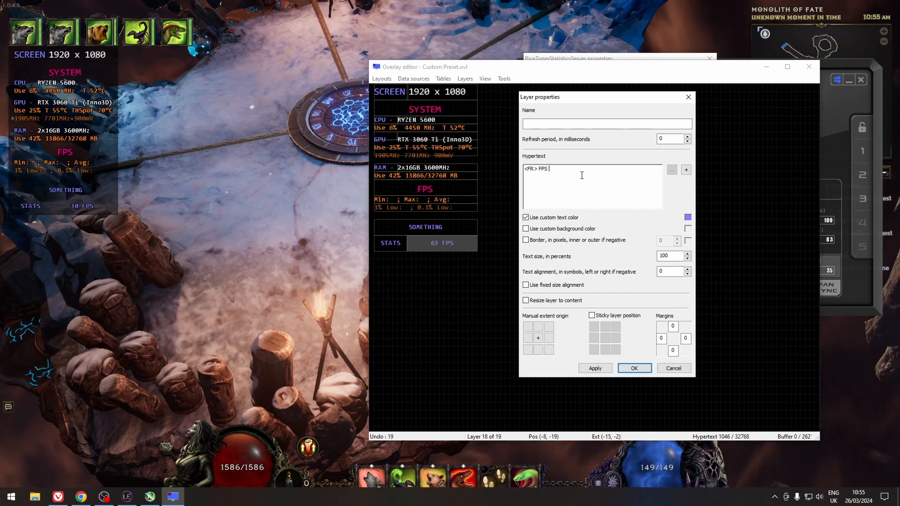
click(685, 170)
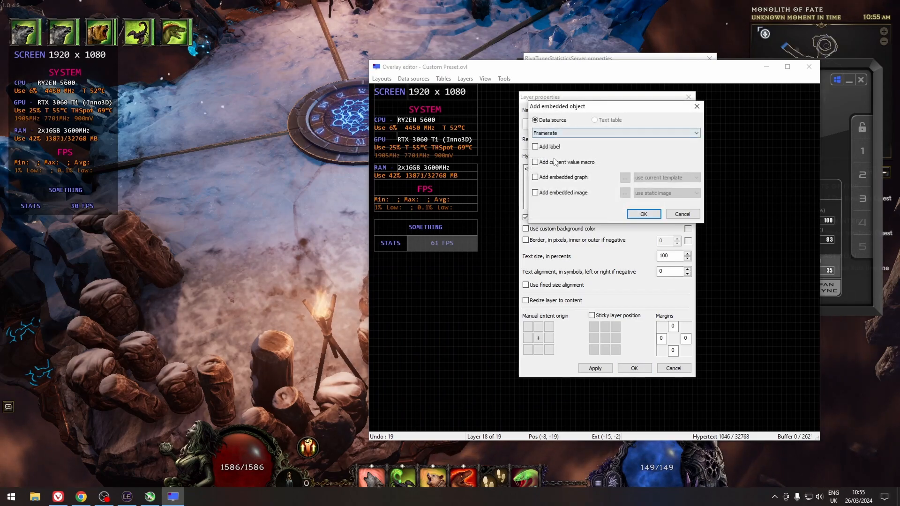
click(567, 134)
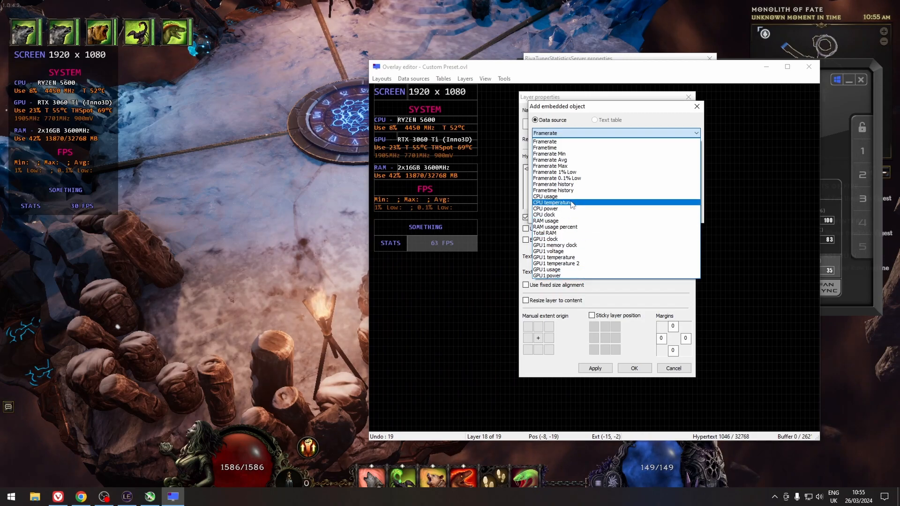
click(571, 149)
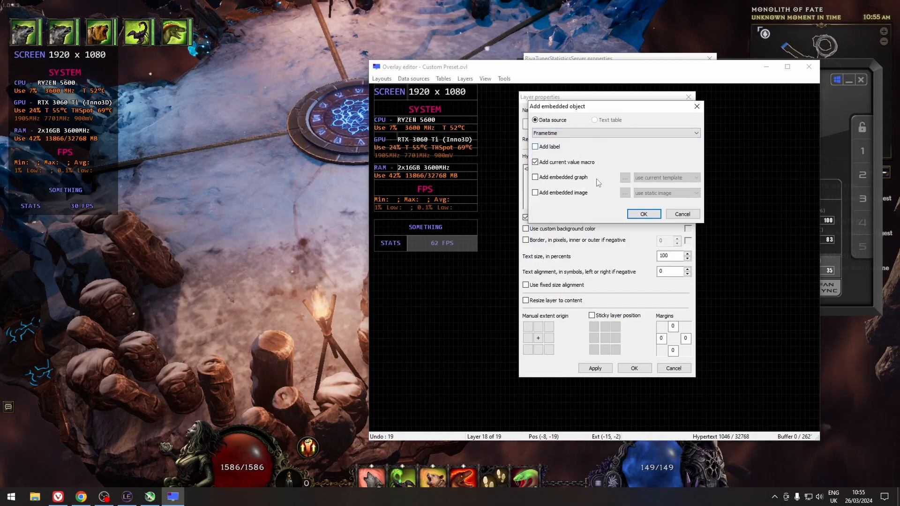
click(644, 214)
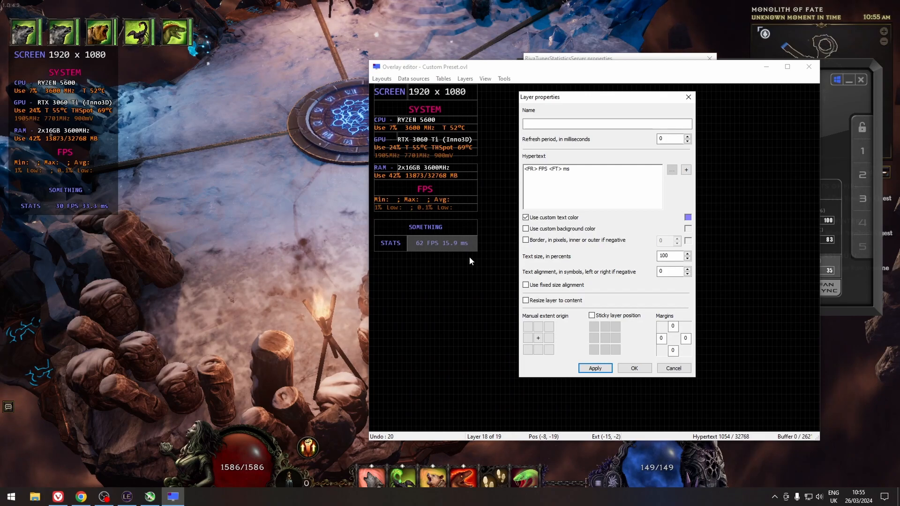
Confirm the right cell's properties, then duplicate the SOMETHING layer and place the copy beneath the STATS row.
click(647, 370)
click(437, 224)
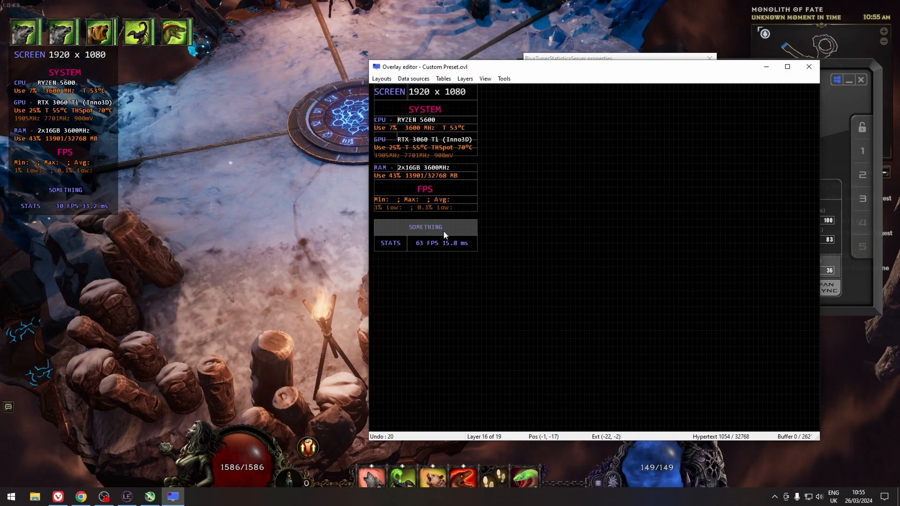
key(ctrl+c)
key(ctrl+v)
drag(466, 233, 463, 260)
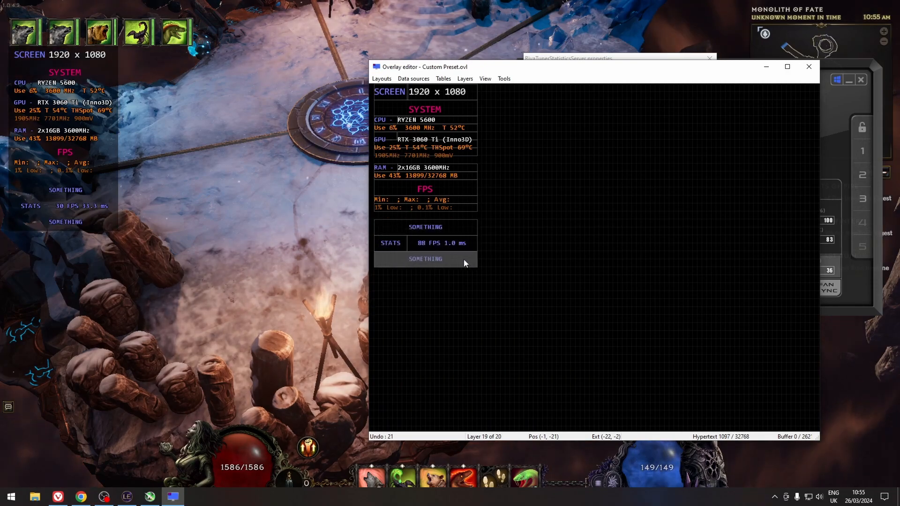
Replace the copied layer's hypertext with an embedded Frametime graph using the current template.
double_click(455, 264)
drag(420, 149, 388, 149)
key(BackSpace)
click(543, 148)
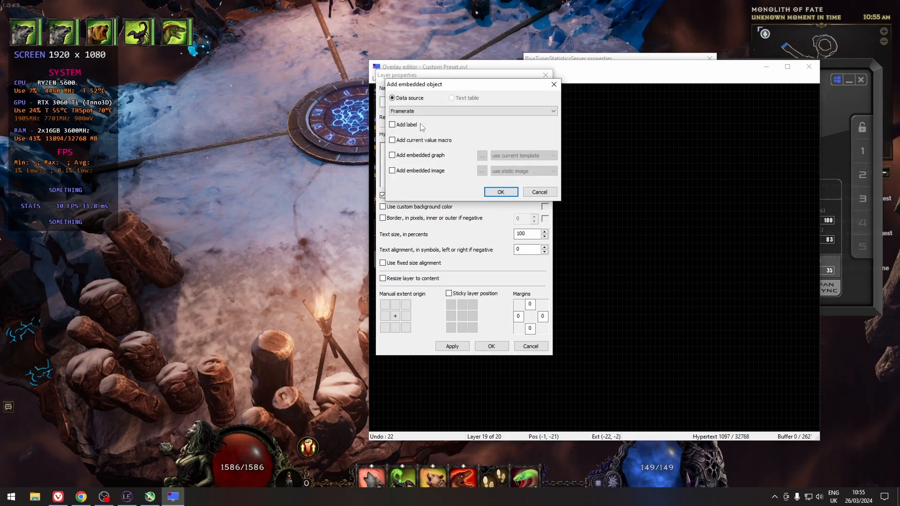
click(413, 112)
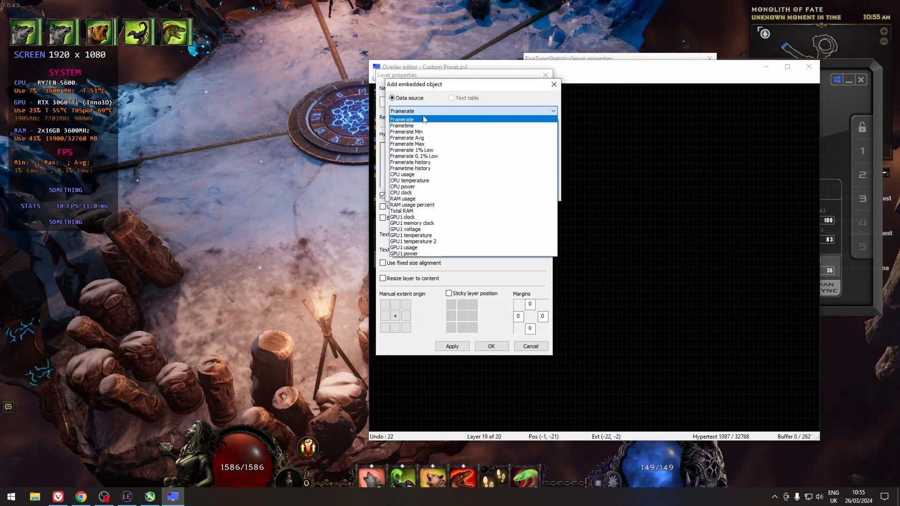
click(417, 128)
click(434, 156)
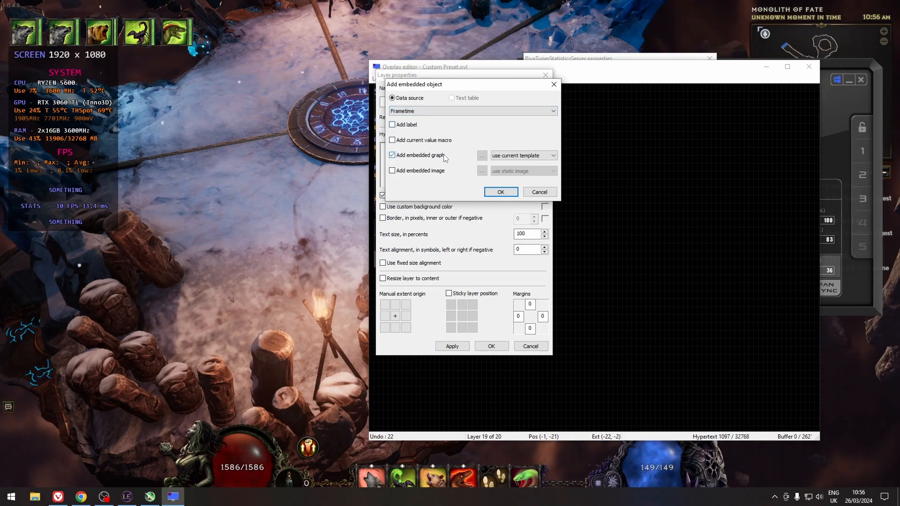
click(500, 192)
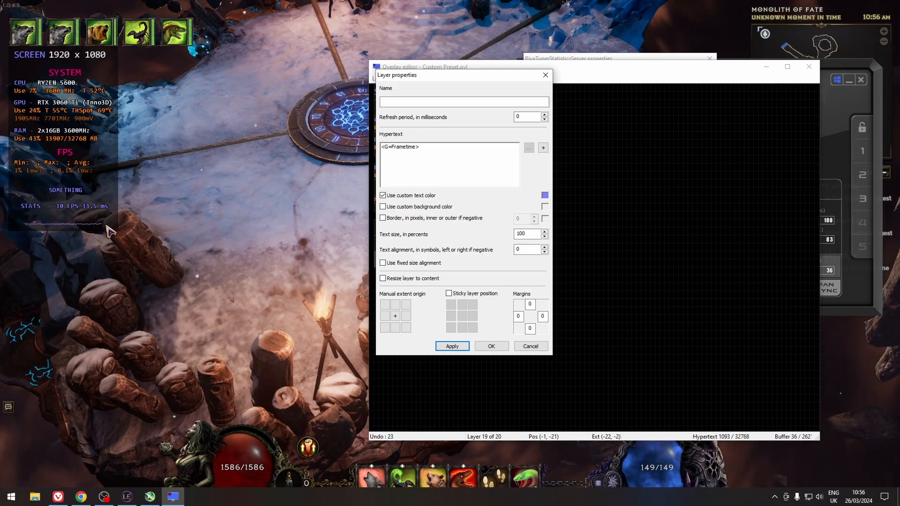
key(Escape)
Delete the SOMETHING layer and move the STATS row and frametime graph up into its place.
click(442, 227)
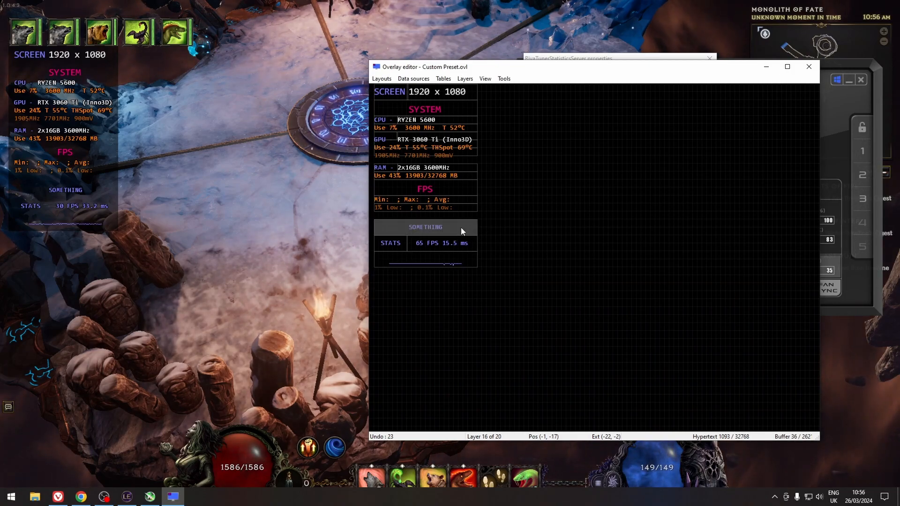
key(Delete)
drag(489, 264, 377, 235)
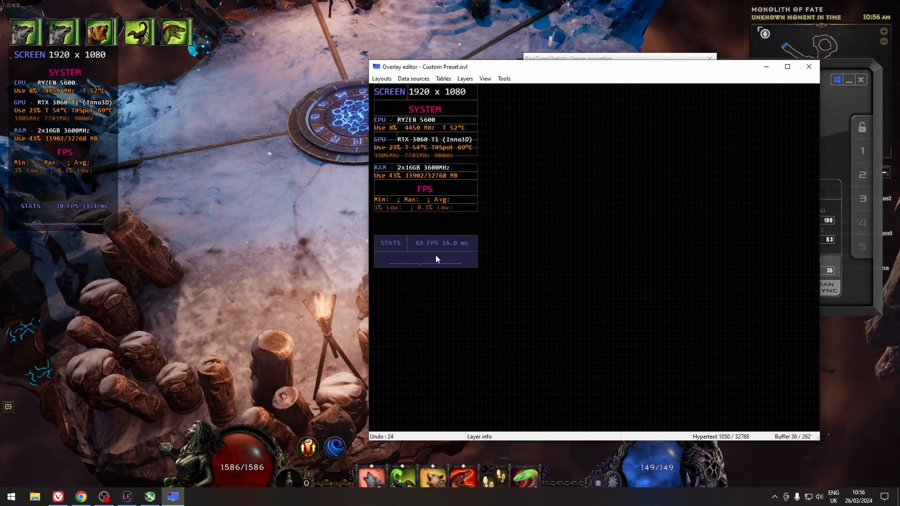
drag(435, 256, 436, 240)
click(484, 259)
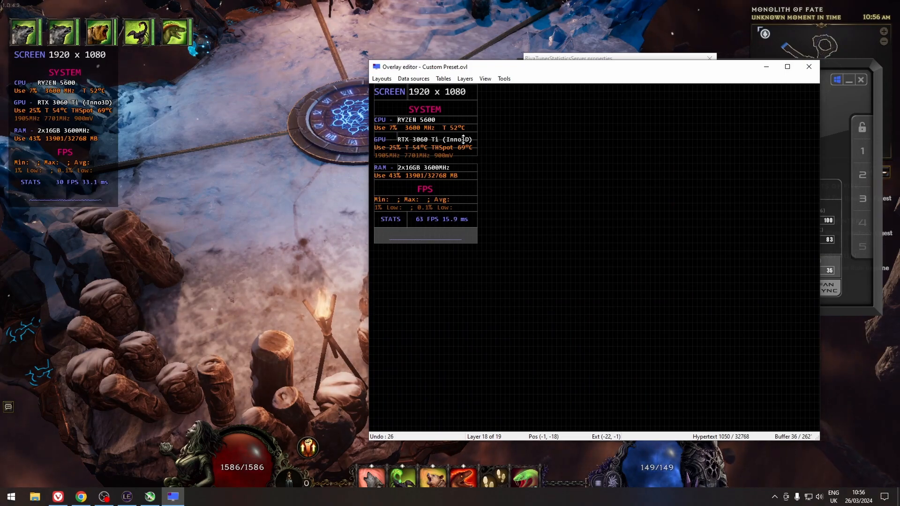
Save the layout over the existing Custom Preset.ovl file in the Overlays folder.
click(381, 79)
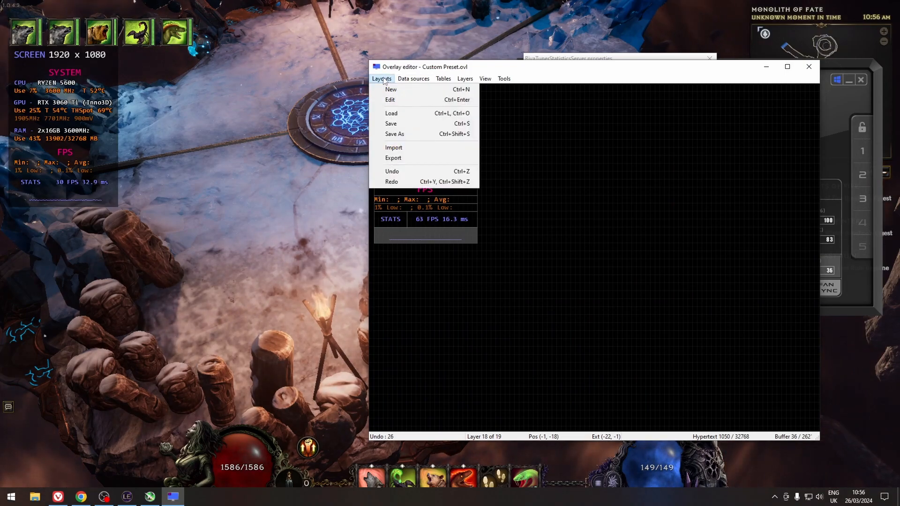
click(394, 134)
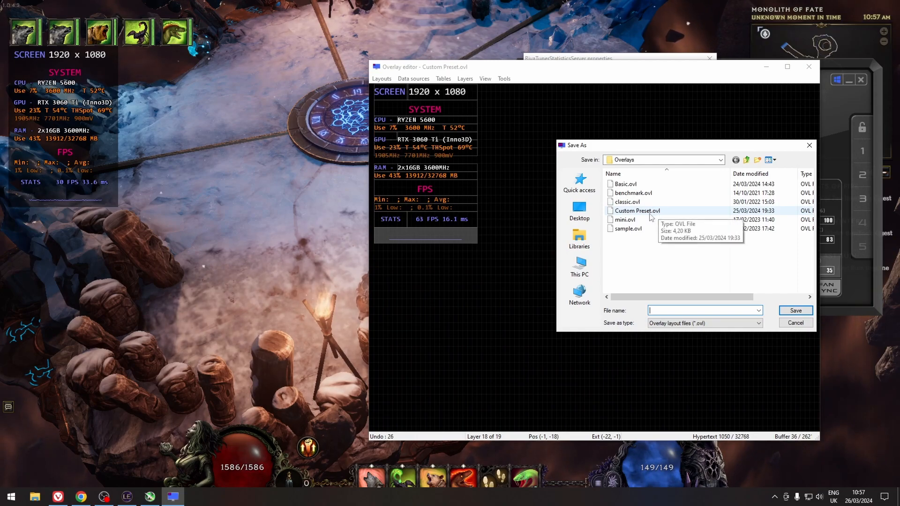
click(628, 228)
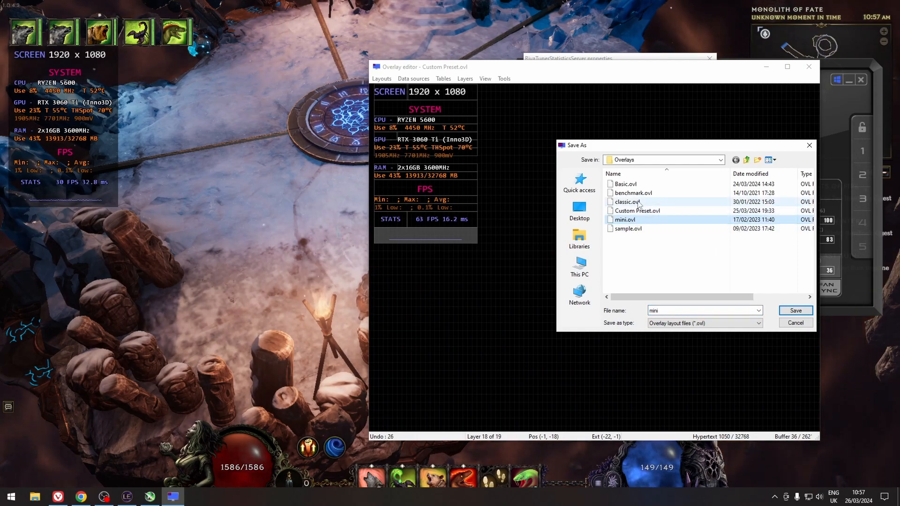
click(637, 202)
click(646, 194)
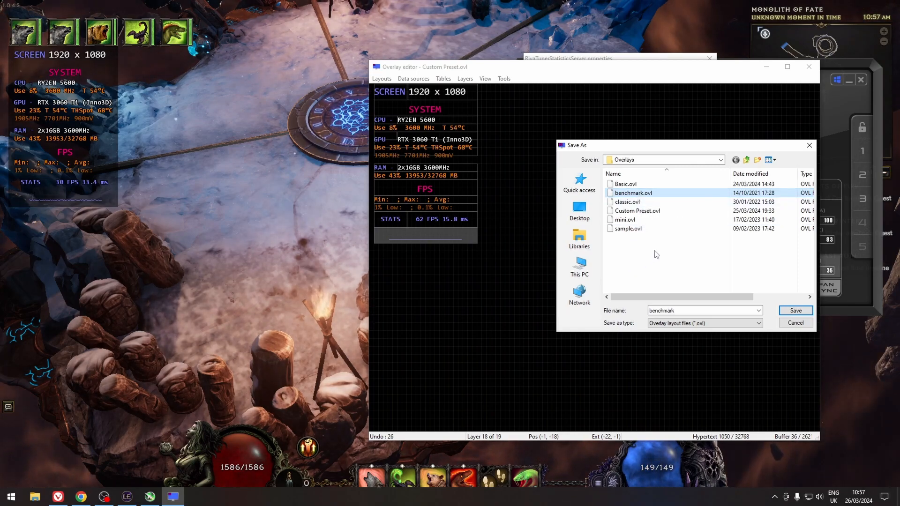
click(653, 210)
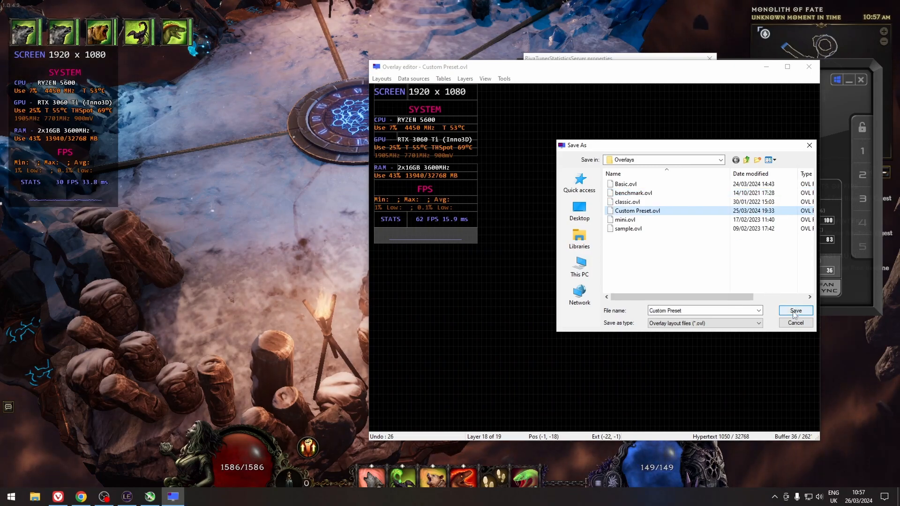
click(795, 312)
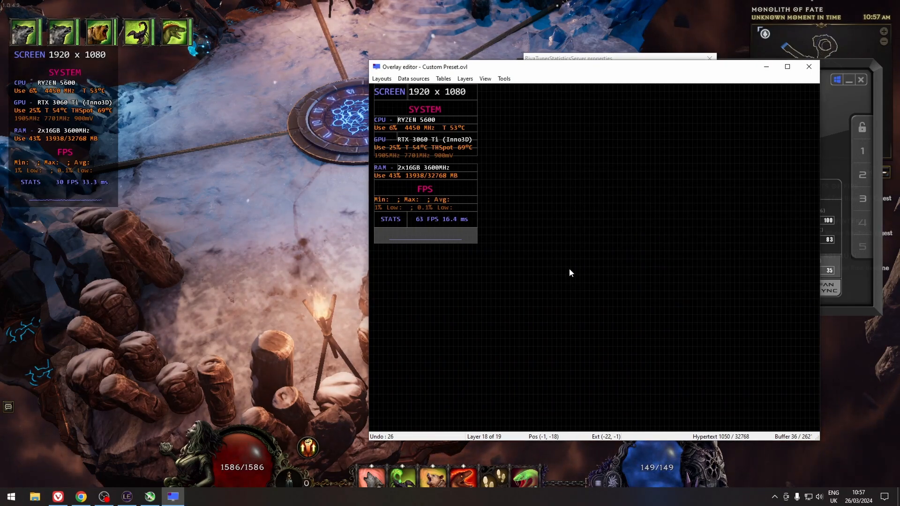
click(309, 208)
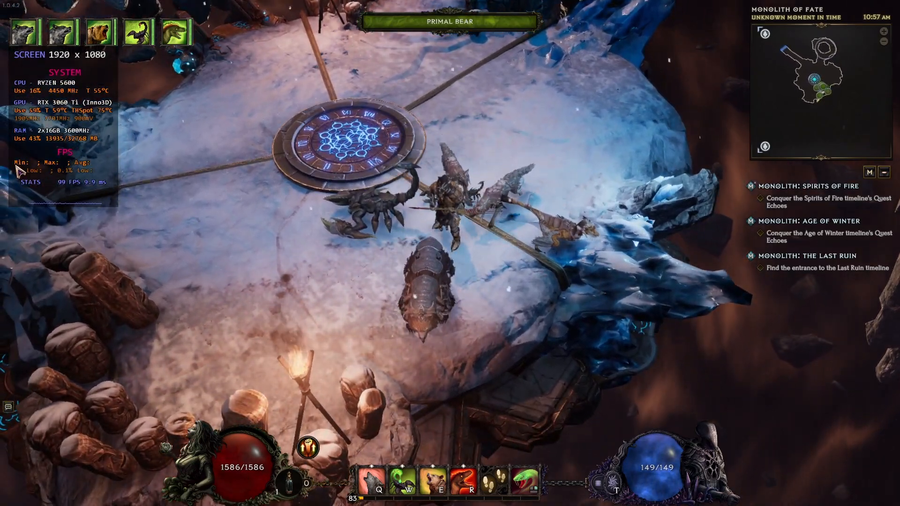
click(297, 265)
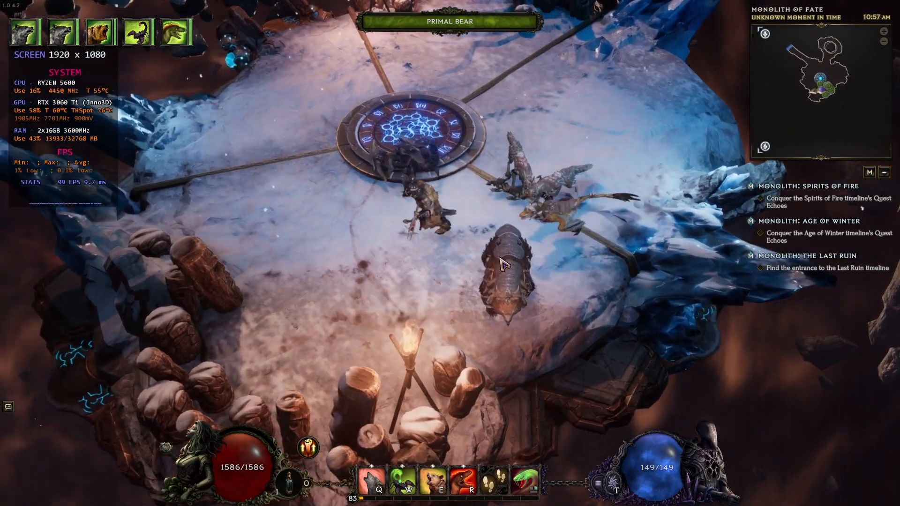
click(544, 253)
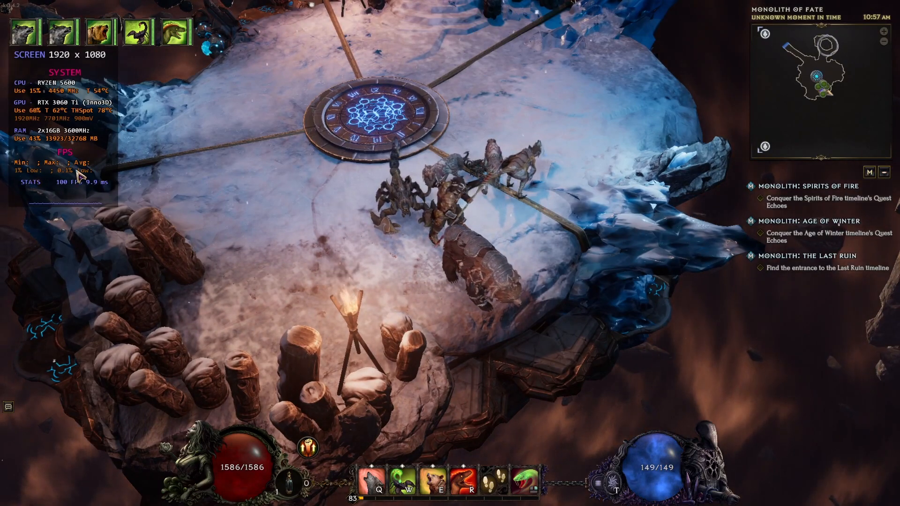
Open the 1% Low layer's custom text colour and lower its opacity to about 55%.
key(alt+Tab)
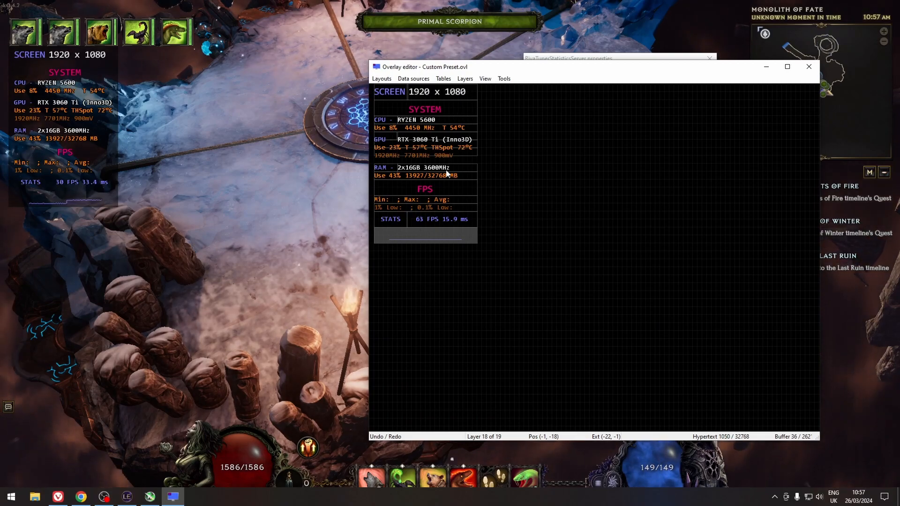
click(444, 209)
double_click(444, 209)
drag(473, 76, 653, 76)
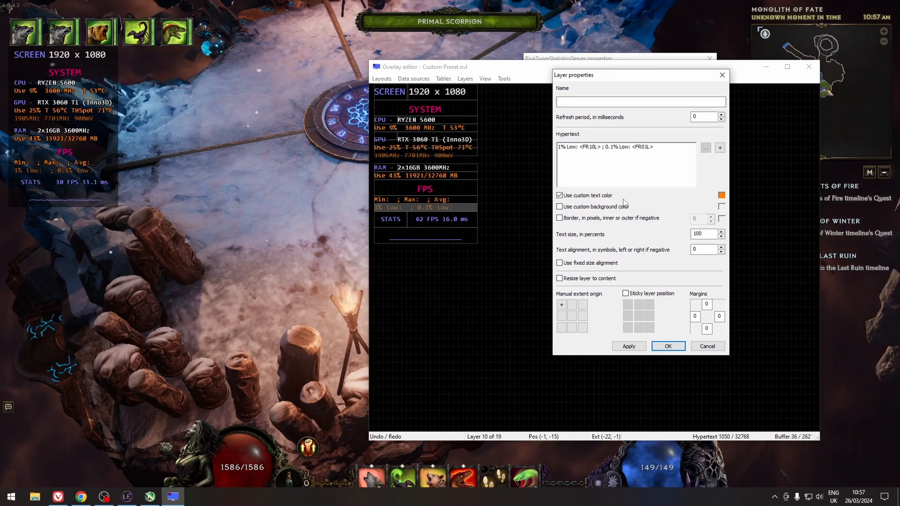
click(721, 195)
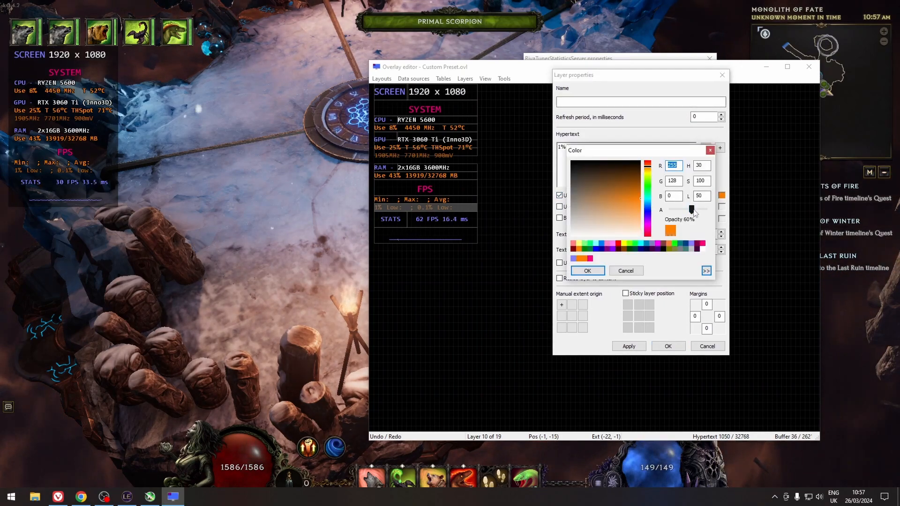
mouse_move(692, 213)
mouse_down()
mouse_move(710, 212)
mouse_move(693, 216)
mouse_up()
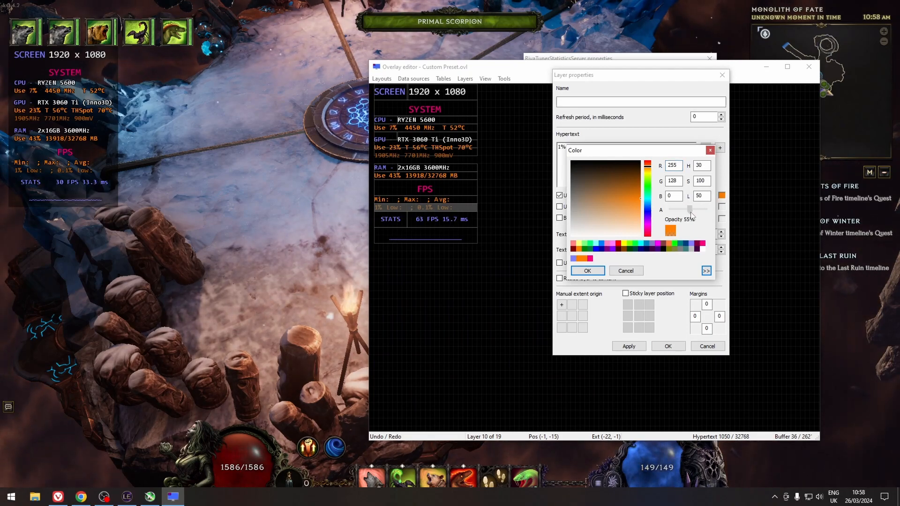
Switch to the game and start a benchmark recording with the Begin recording hotkey INSERT.
key(alt+Tab)
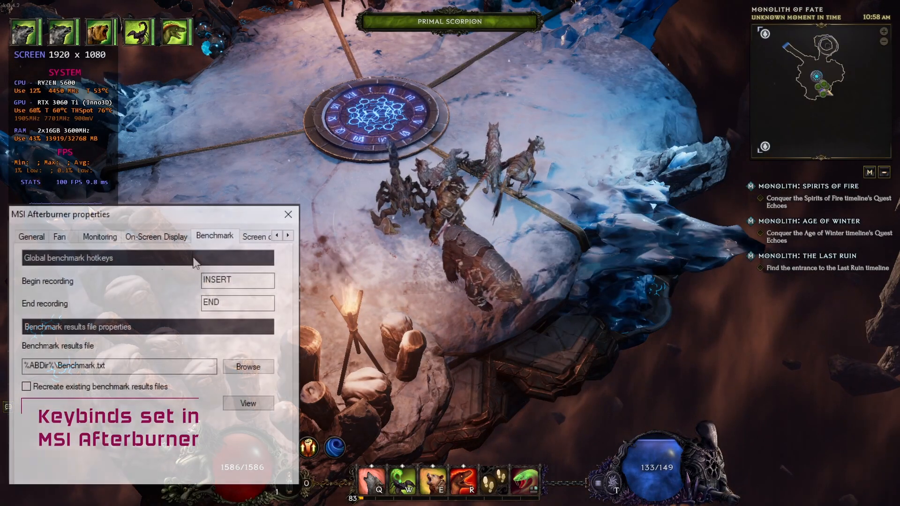
click(536, 133)
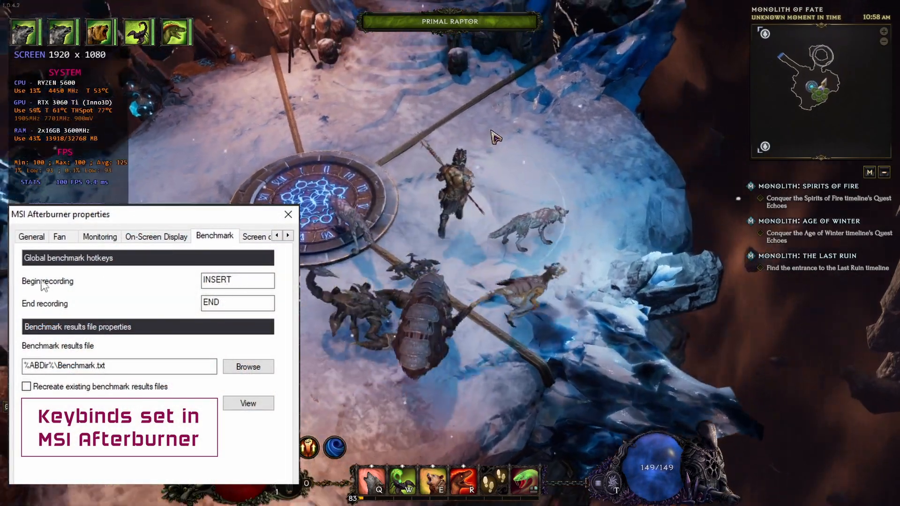
key(Insert)
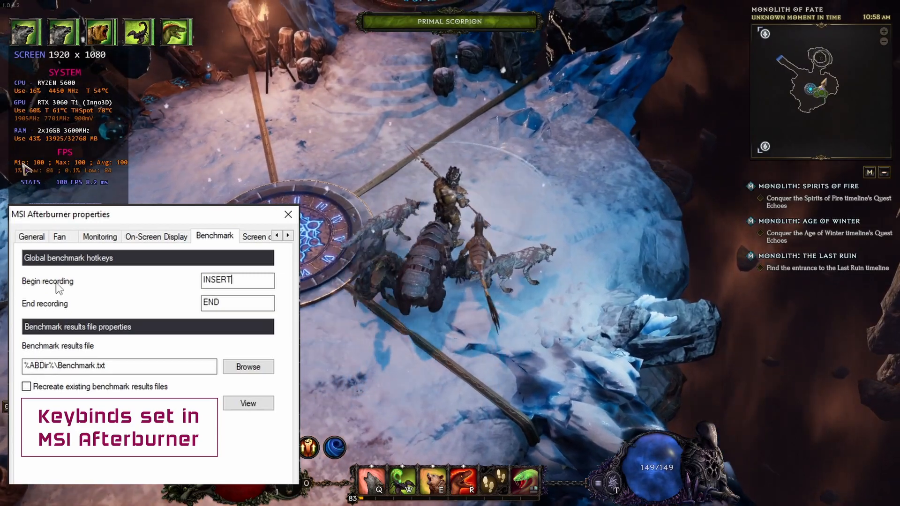
right_click(225, 307)
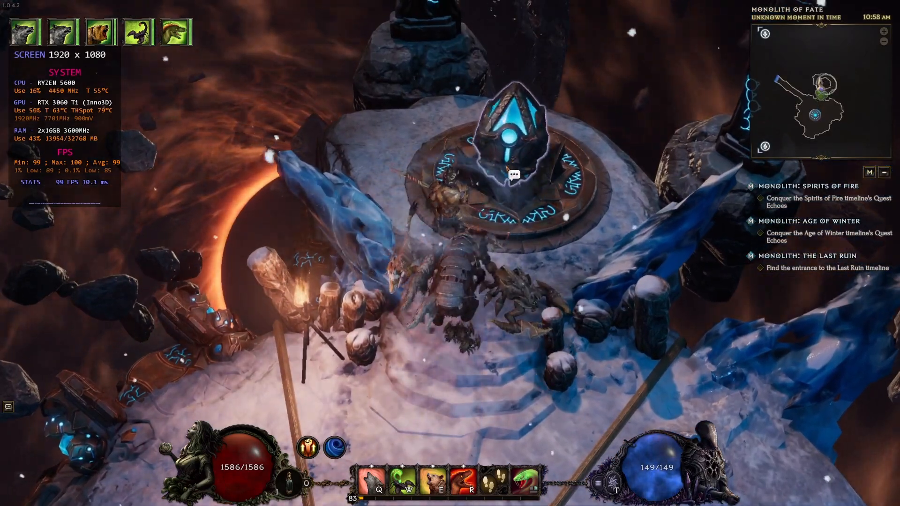
click(506, 167)
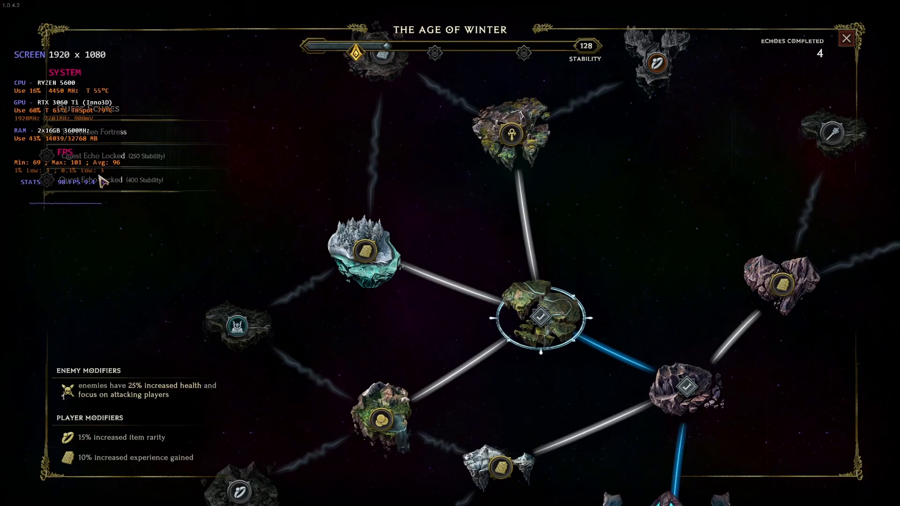
drag(736, 182, 601, 243)
click(224, 319)
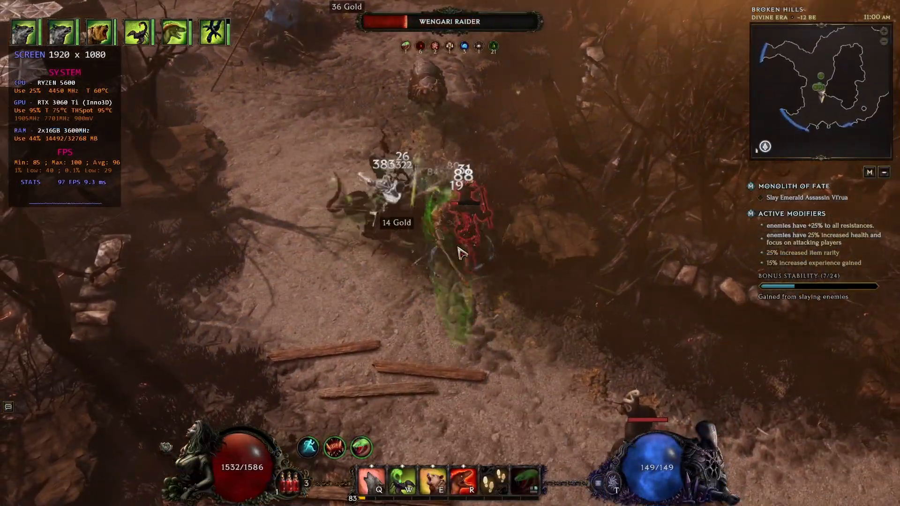
click(547, 327)
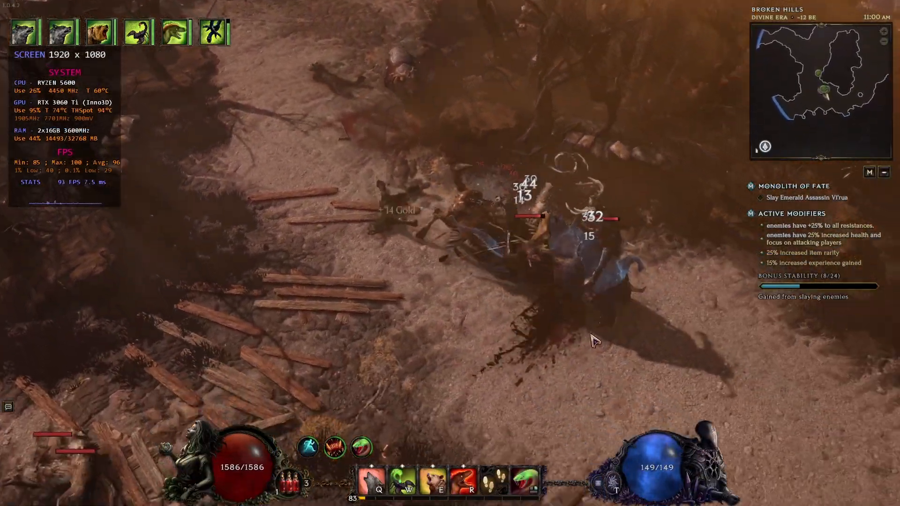
right_click(532, 222)
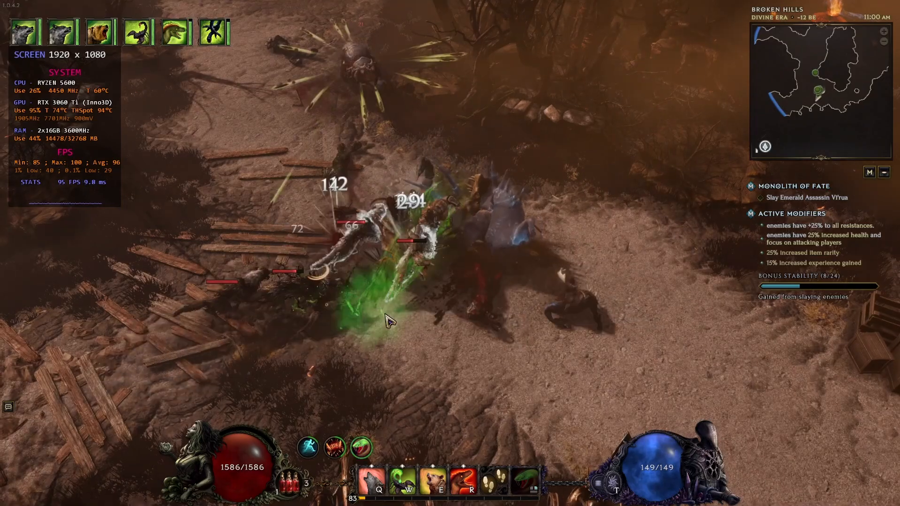
click(370, 296)
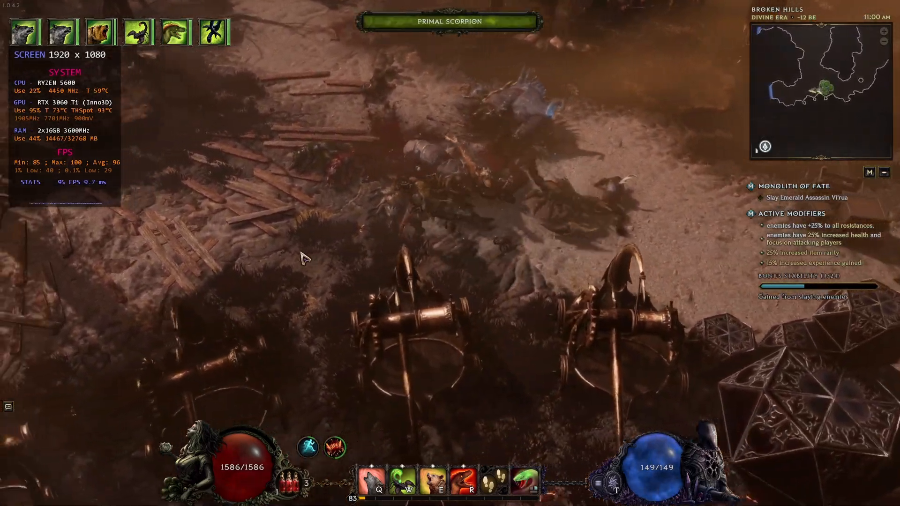
click(296, 260)
click(264, 312)
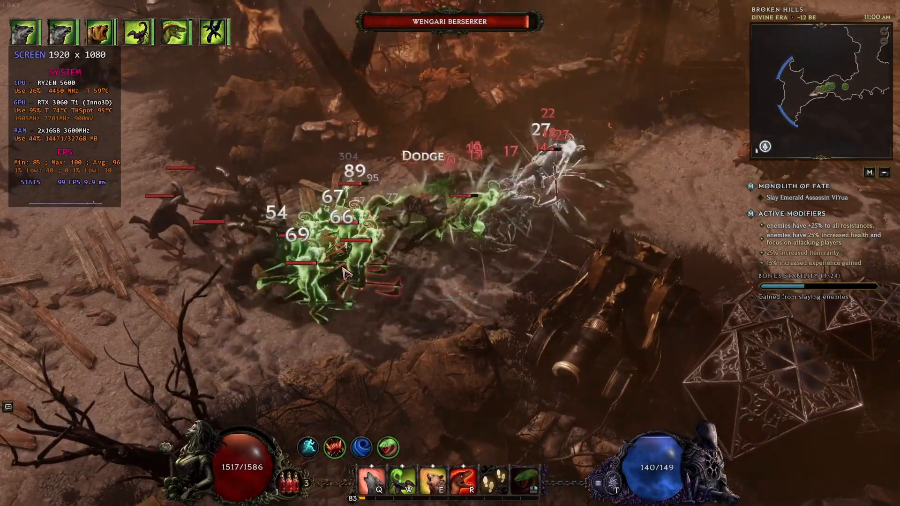
right_click(340, 290)
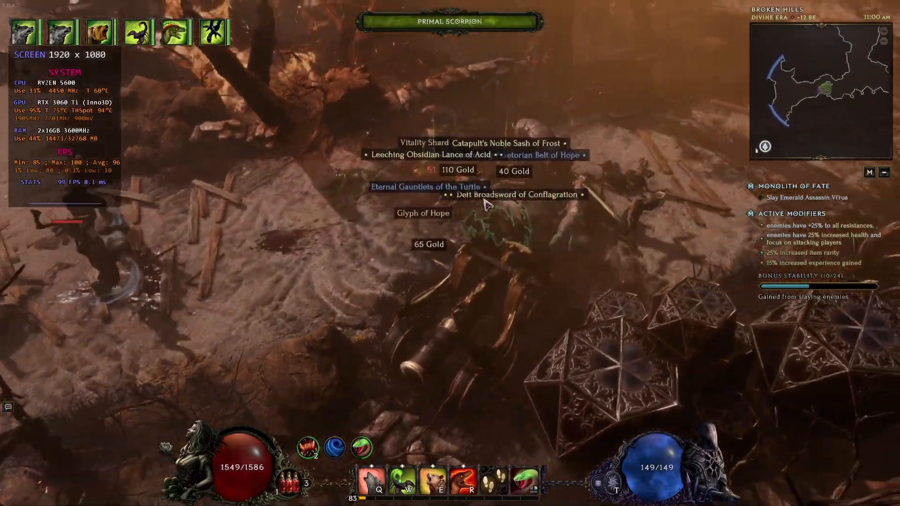
click(408, 206)
click(349, 286)
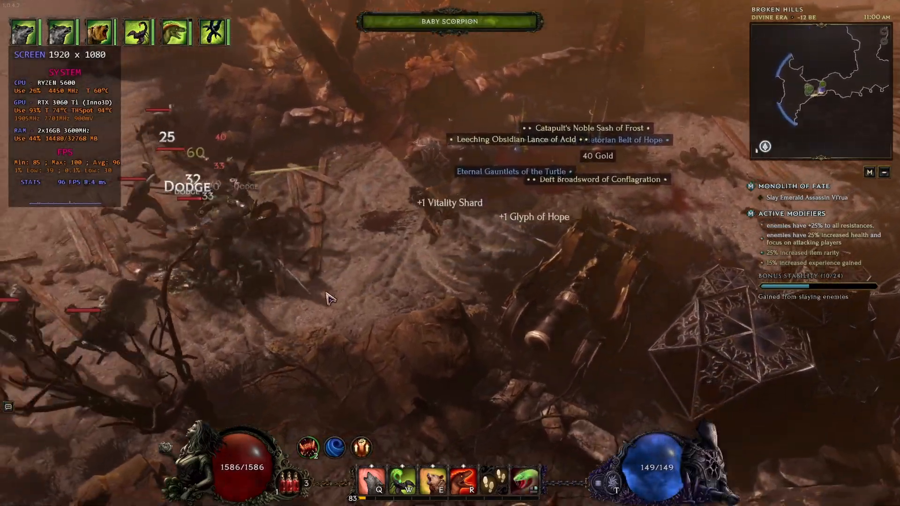
click(311, 301)
key(w)
right_click(379, 209)
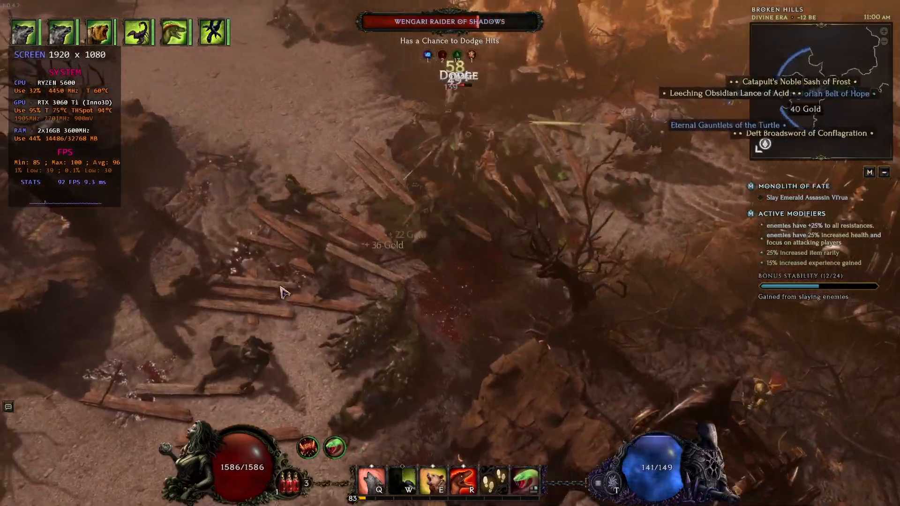
click(283, 293)
click(377, 361)
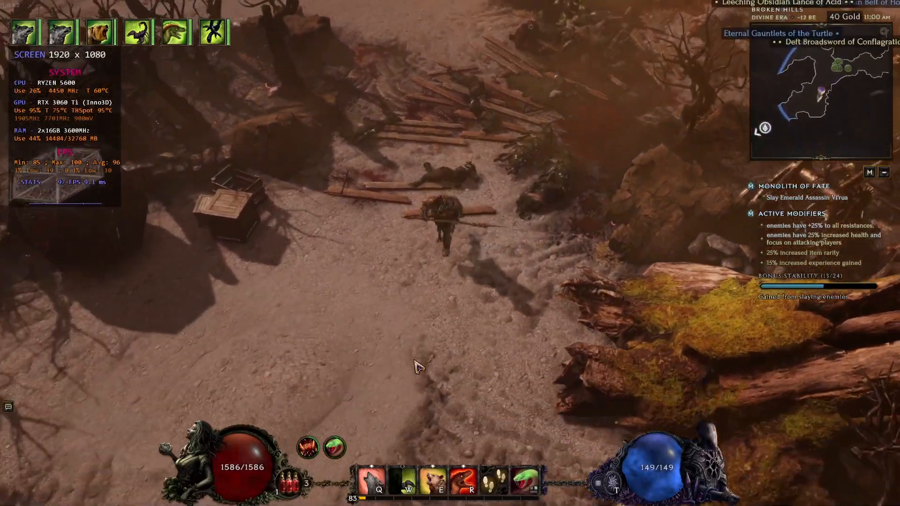
click(418, 367)
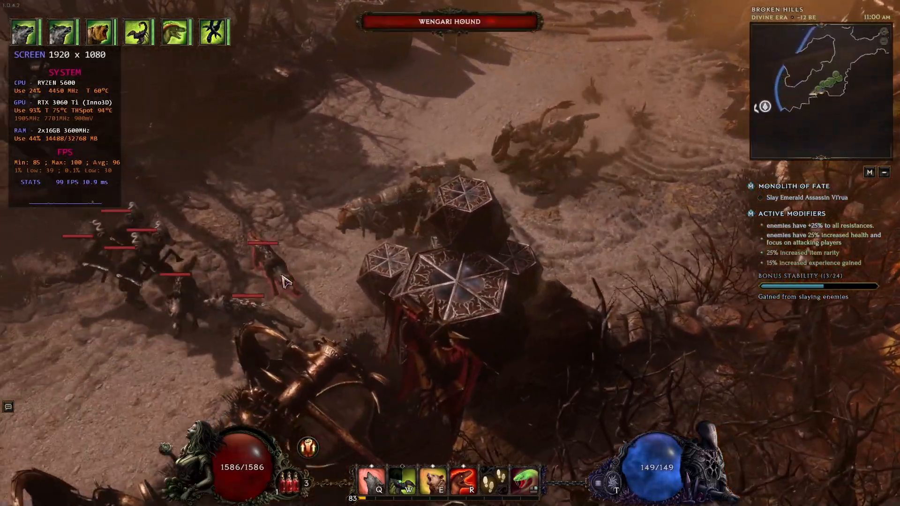
click(285, 281)
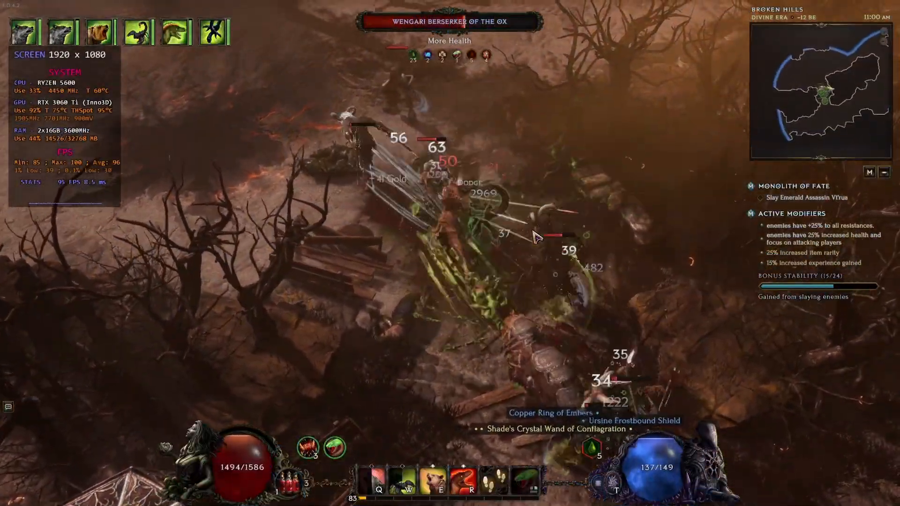
click(555, 326)
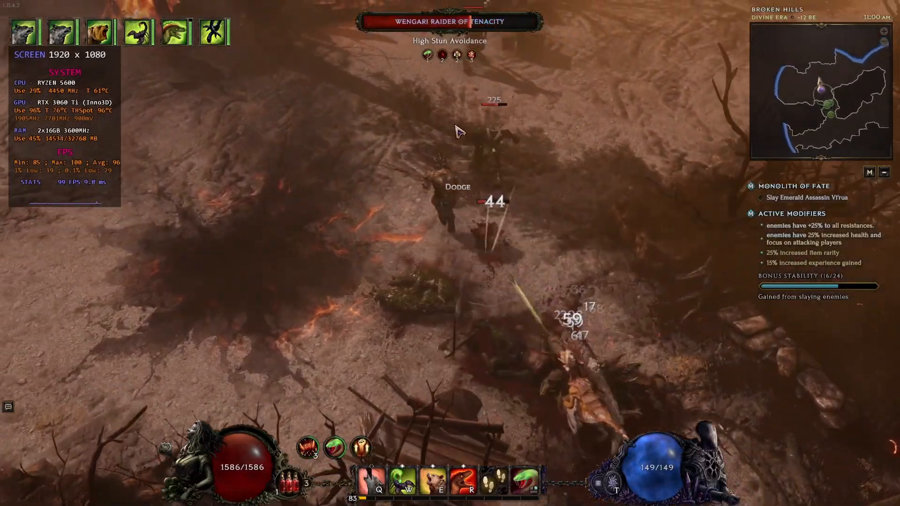
right_click(510, 200)
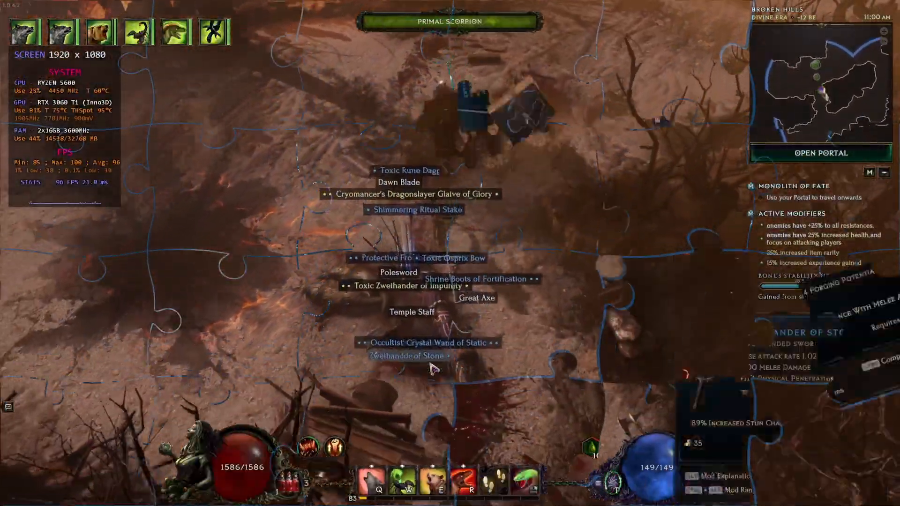
click(480, 375)
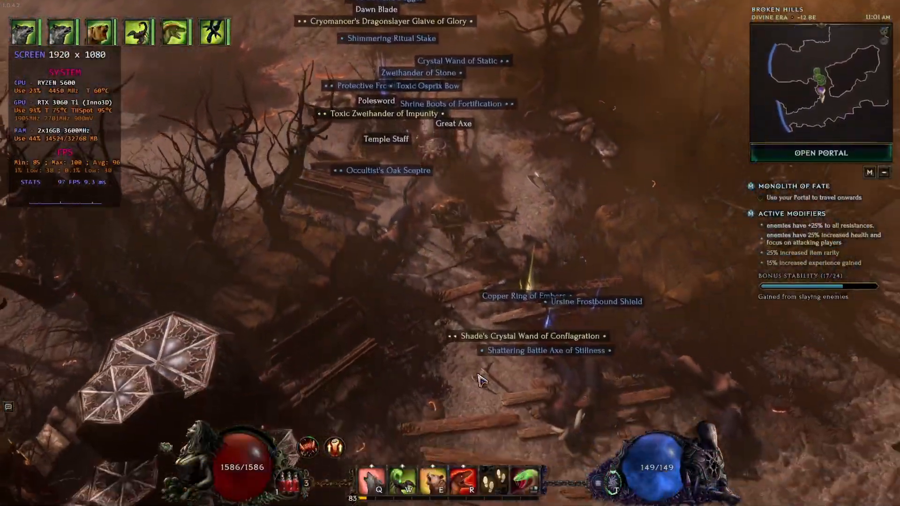
mouse_move(480, 380)
mouse_down()
mouse_move(325, 357)
mouse_move(264, 326)
mouse_move(254, 282)
mouse_move(333, 187)
mouse_up()
right_click(367, 181)
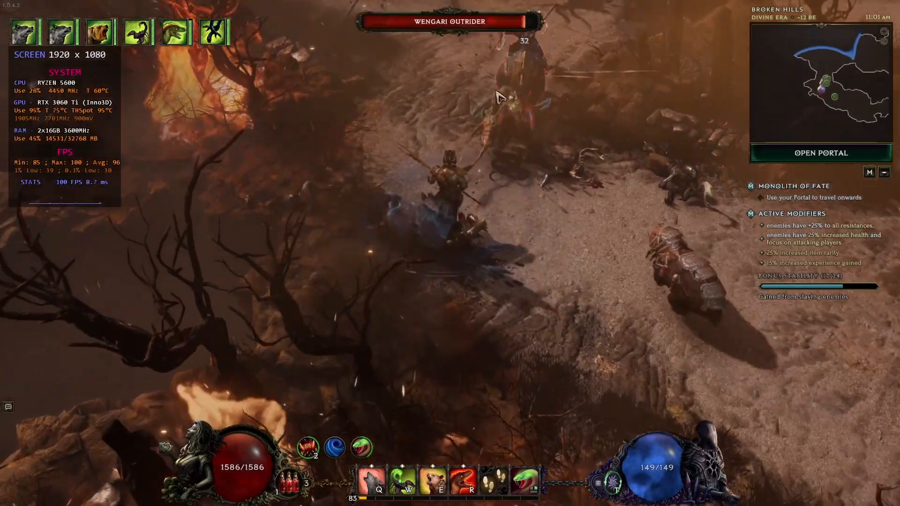
drag(496, 93, 521, 99)
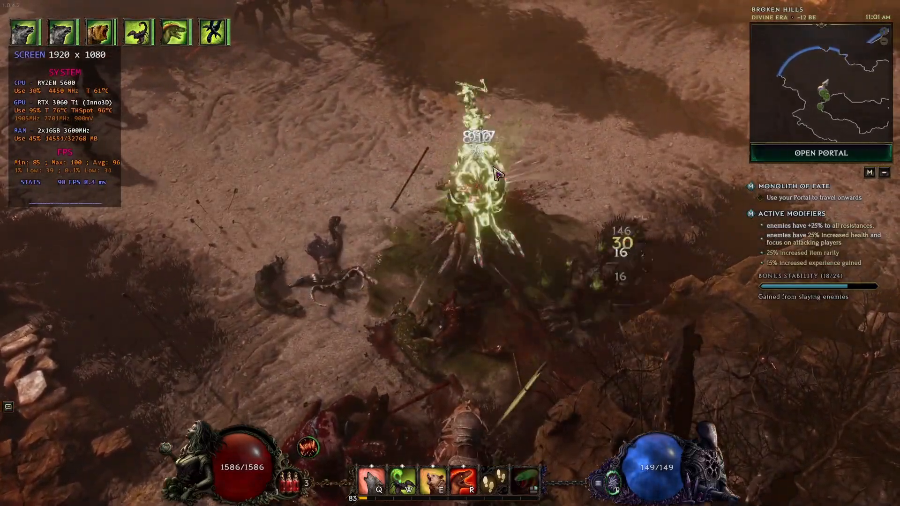
mouse_move(495, 169)
mouse_down()
mouse_move(341, 150)
mouse_move(305, 157)
mouse_move(416, 130)
mouse_move(408, 114)
mouse_up()
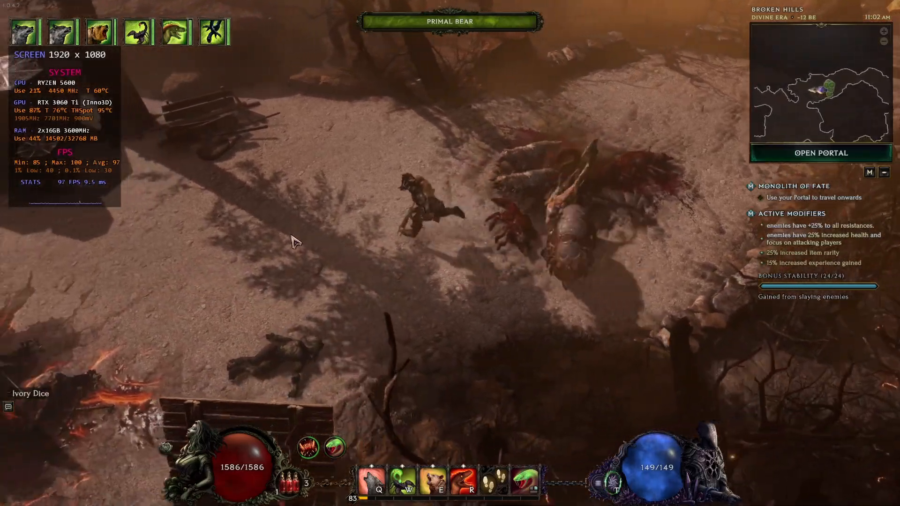
mouse_move(294, 241)
mouse_down()
mouse_move(331, 233)
mouse_move(402, 318)
mouse_move(438, 314)
mouse_move(408, 293)
mouse_up()
Disable the game's Limit FPS option in the graphics settings, apply the change and close settings.
key(Escape)
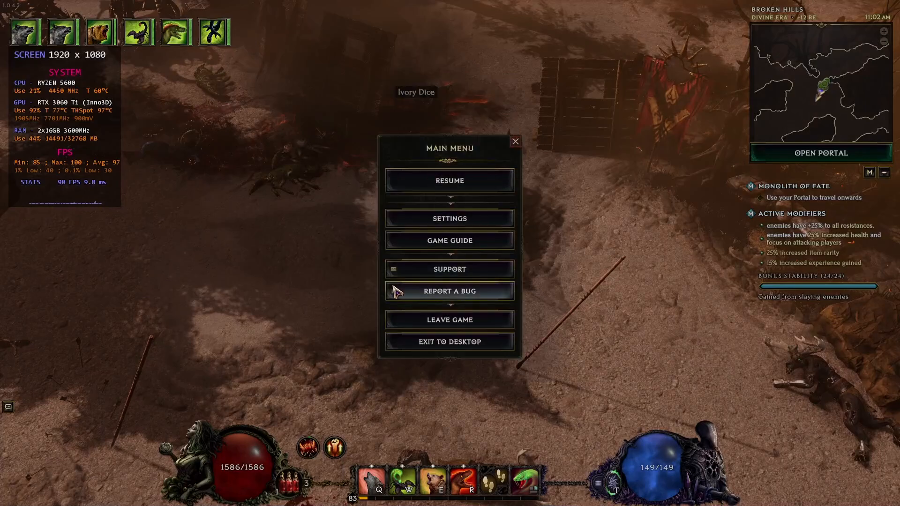
click(449, 219)
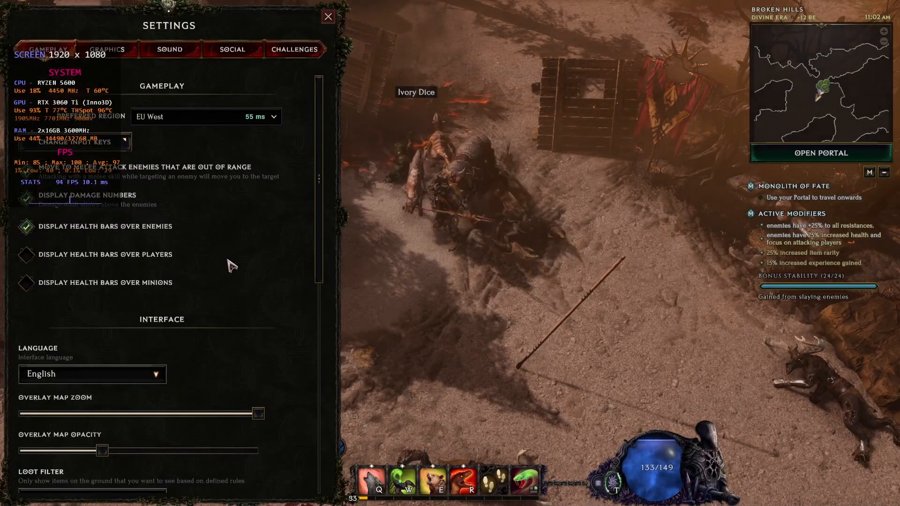
click(132, 52)
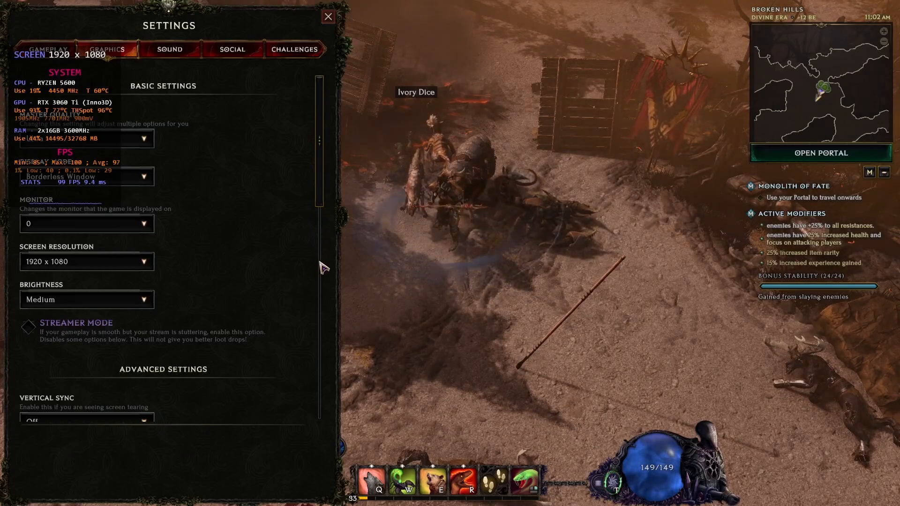
drag(323, 190, 323, 256)
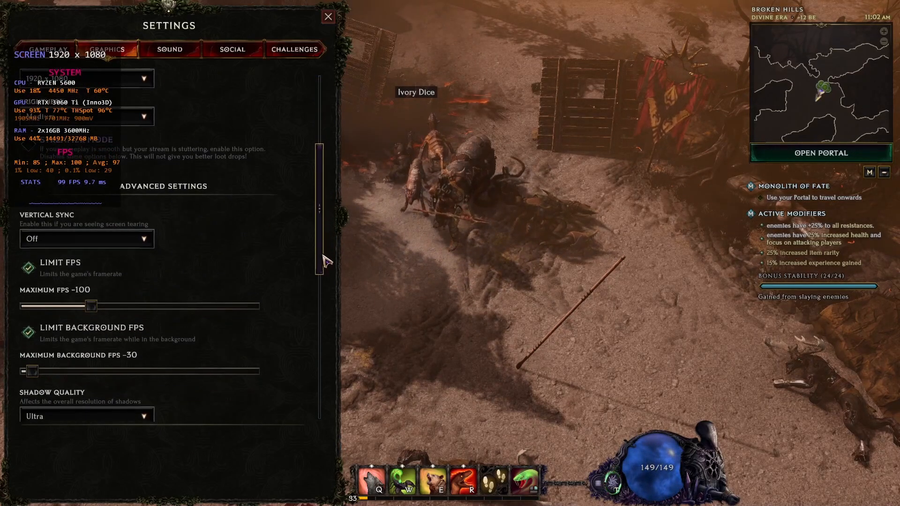
click(29, 269)
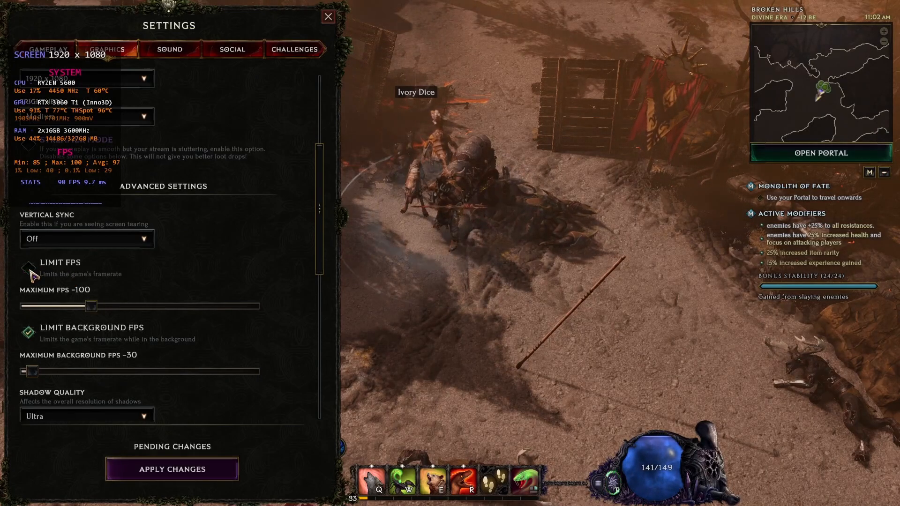
click(226, 474)
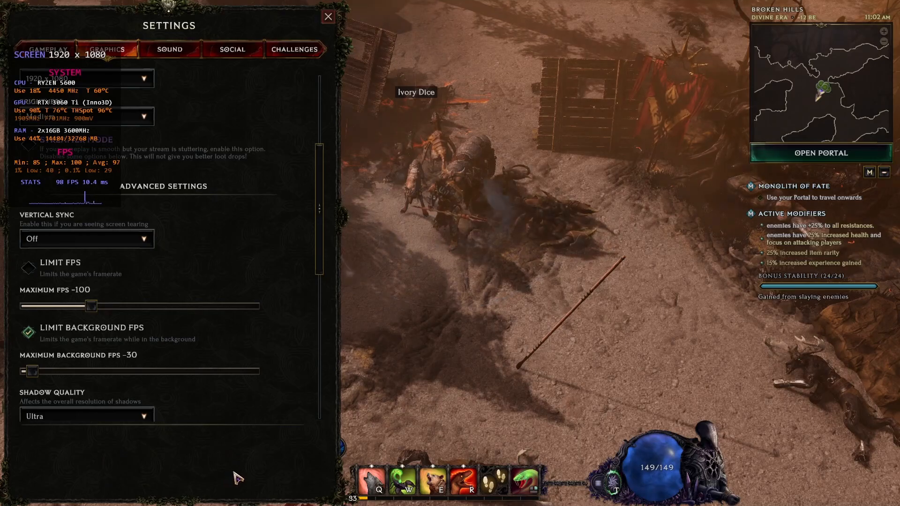
click(329, 17)
click(337, 290)
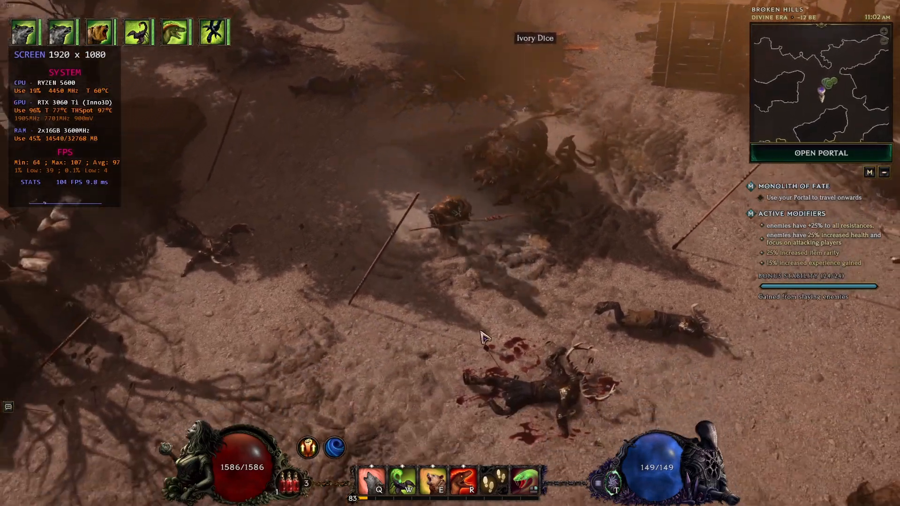
mouse_move(481, 331)
mouse_down()
mouse_move(526, 333)
mouse_move(390, 334)
mouse_move(306, 291)
mouse_move(312, 302)
mouse_move(274, 221)
mouse_move(287, 276)
mouse_up()
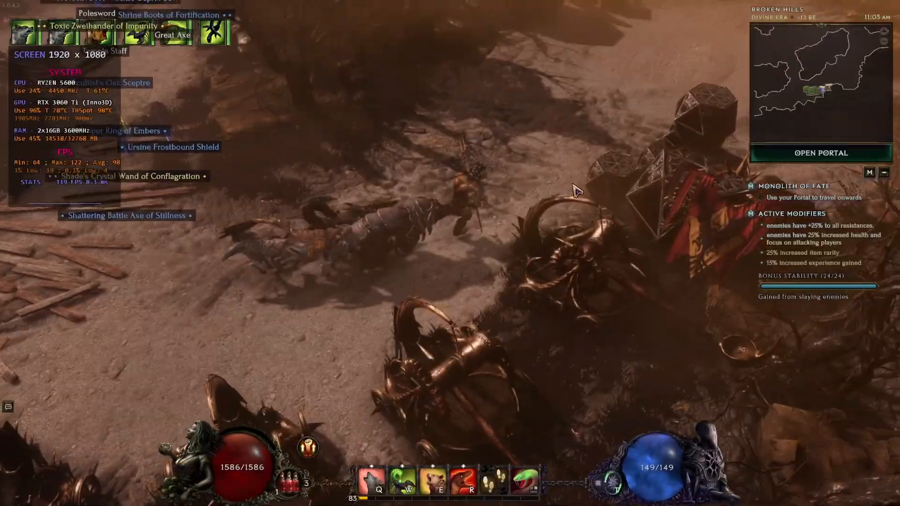
mouse_move(562, 180)
mouse_down()
mouse_move(608, 186)
mouse_move(609, 223)
mouse_up()
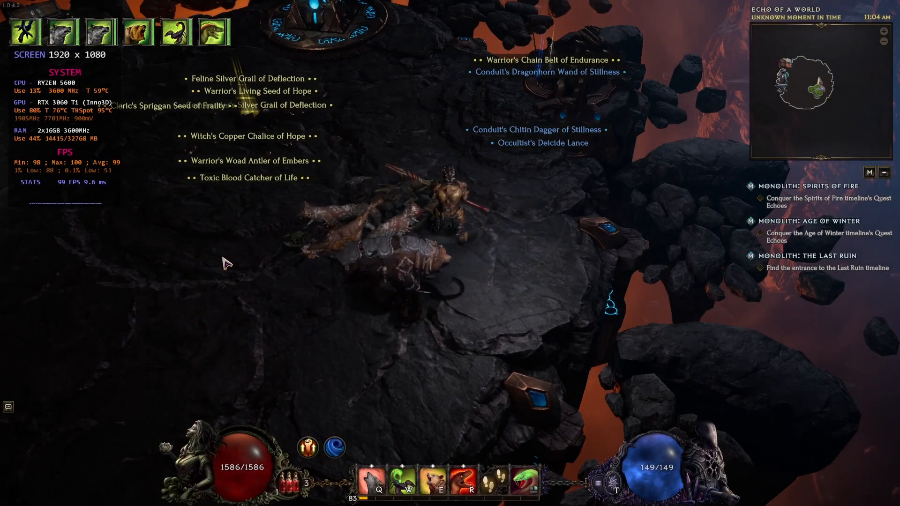
right_click(318, 309)
Switch to the Overlay editor and set the SYSTEM layer's text size to 200 percent.
key(alt+Tab)
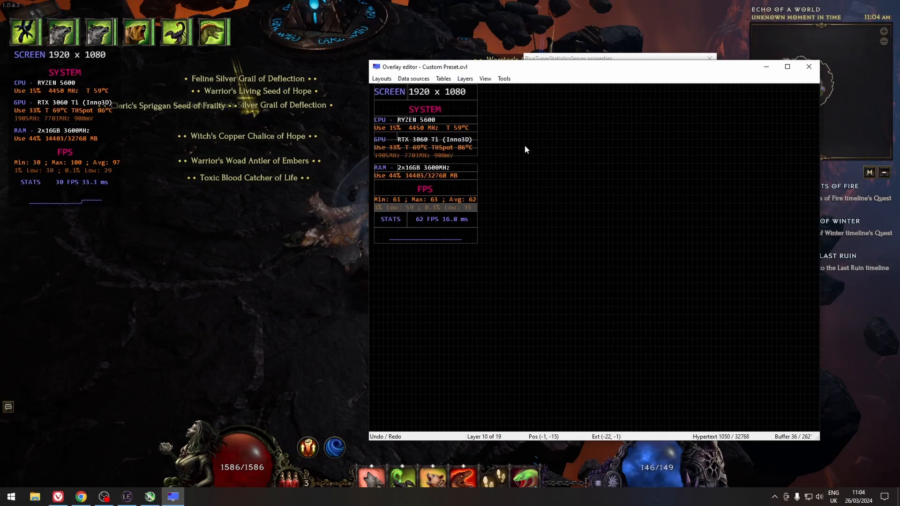
click(422, 92)
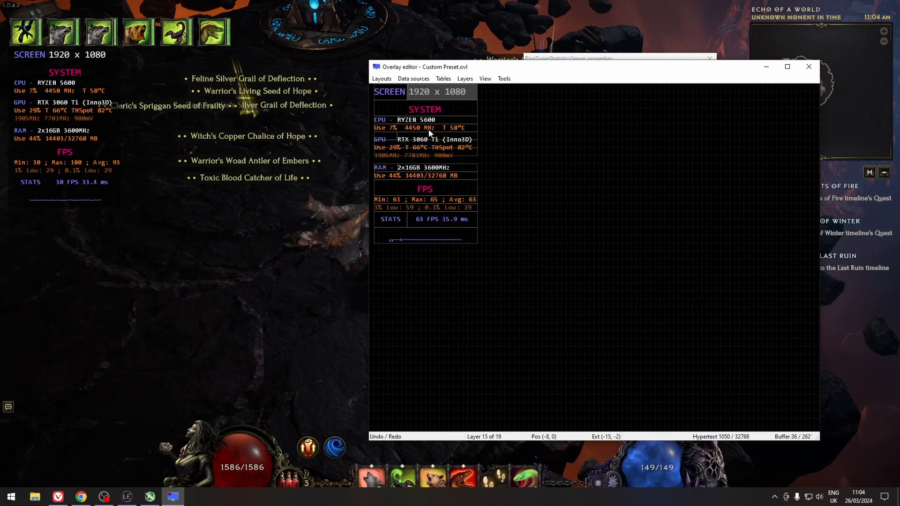
click(427, 114)
double_click(428, 114)
drag(496, 88, 591, 108)
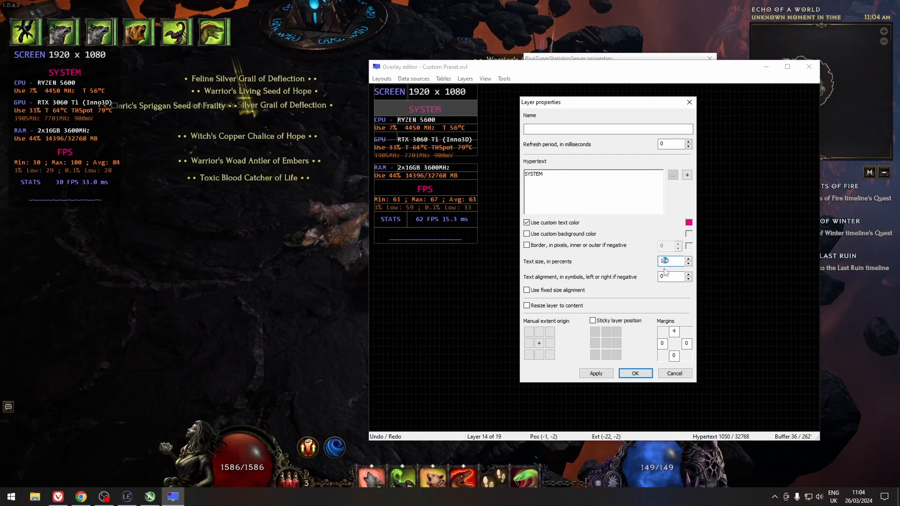
click(595, 374)
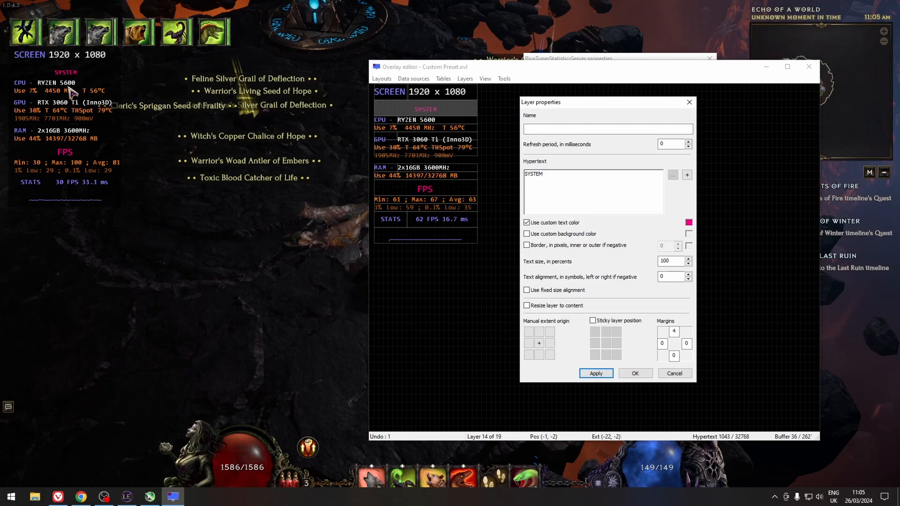
double_click(662, 261)
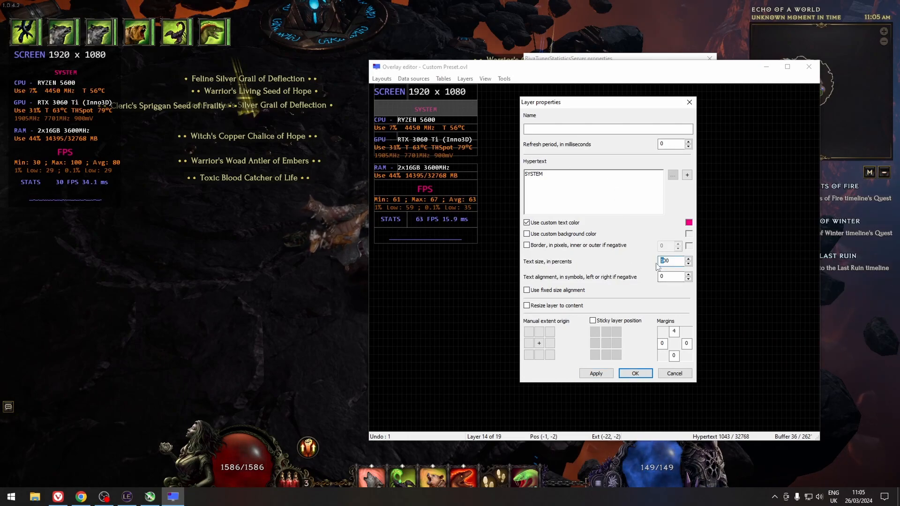
text(200)
click(595, 374)
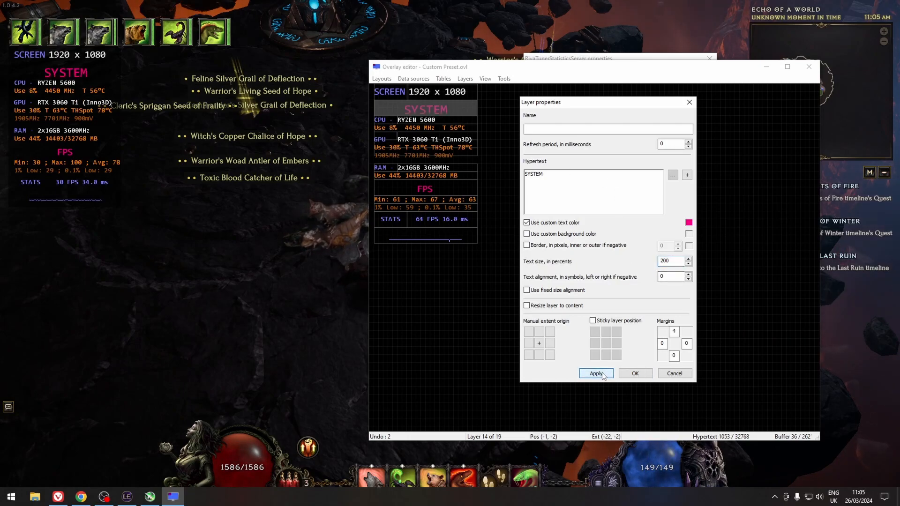
Set the SYSTEM layer's text size to 150 percent, apply it and close the layer properties.
drag(666, 261, 648, 265)
text(150)
click(595, 373)
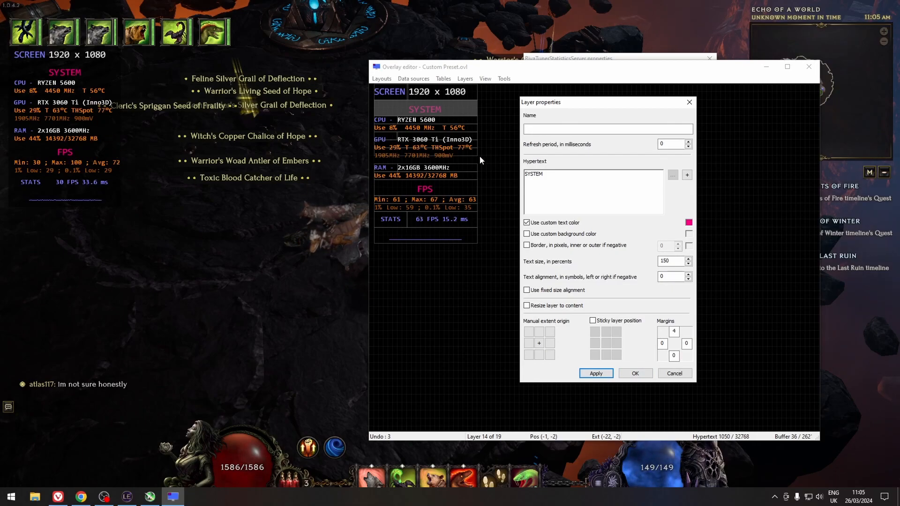
click(689, 102)
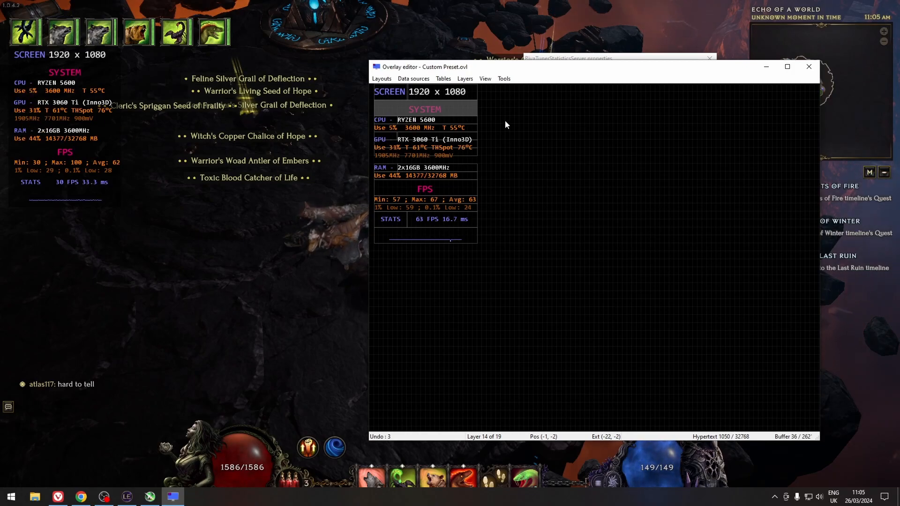
Add a 1-pixel orange border to the SYSTEM layer, apply it, and remove the border again.
double_click(460, 111)
drag(491, 79, 661, 93)
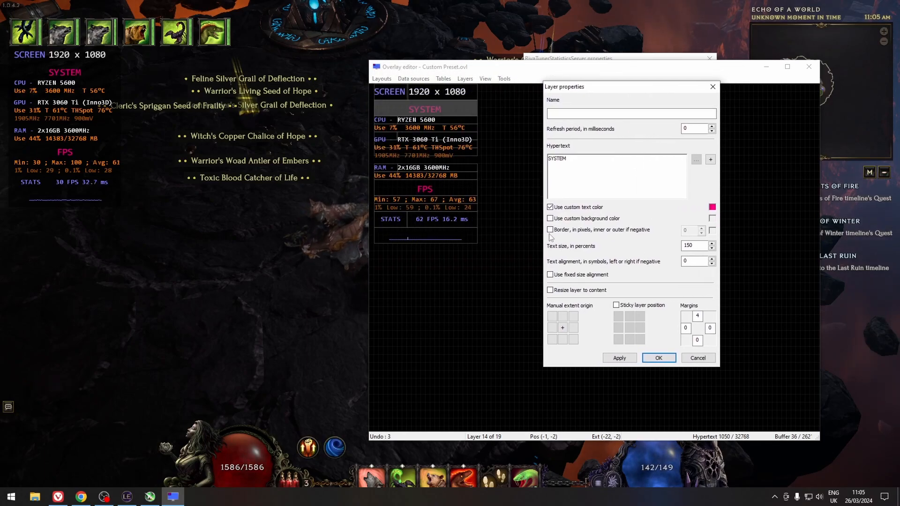
click(550, 229)
click(621, 359)
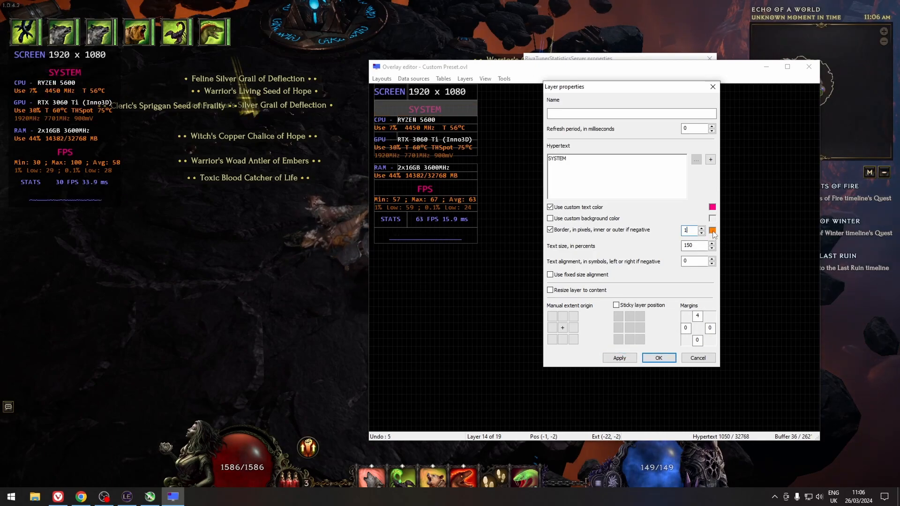
click(712, 230)
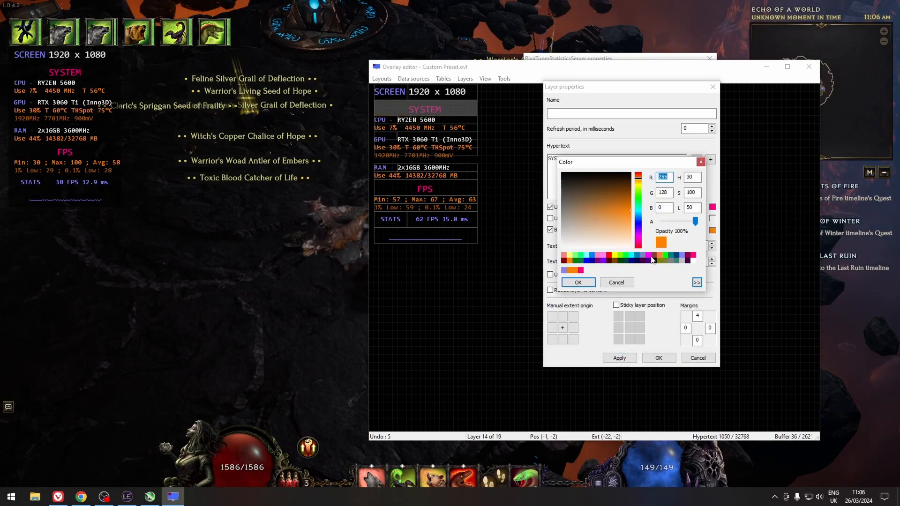
click(574, 283)
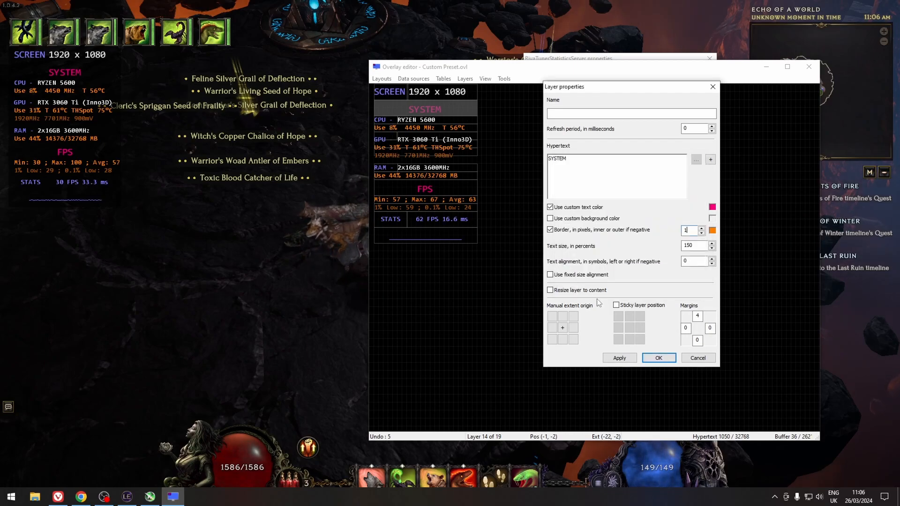
click(620, 357)
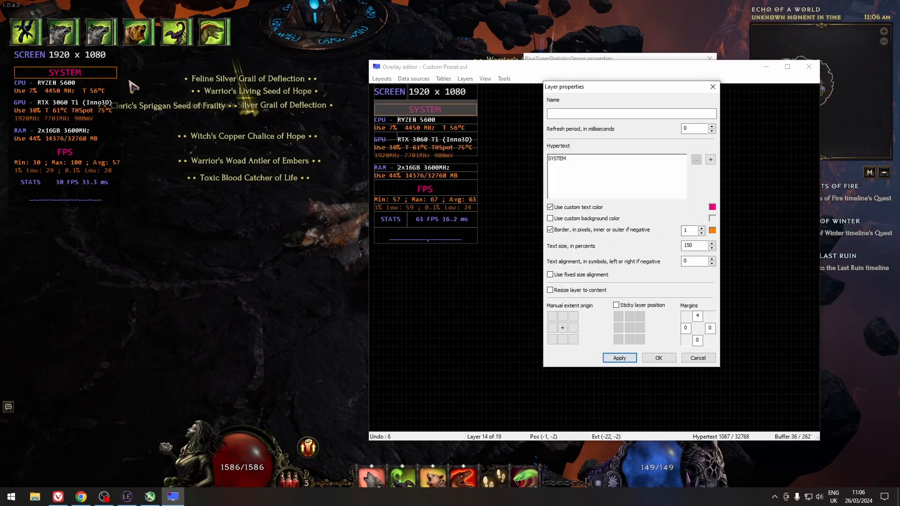
click(551, 230)
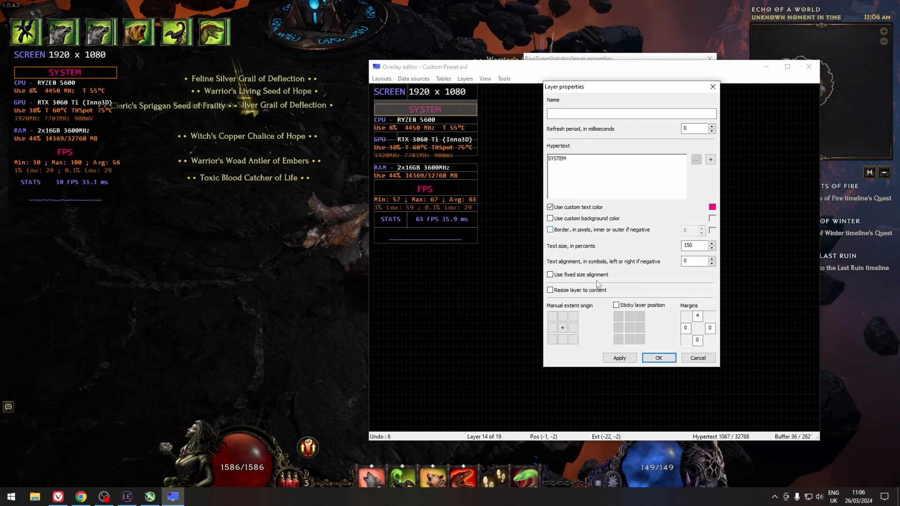
Set the SYSTEM layer's text alignment to -2 symbols and apply it.
click(691, 261)
text(14)
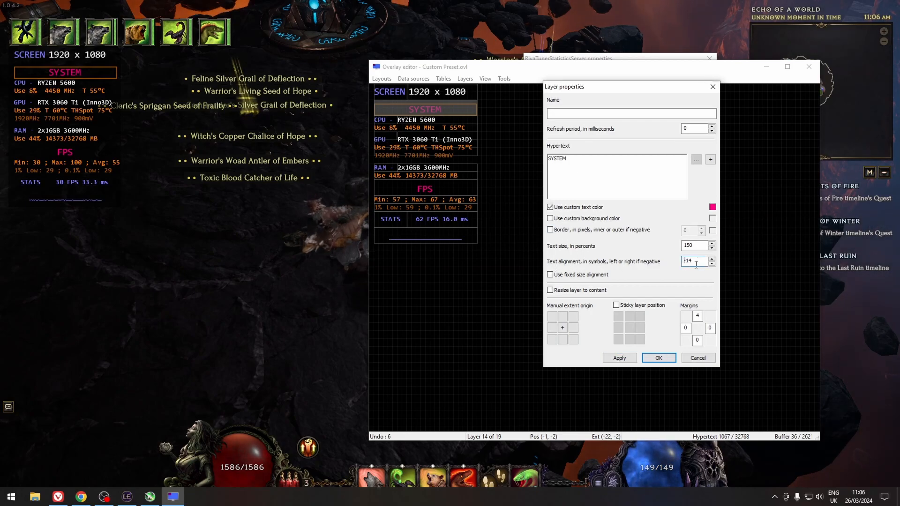
click(619, 358)
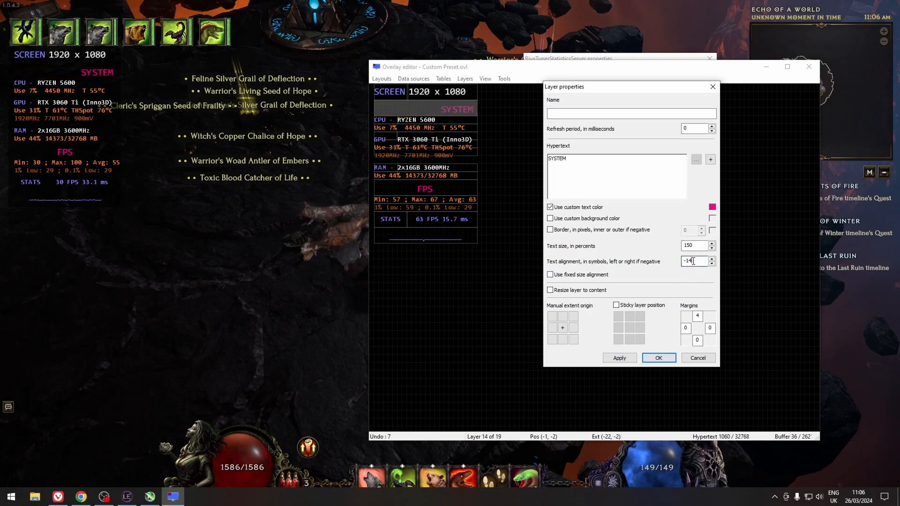
click(620, 358)
click(697, 262)
click(628, 358)
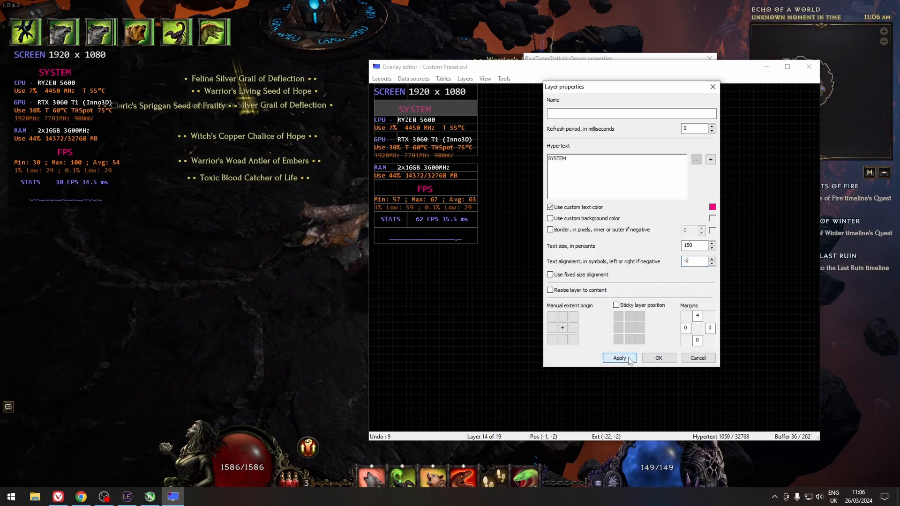
click(687, 329)
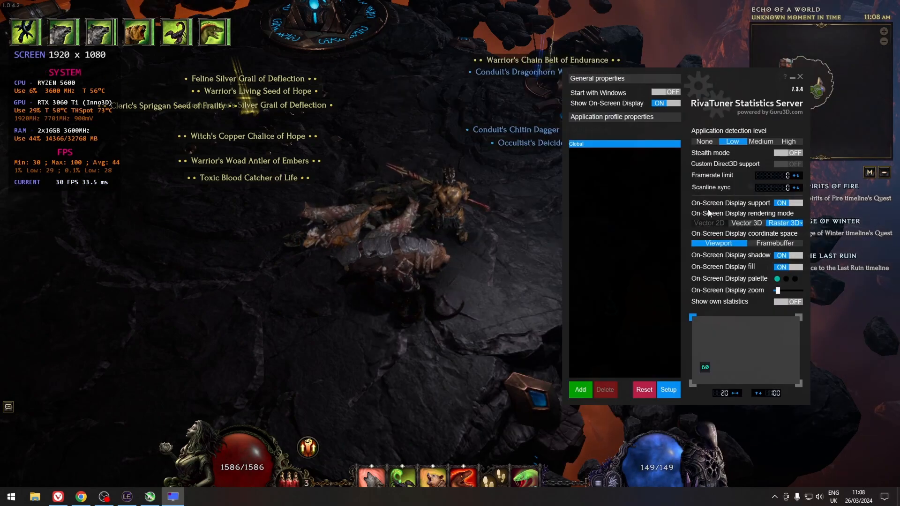
Close the RivaTuner Statistics Server window and exit RivaTuner Statistics Server from the system tray.
click(774, 497)
click(791, 77)
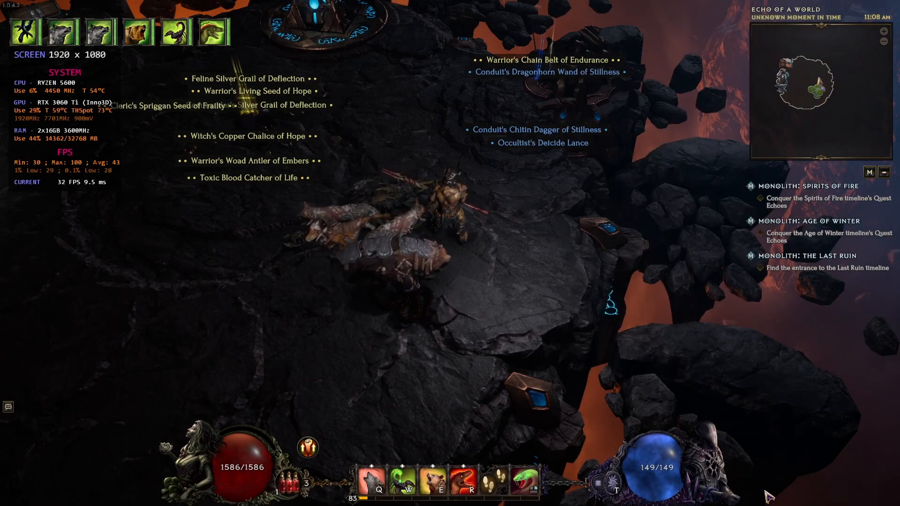
key(alt+Tab)
click(774, 497)
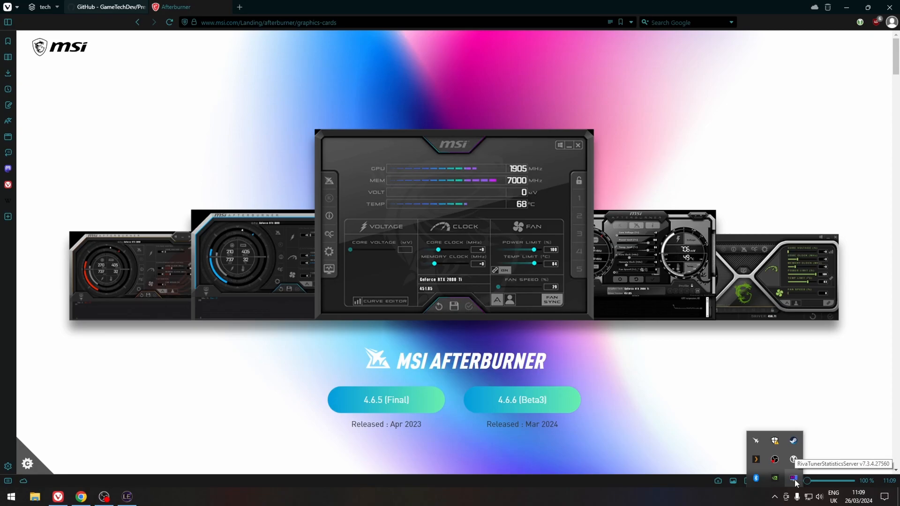
right_click(795, 479)
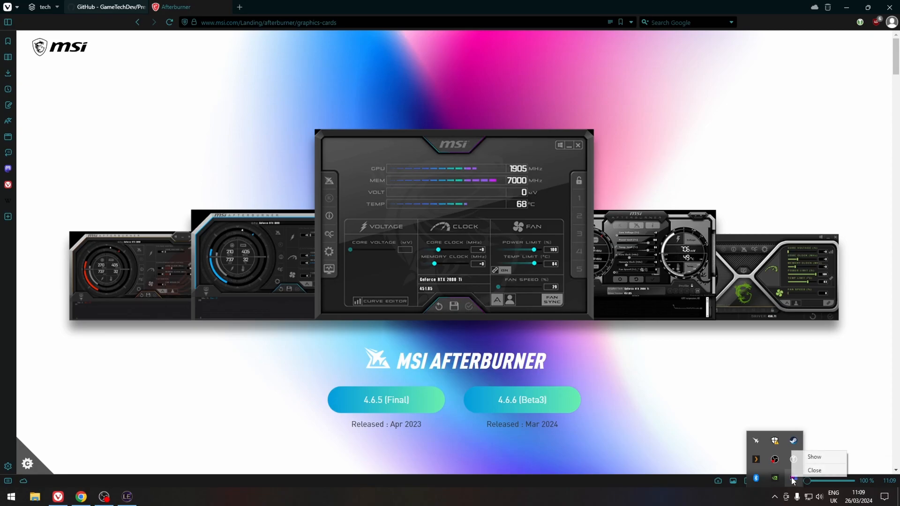
click(808, 473)
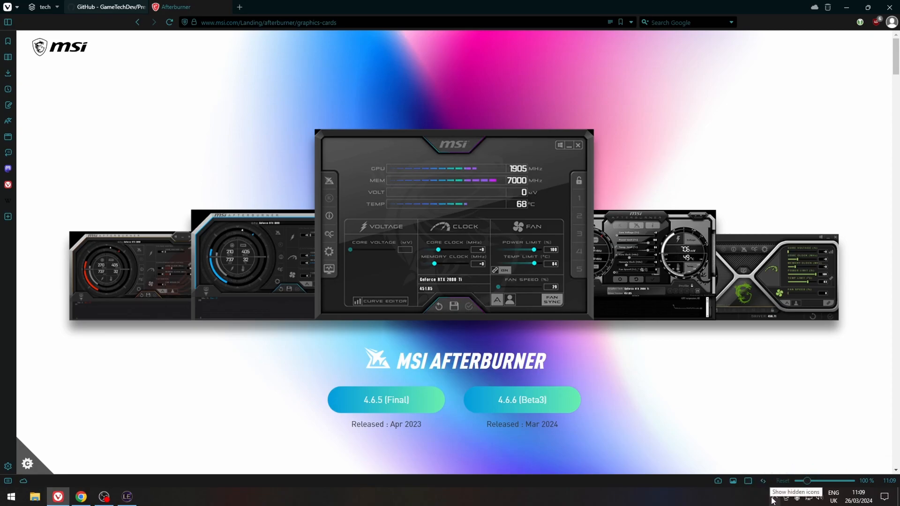
Restart MSI Afterburner by closing it and launching it again through the Start menu search for msi.
click(774, 497)
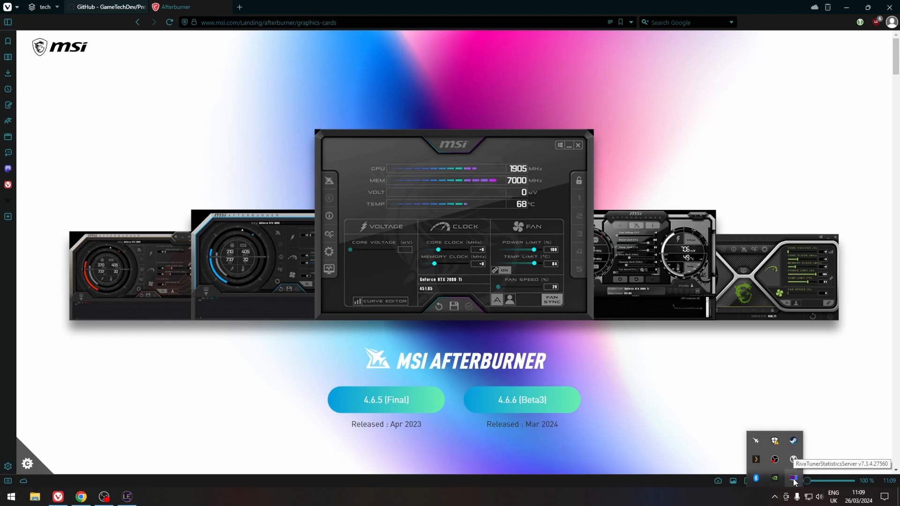
click(755, 442)
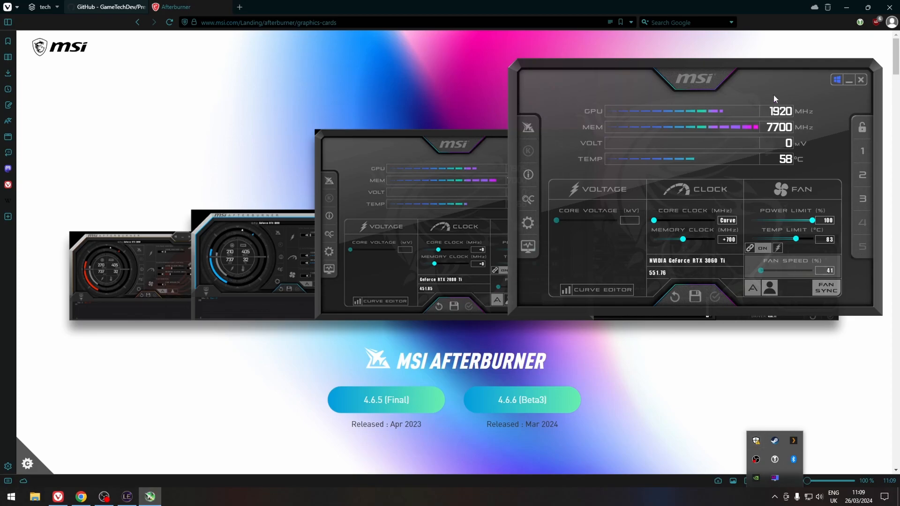
click(861, 79)
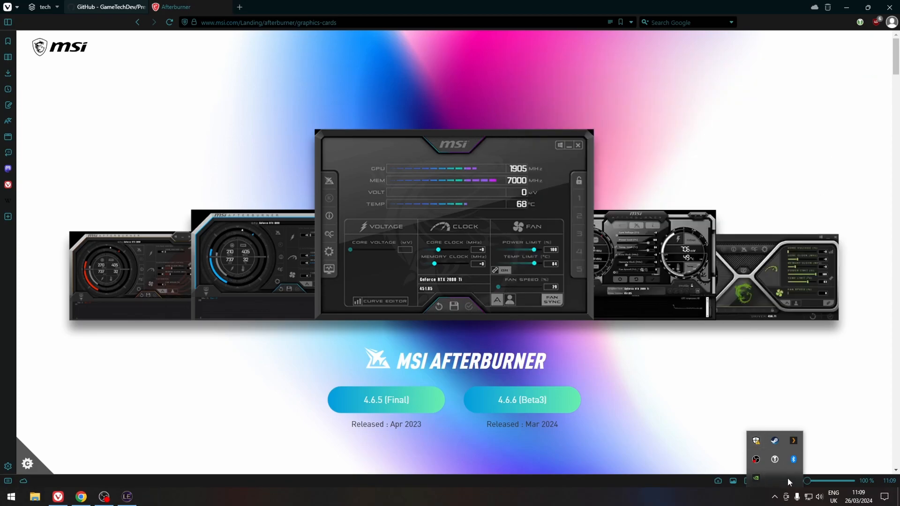
click(10, 498)
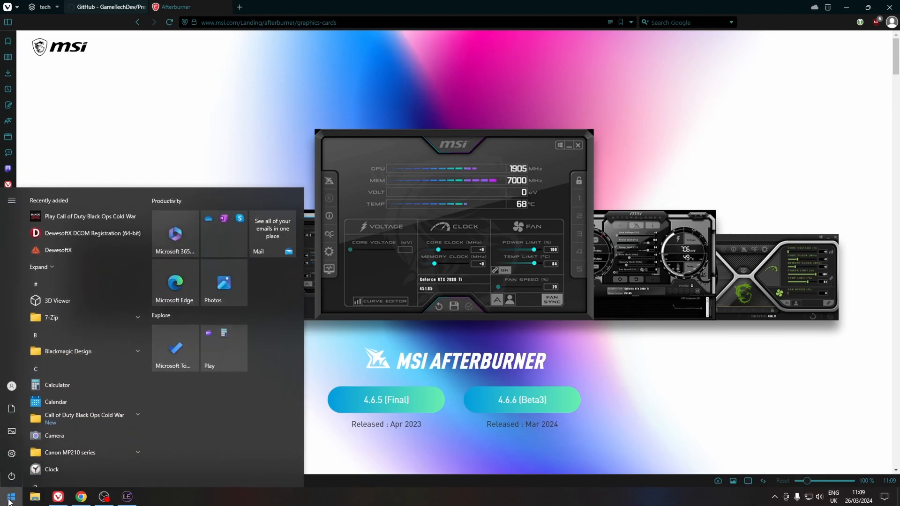
text(msi)
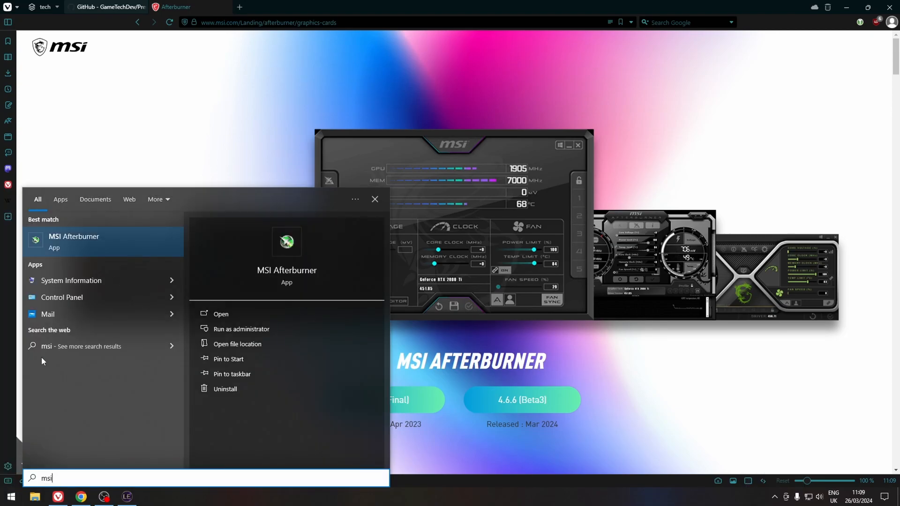
click(90, 251)
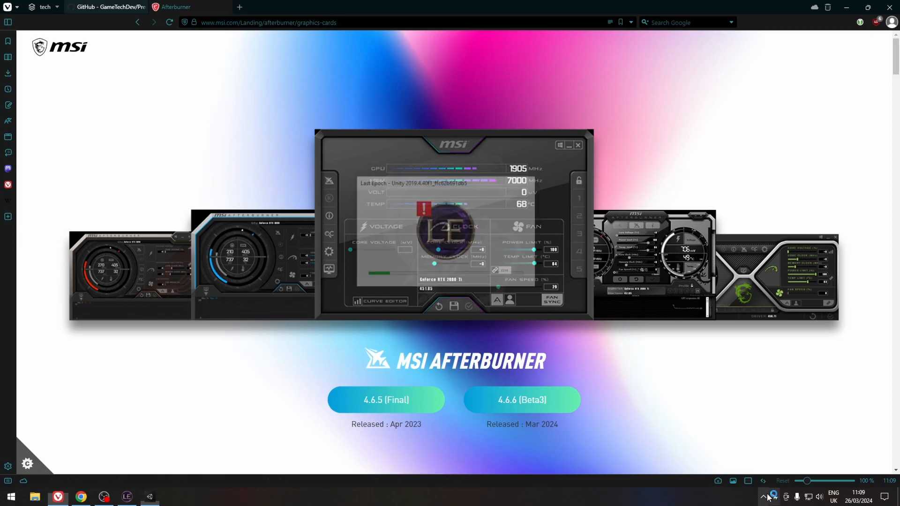
Open RivaTuner Statistics Server from the system tray and select the Global profile.
click(774, 498)
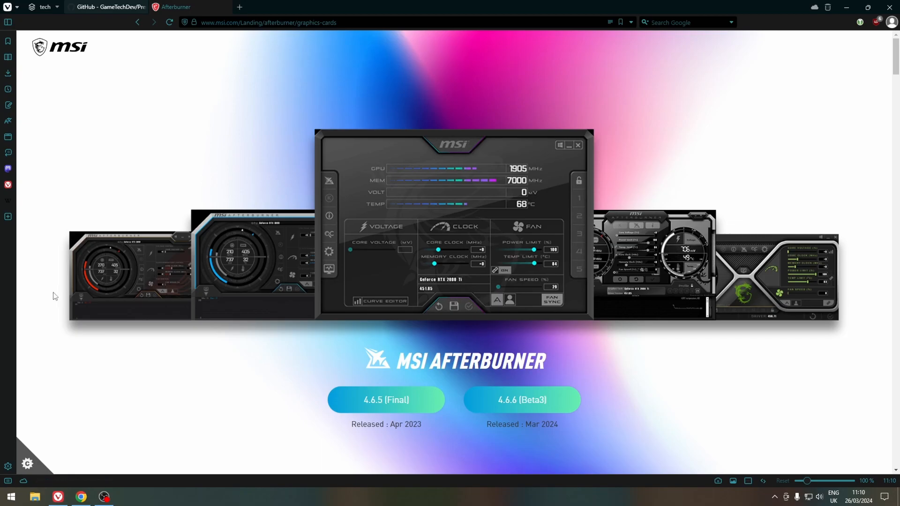
click(774, 496)
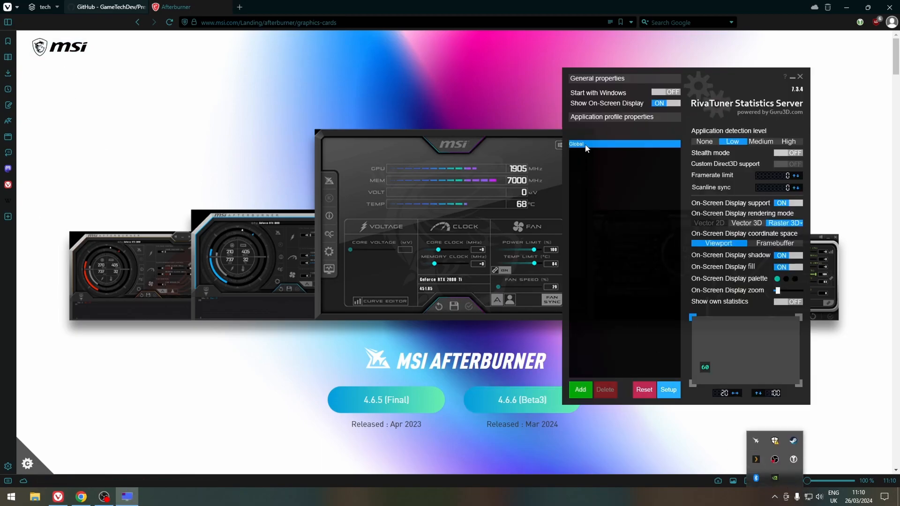
click(586, 152)
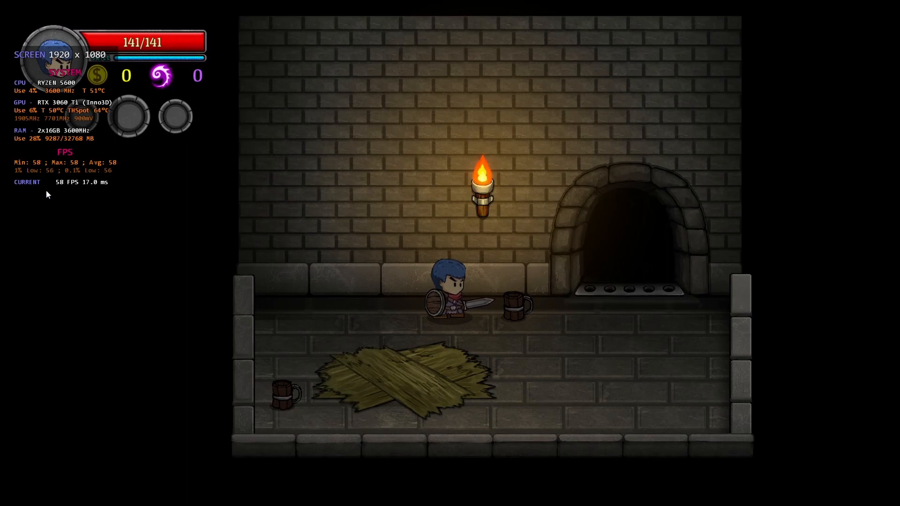
key(d)
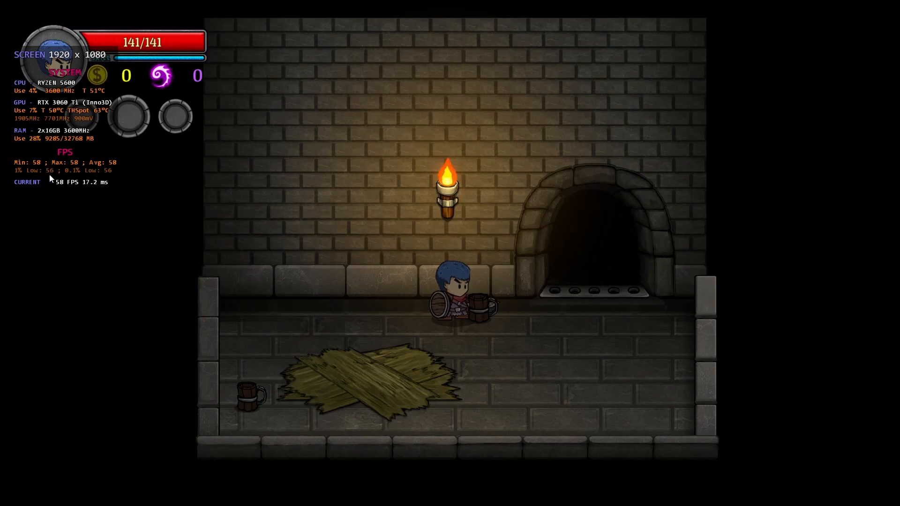
key(d)
key(d)
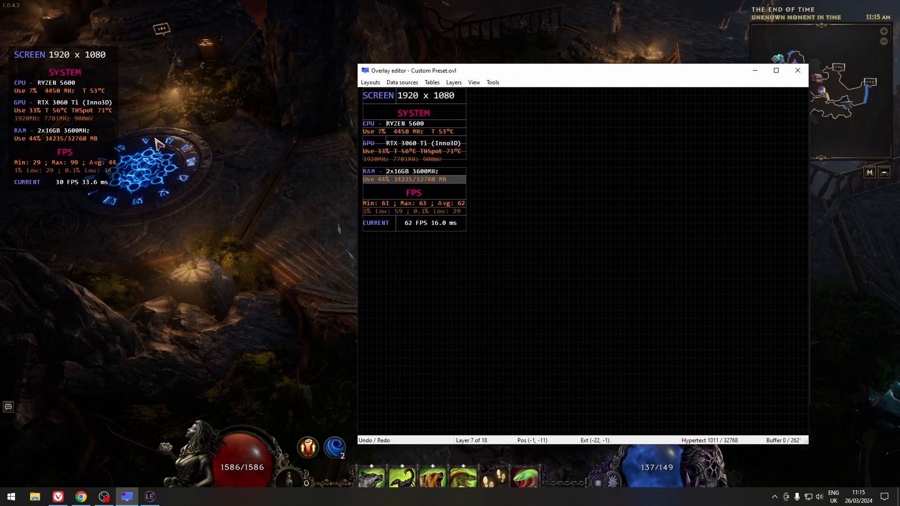
Duplicate the CURRENT framerate layer in the Overlay editor and move the copy below the CURRENT row.
click(428, 226)
key(ctrl+c)
key(ctrl+v)
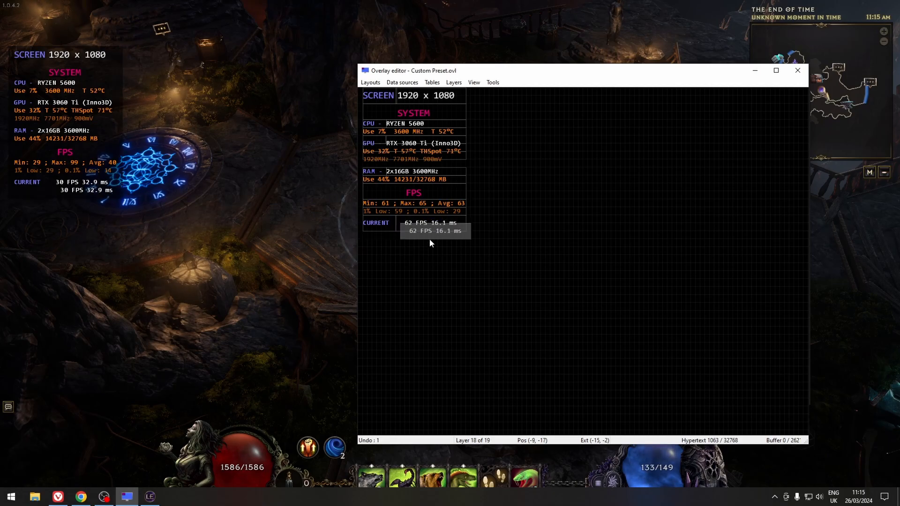
drag(430, 234, 465, 248)
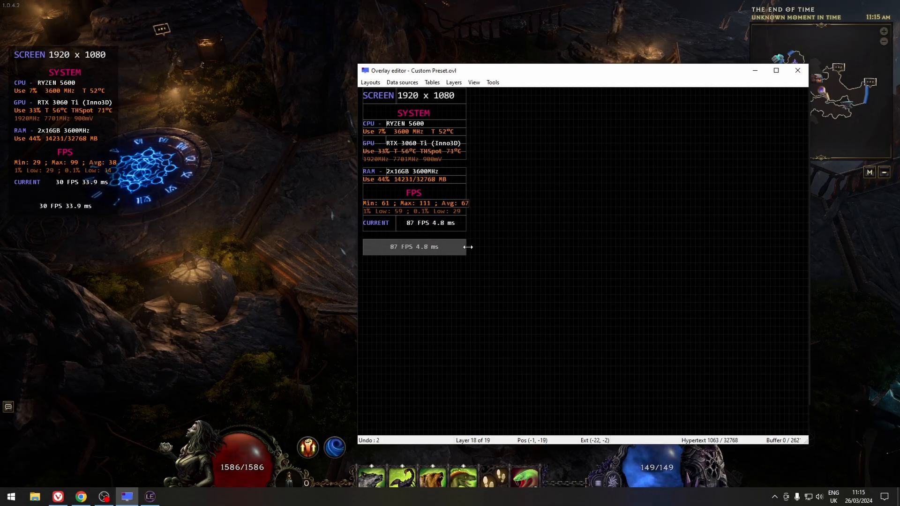
Open the copied layer's properties and delete its existing hypertext.
double_click(406, 246)
drag(429, 152, 363, 157)
key(BackSpace)
Embed the RAM usage data source with its current value macro into the hypertext and apply it.
click(531, 151)
drag(444, 87, 611, 126)
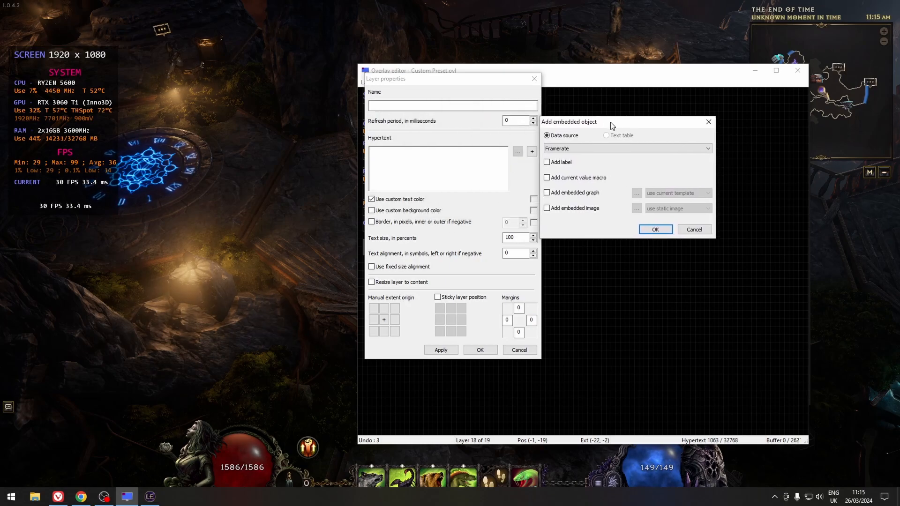
click(575, 148)
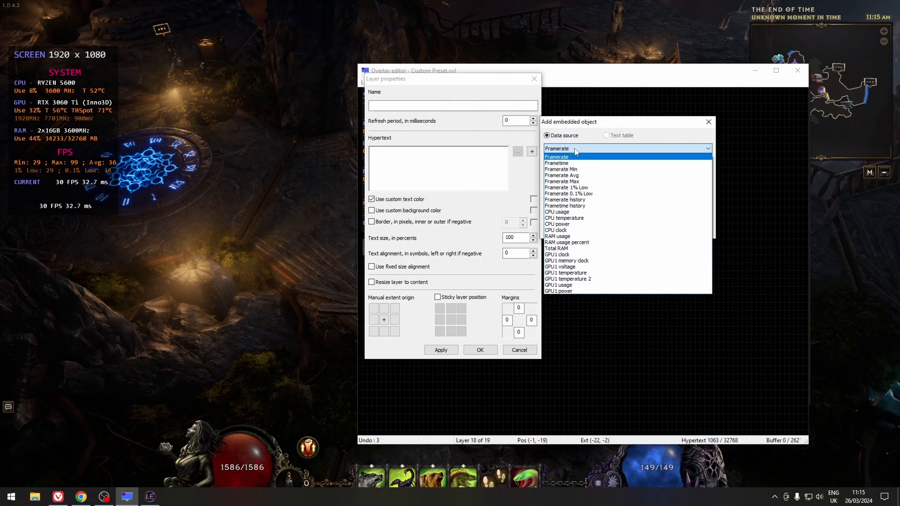
click(570, 237)
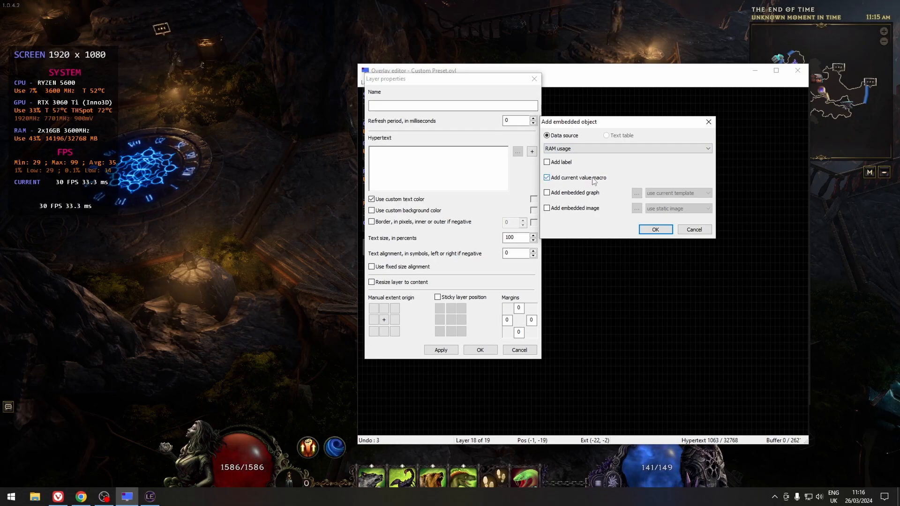
click(655, 230)
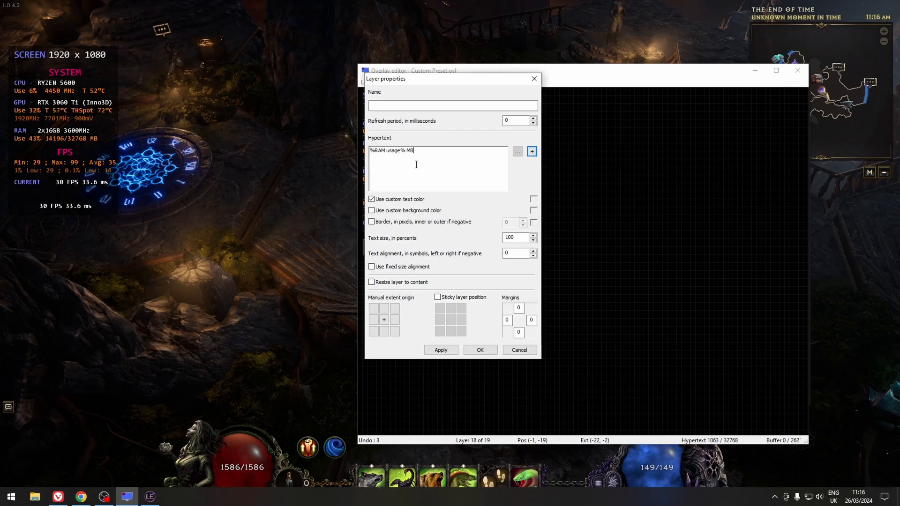
click(440, 351)
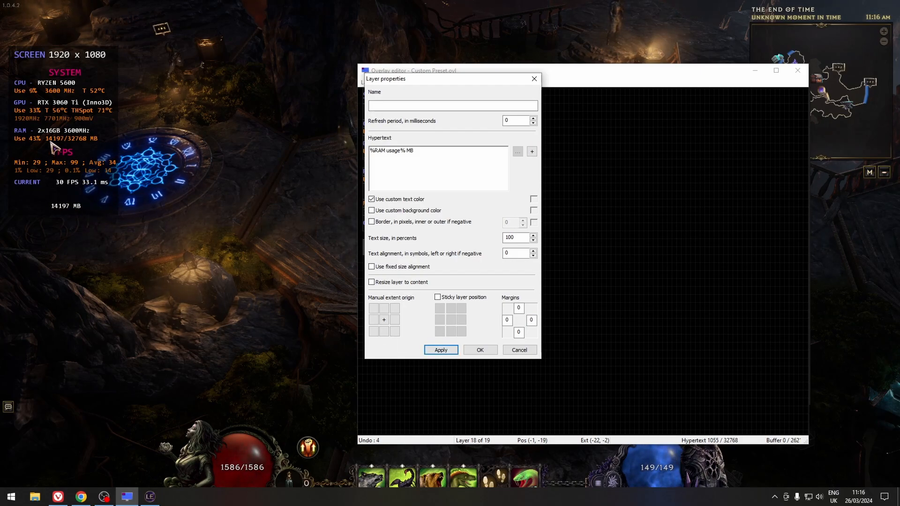
Append the Total RAM data source with its current value macro to the end of the hypertext.
click(473, 186)
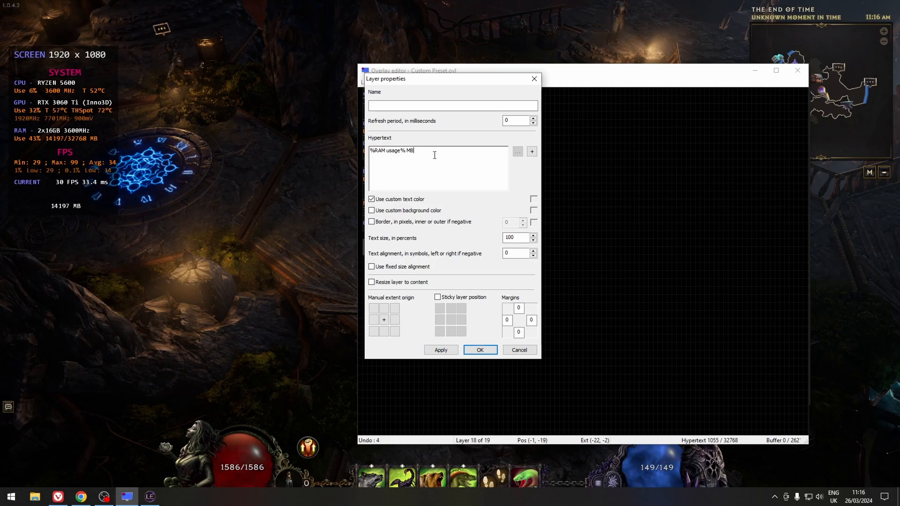
click(531, 152)
click(408, 116)
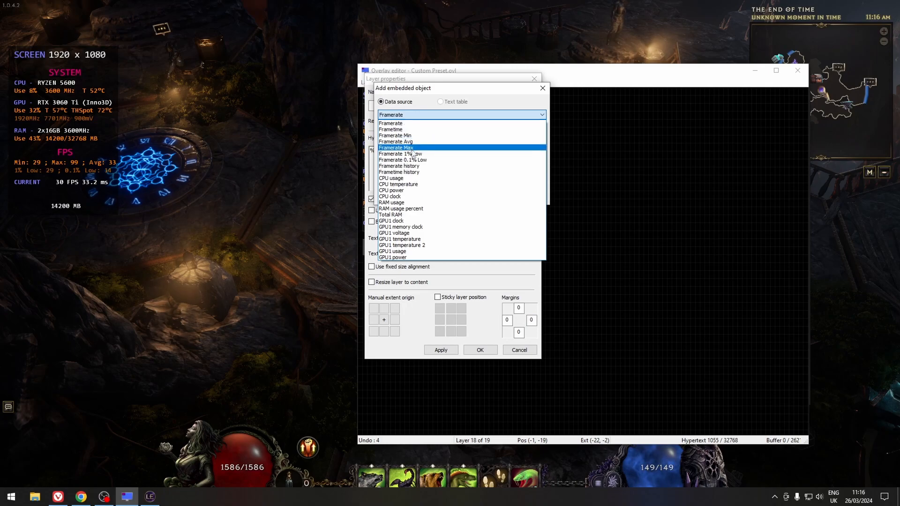
click(398, 214)
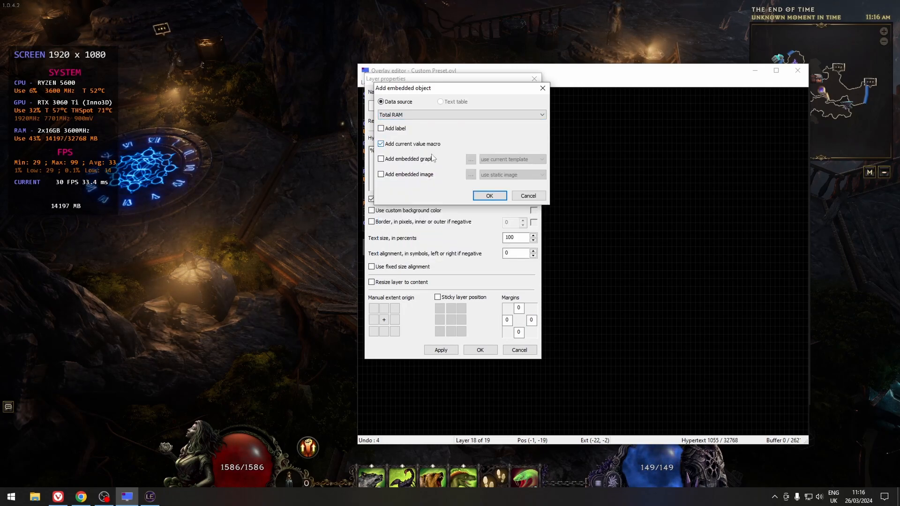
click(489, 196)
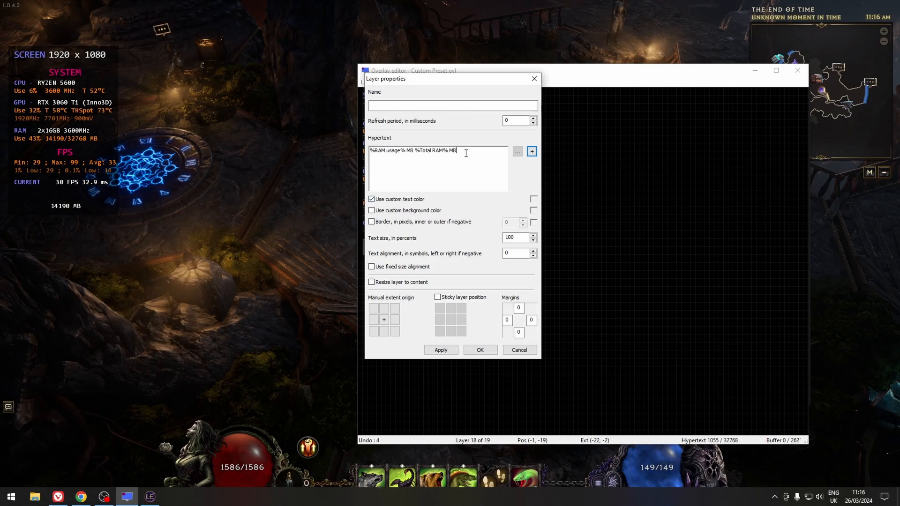
Append the RAM usage percent data source with its current value macro and apply the layer.
click(531, 150)
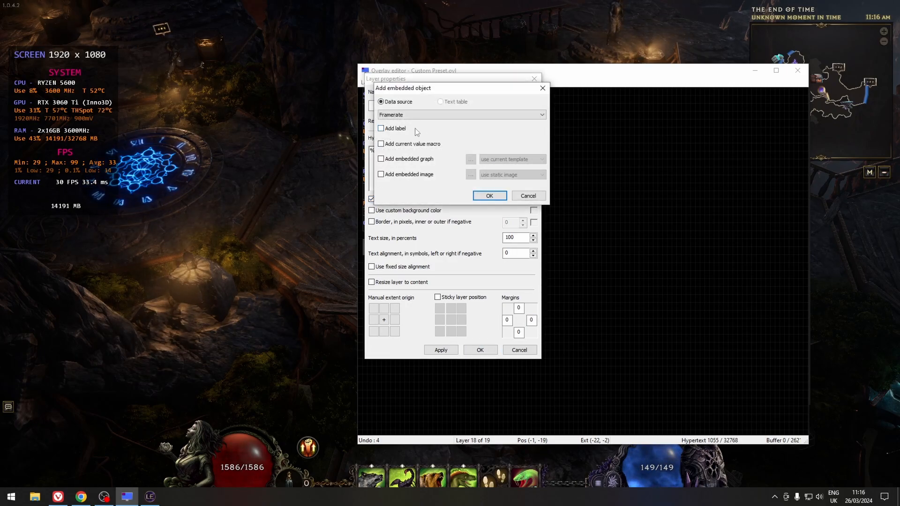
click(411, 115)
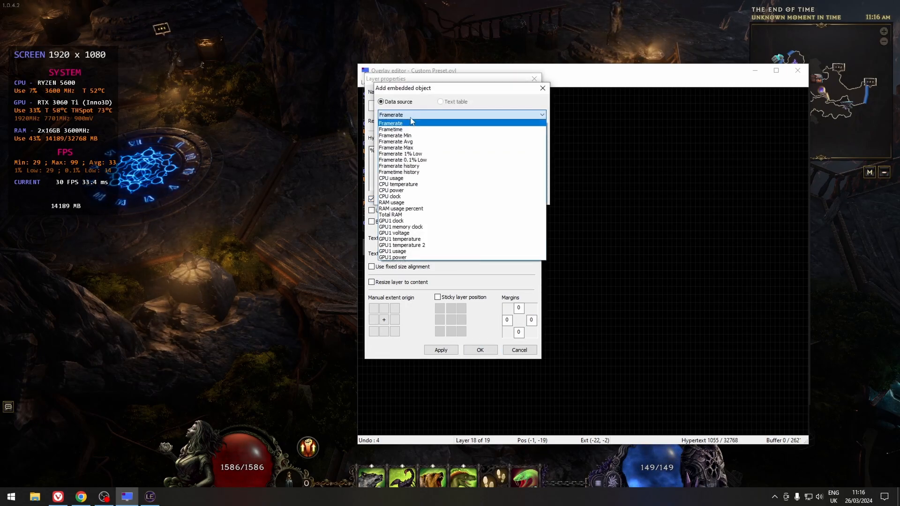
click(418, 210)
click(415, 144)
click(490, 195)
click(447, 349)
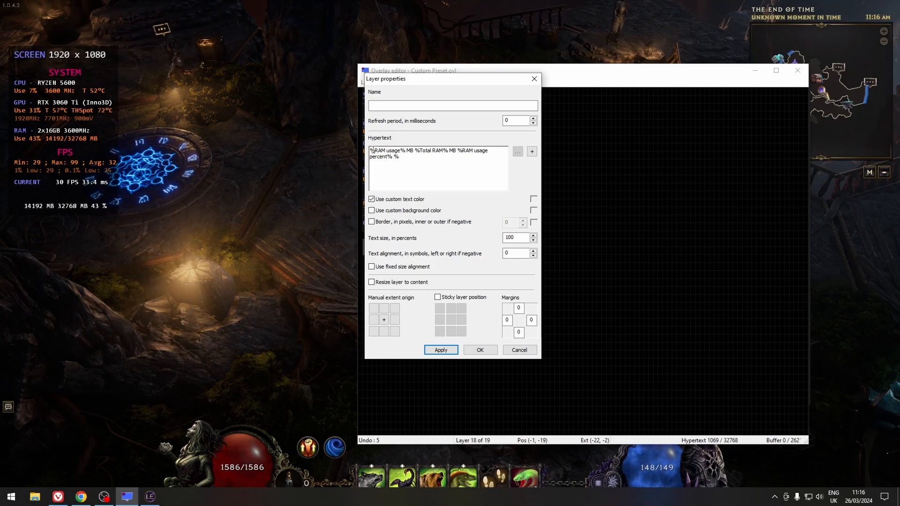
Replace the MB after the RAM usage macro with a slash in the hypertext.
drag(370, 150, 400, 150)
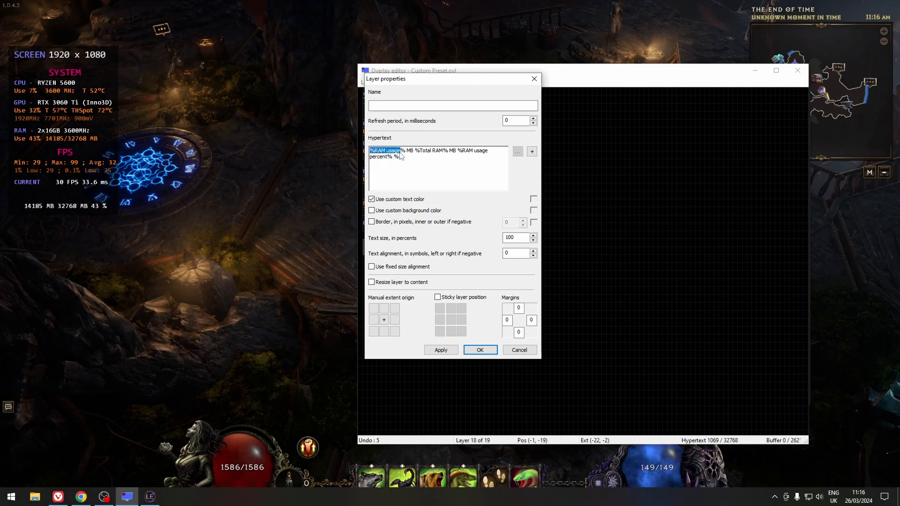
click(404, 152)
click(409, 158)
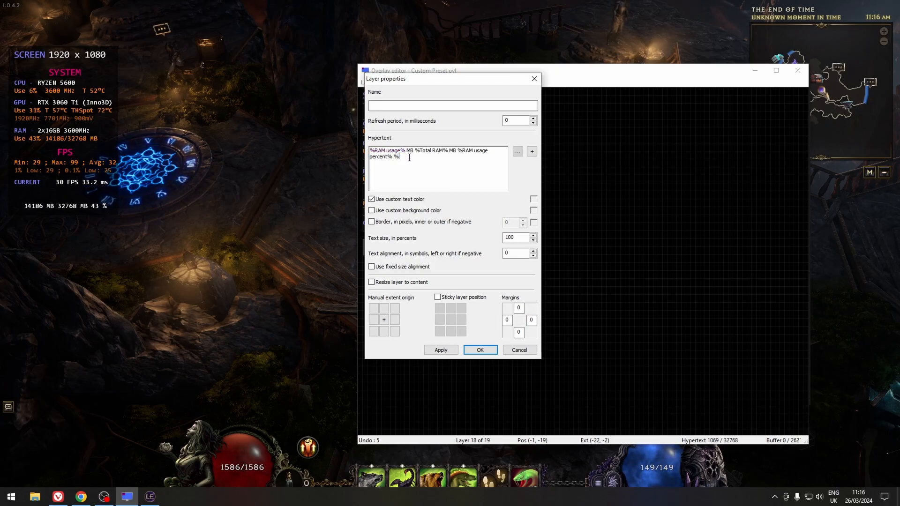
click(403, 152)
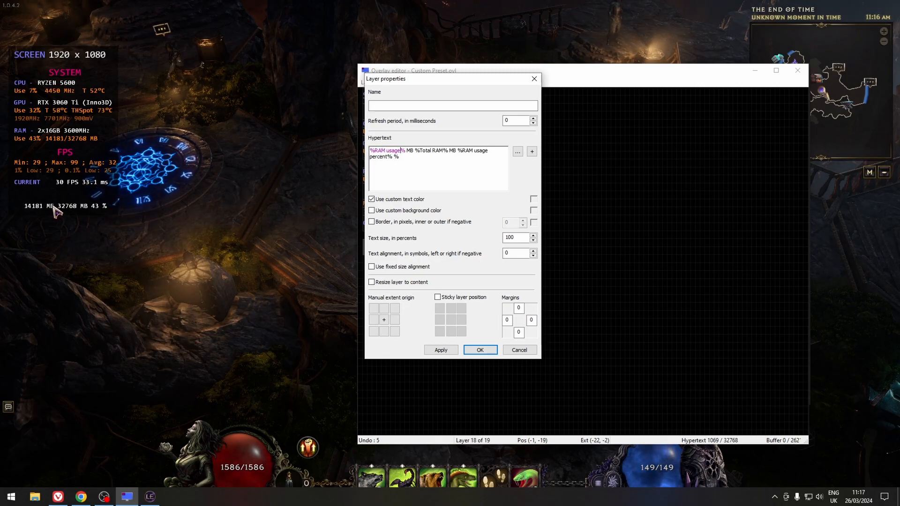
double_click(410, 150)
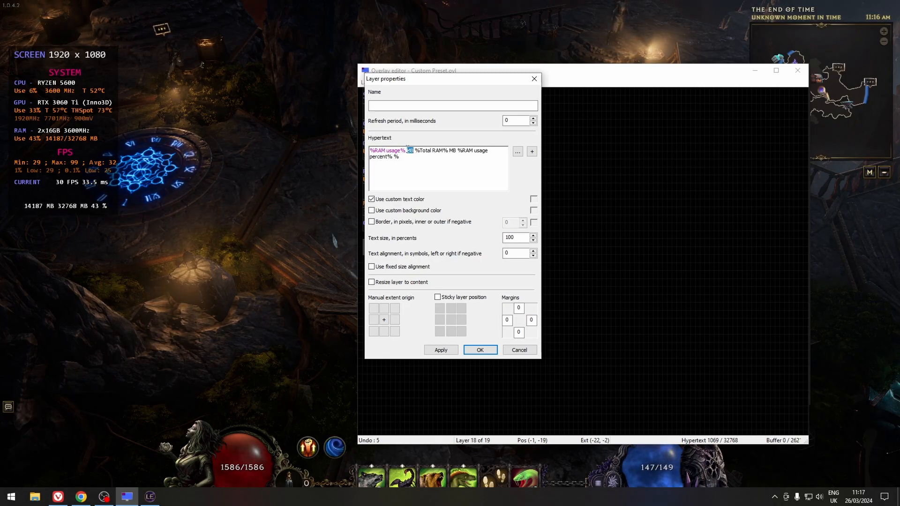
key(BackSpace)
key(BackSpace)
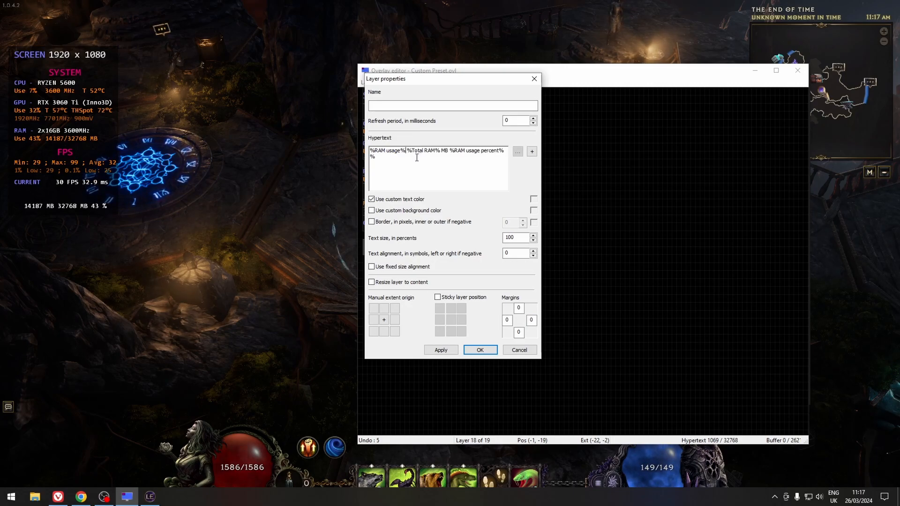
text(/)
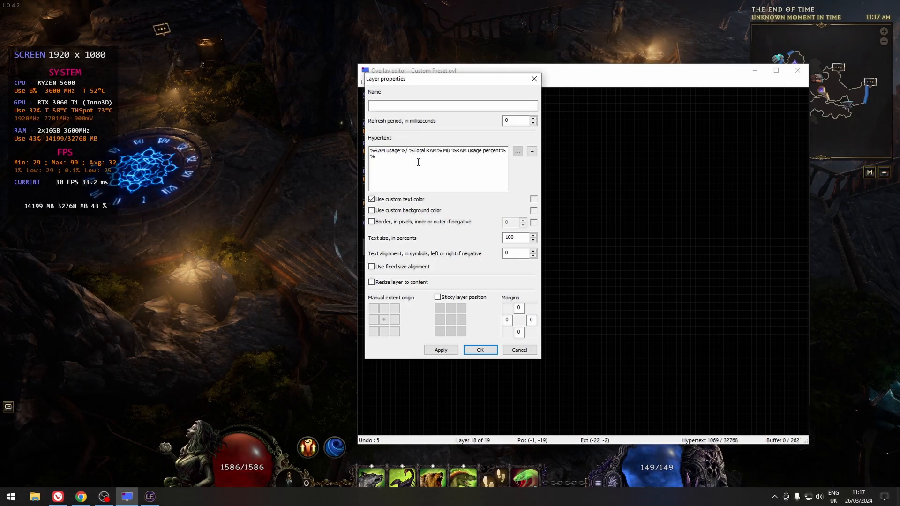
Remove the space after the slash and move the RAM usage percent macro to the start of the hypertext, applying each change.
key(Delete)
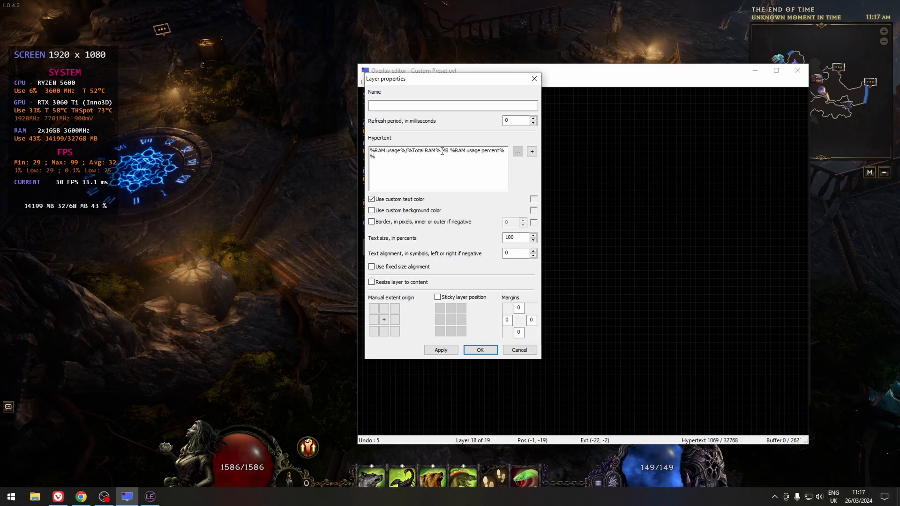
click(447, 347)
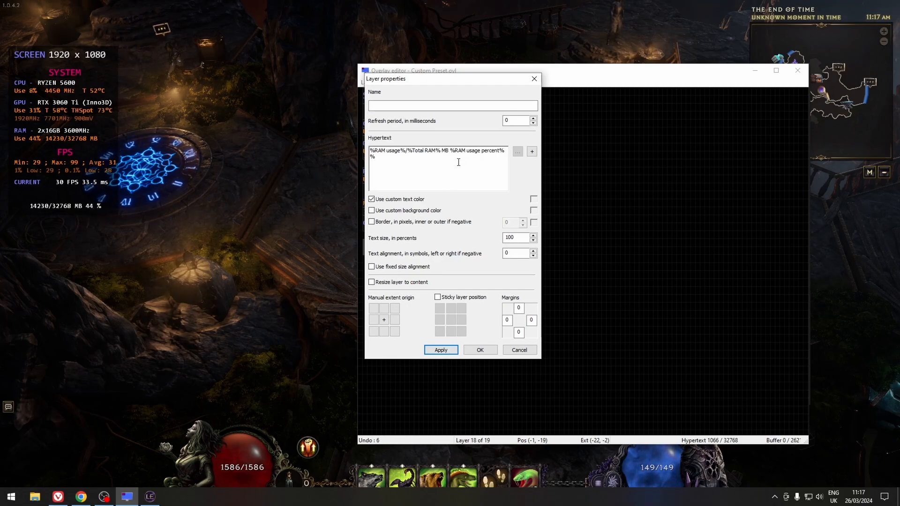
click(449, 150)
double_click(495, 152)
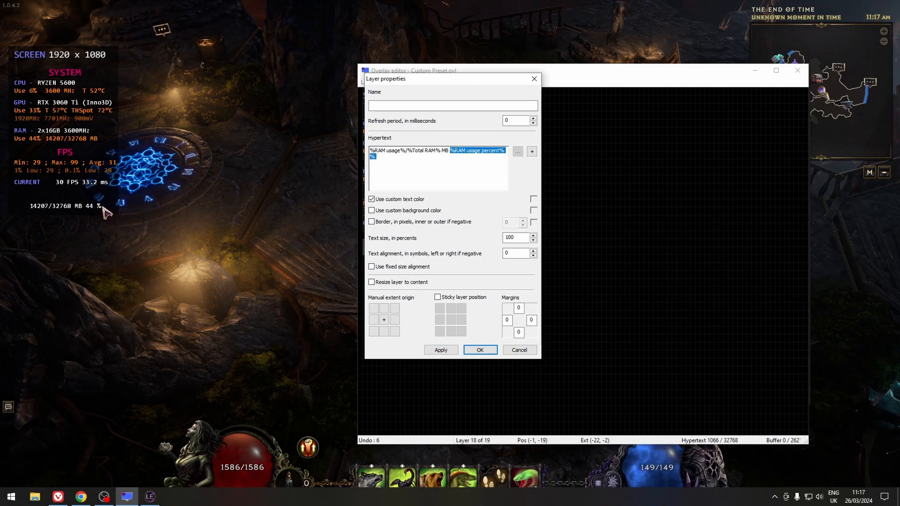
key(Delete)
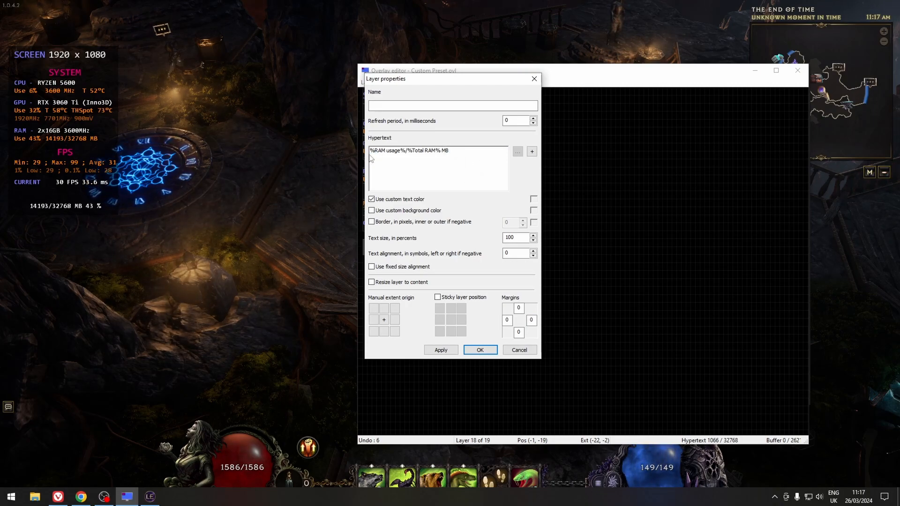
text(%RAM usage percent% %)
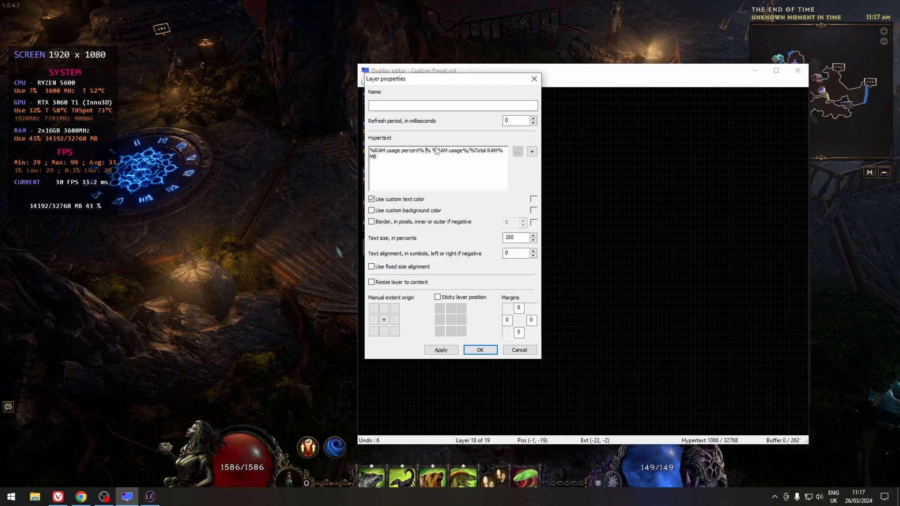
click(425, 151)
key(BackSpace)
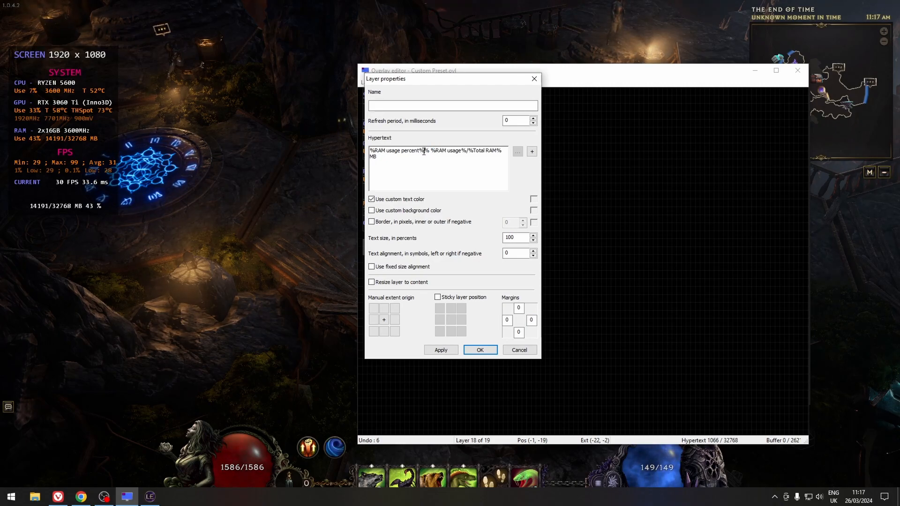
click(440, 350)
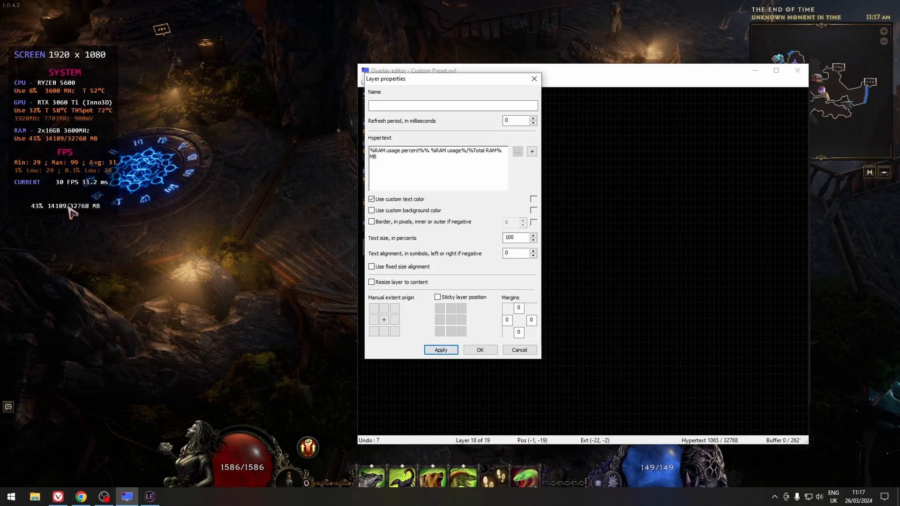
Prefix the hypertext with the label "Use " and apply the layer.
key(Tab)
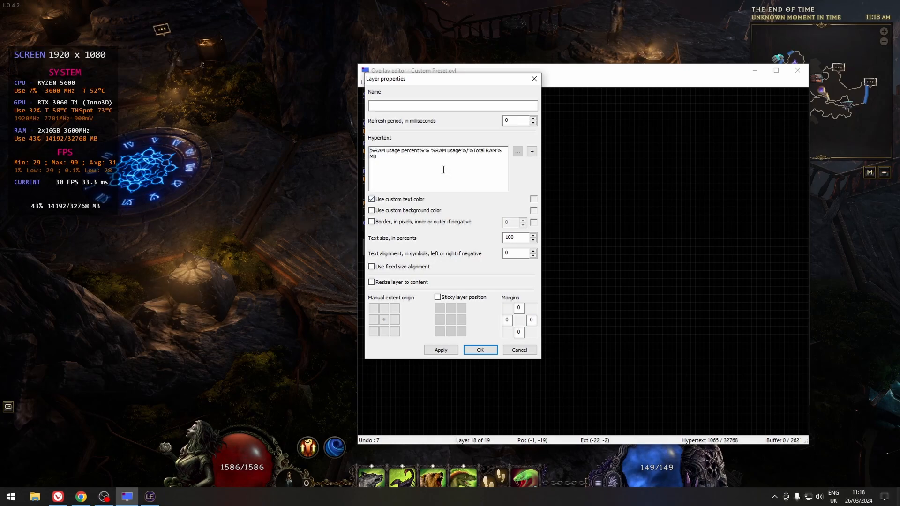
click(370, 150)
text(U)
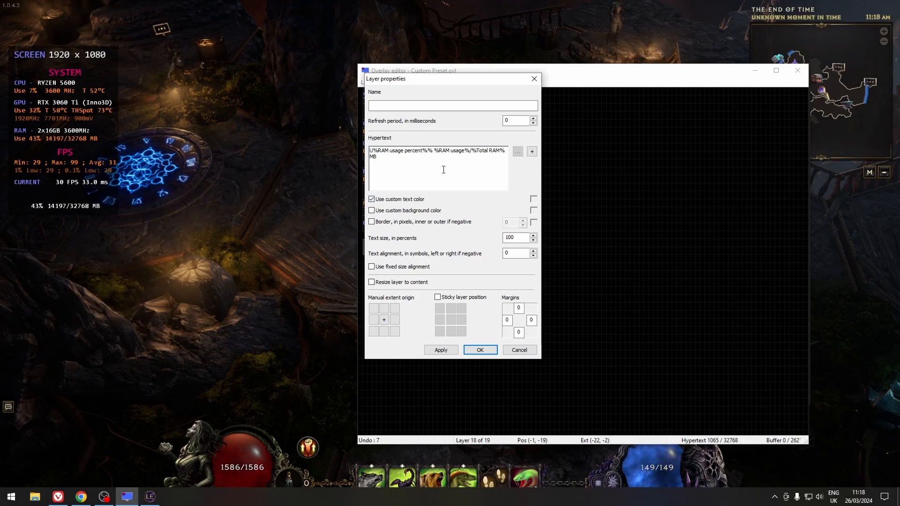
text(se)
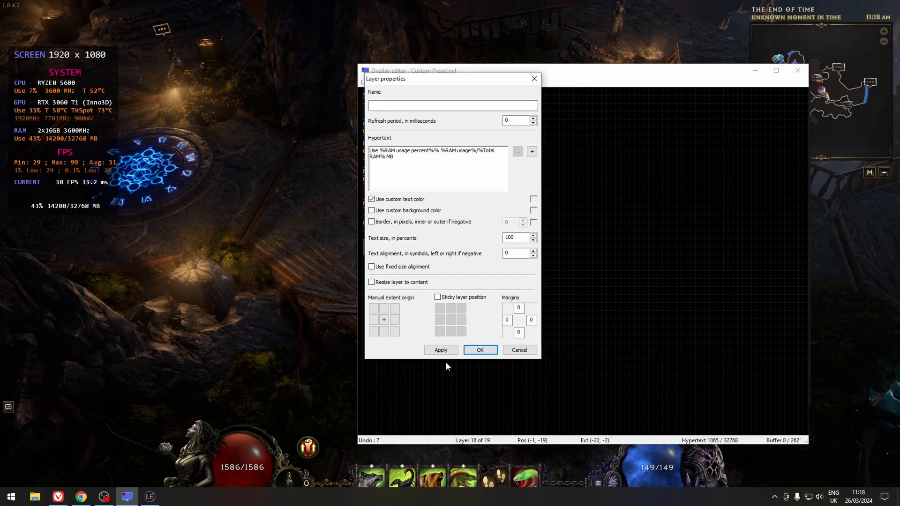
click(440, 350)
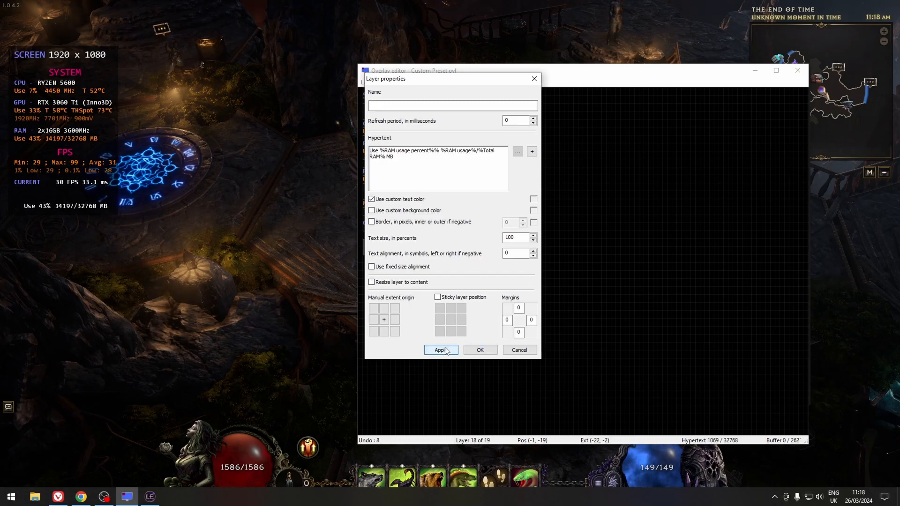
Set the manual extent origin to the left-middle cell and the custom text colour to pink (R 255, G 0, B 128), then apply and close.
click(374, 320)
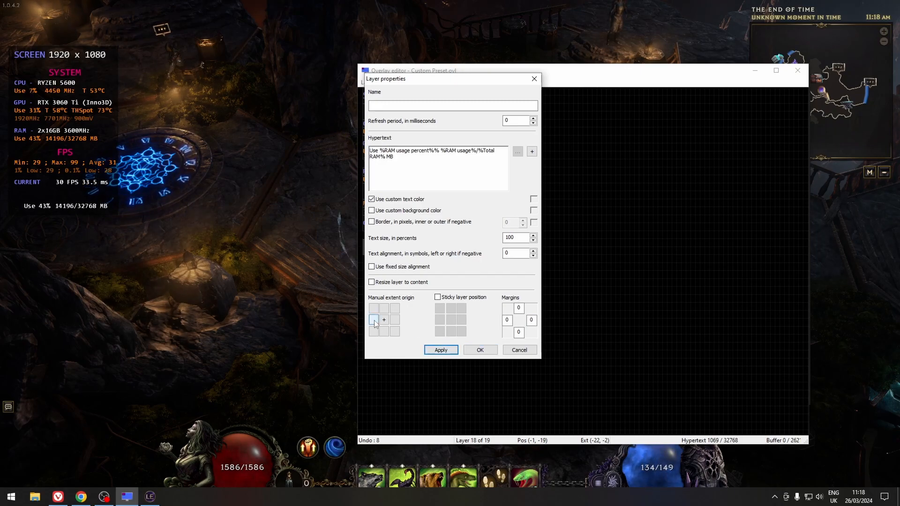
click(441, 350)
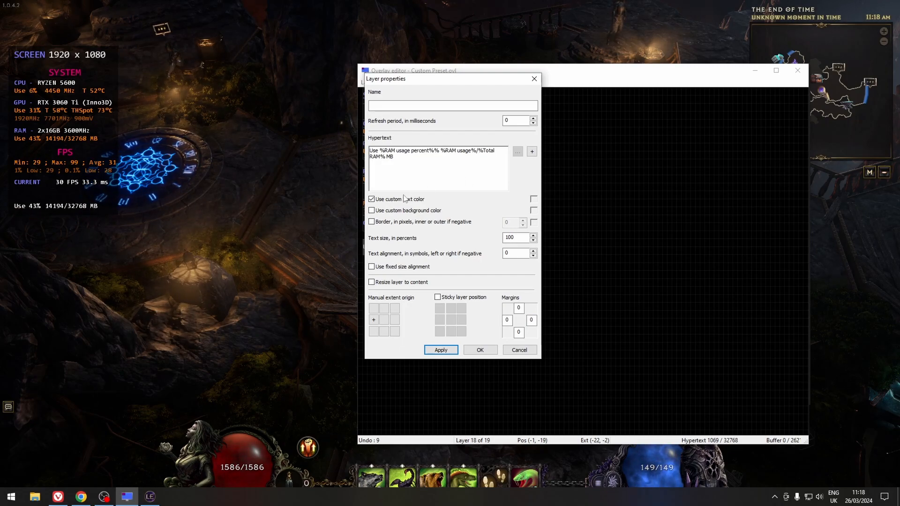
click(533, 198)
click(441, 186)
click(402, 261)
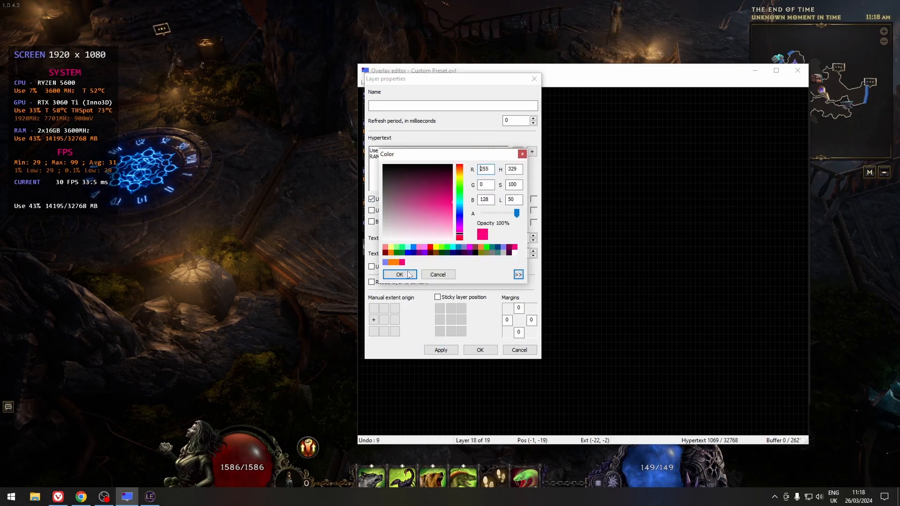
click(399, 274)
click(441, 349)
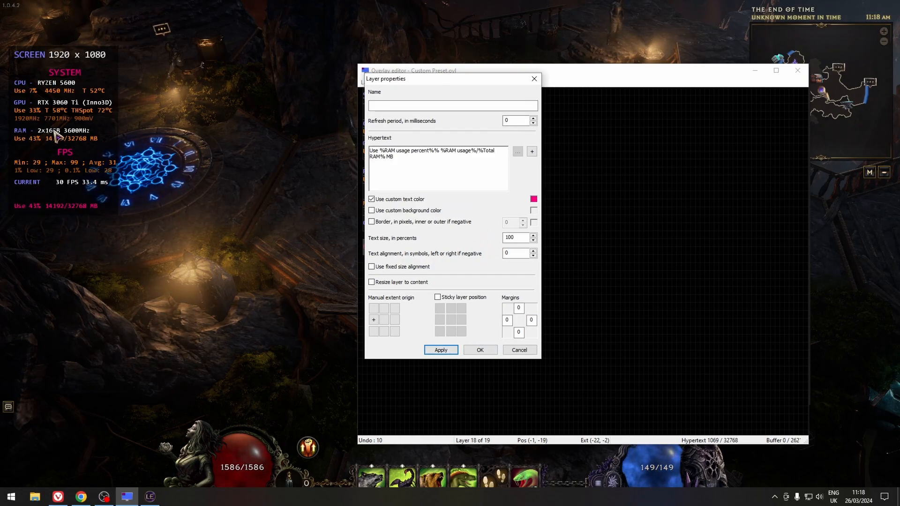
click(519, 349)
click(369, 175)
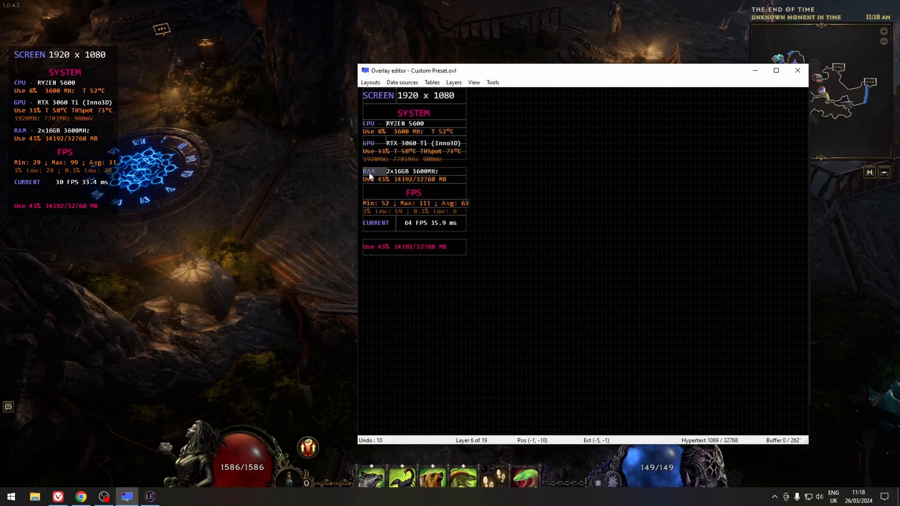
click(405, 174)
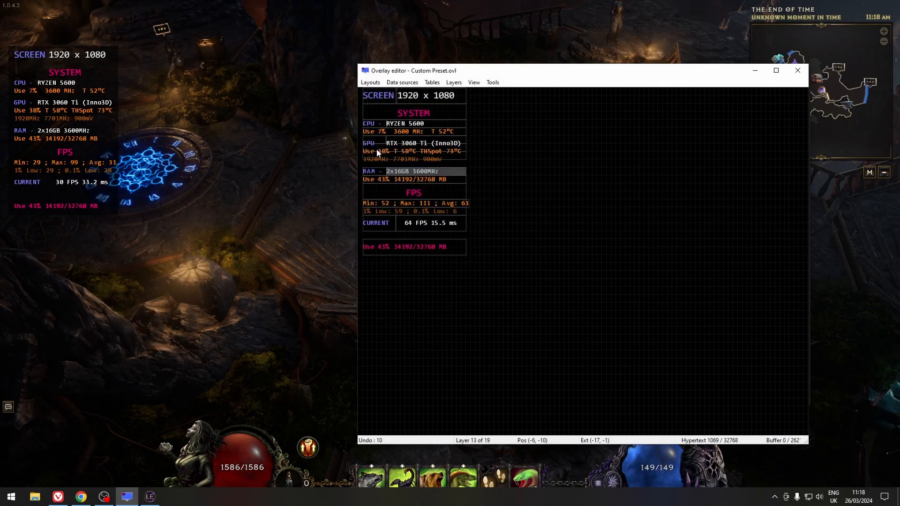
click(401, 125)
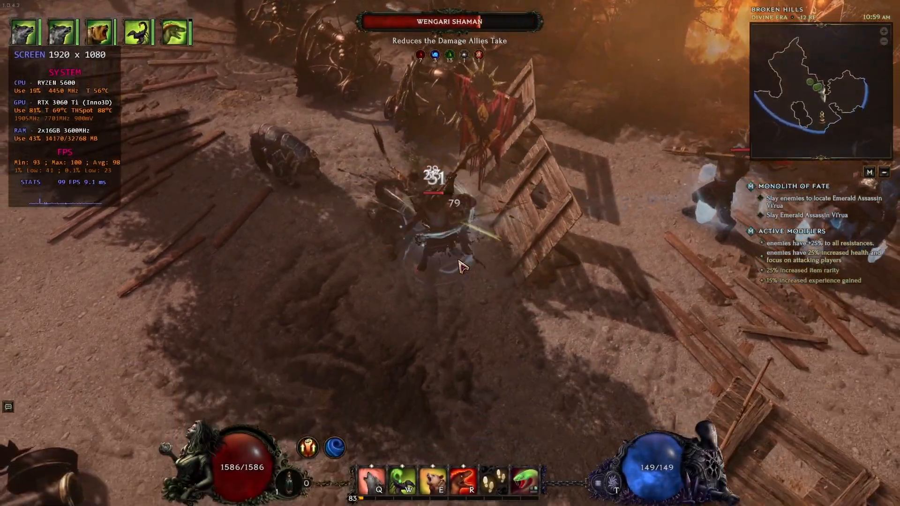
Play through a combat encounter in Last Epoch to check the on-screen display overlay in game.
click(643, 282)
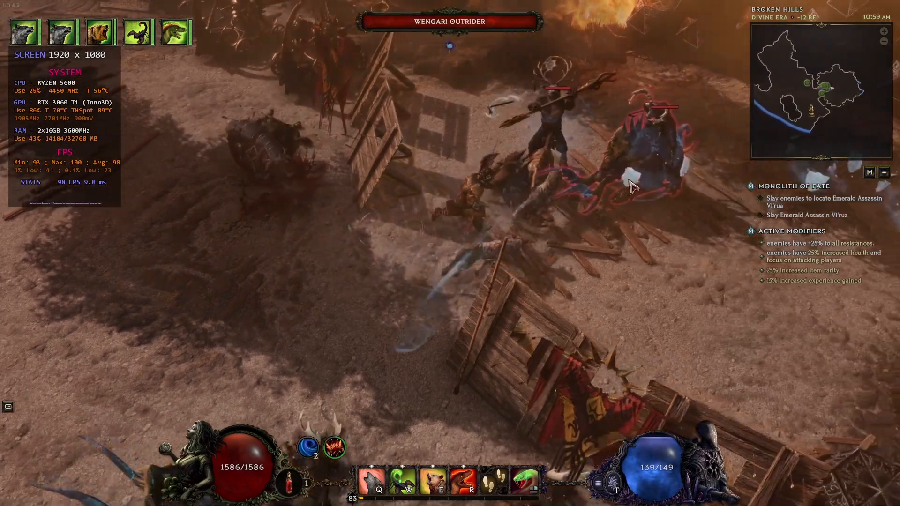
right_click(561, 171)
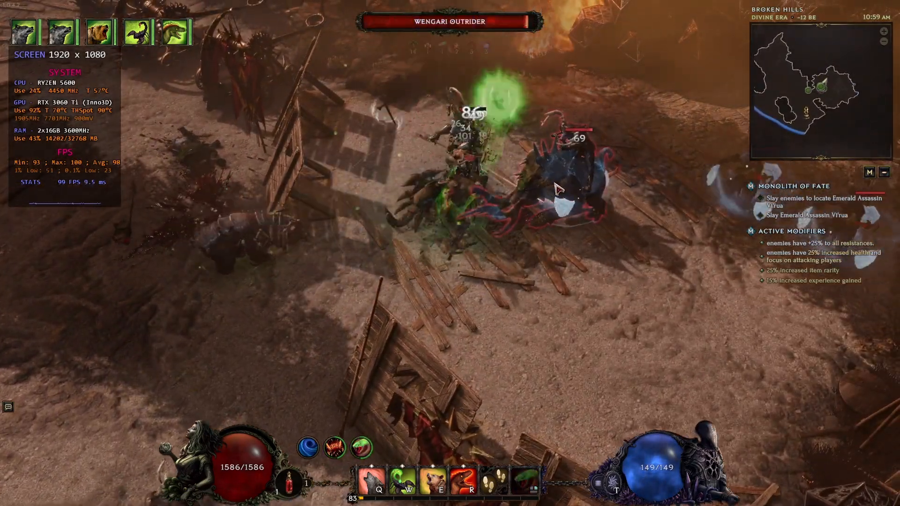
right_click(562, 197)
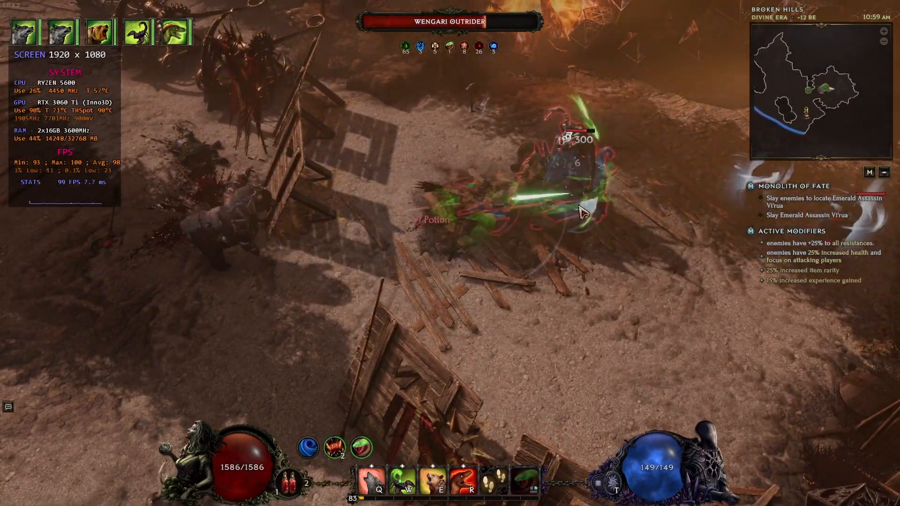
click(626, 268)
key(q)
right_click(491, 175)
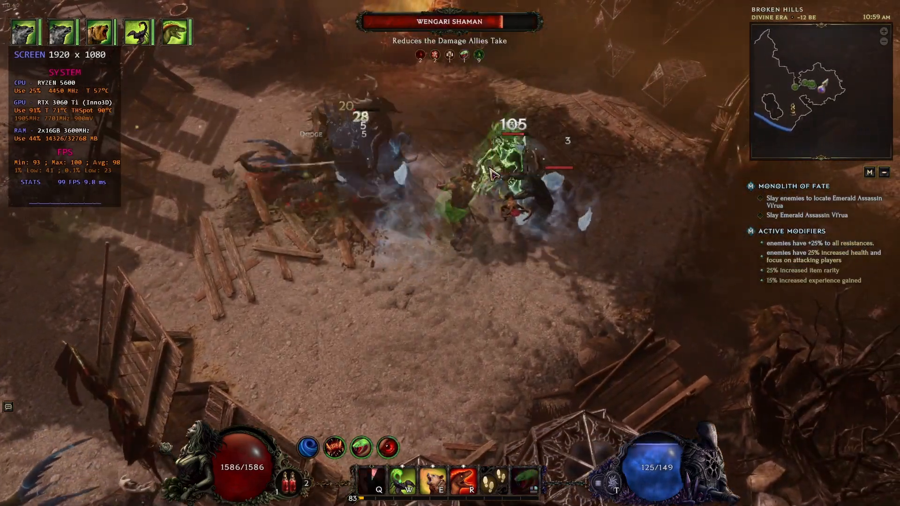
right_click(502, 227)
click(633, 170)
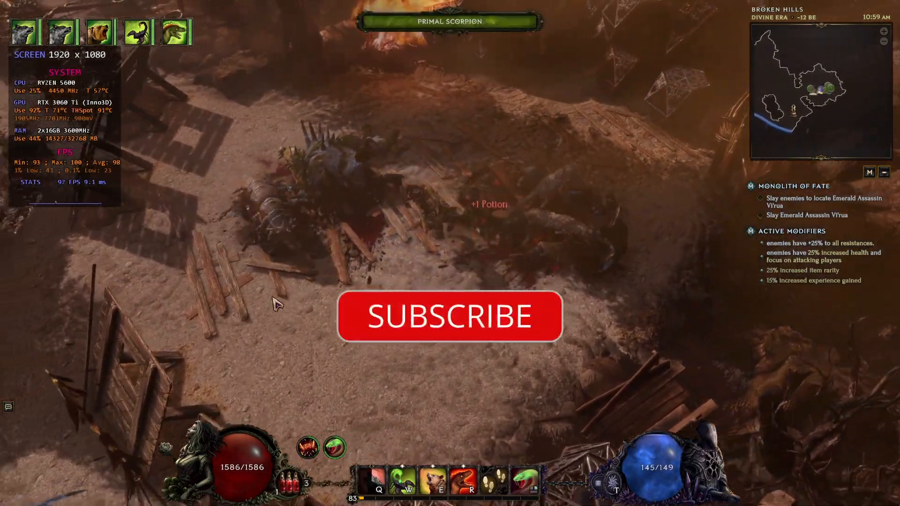
click(274, 302)
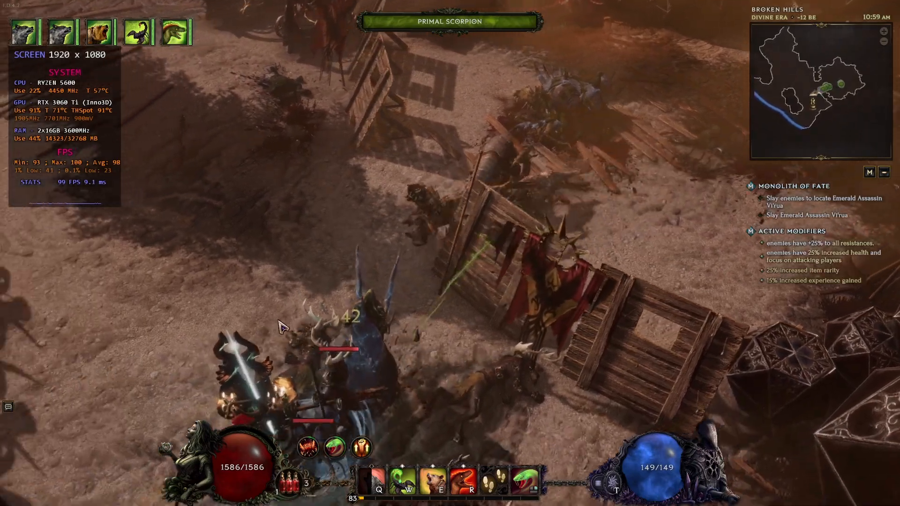
click(382, 307)
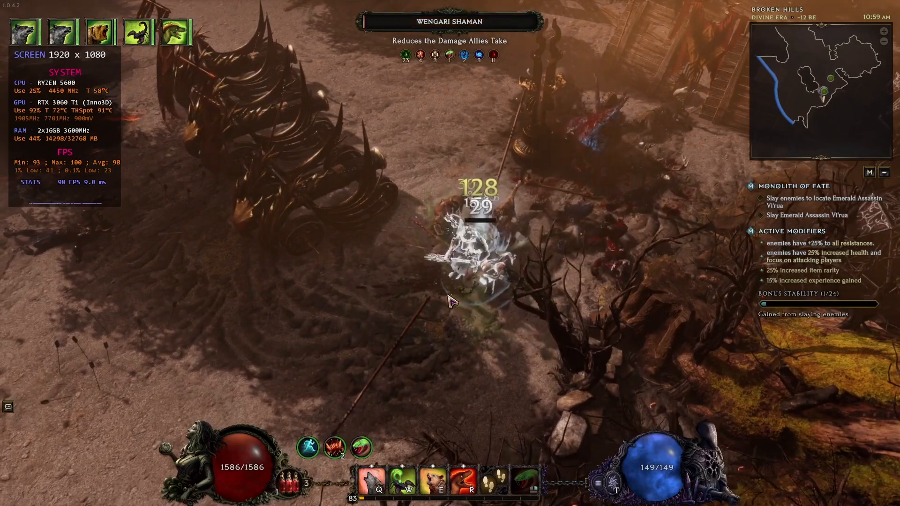
click(297, 353)
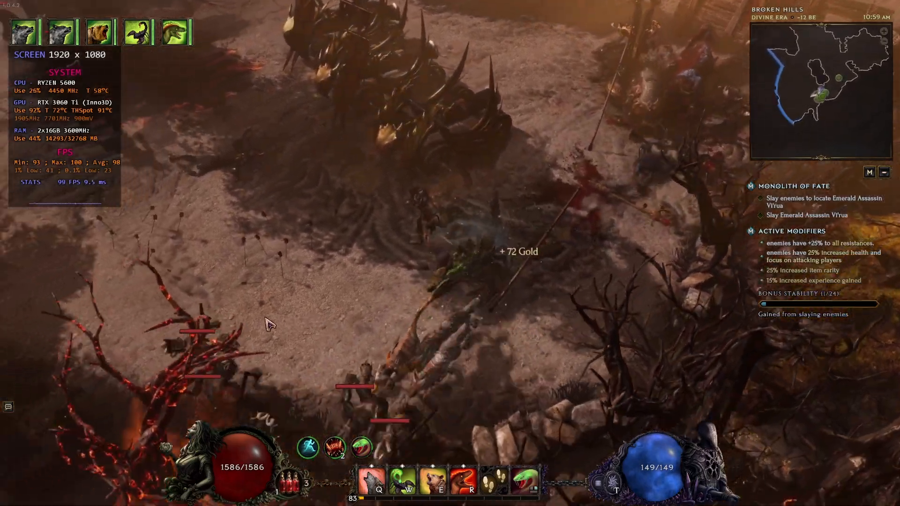